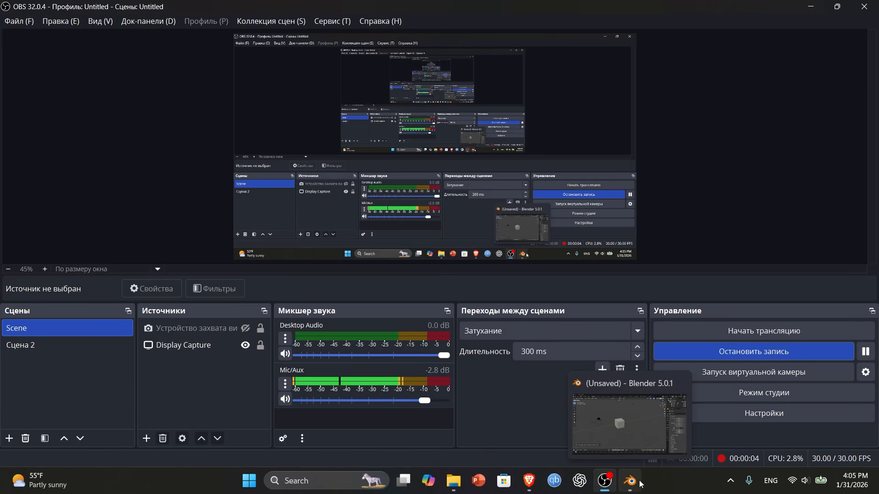
Switch to Blender and delete the default camera, cube and light from the scene
left_click(631, 437)
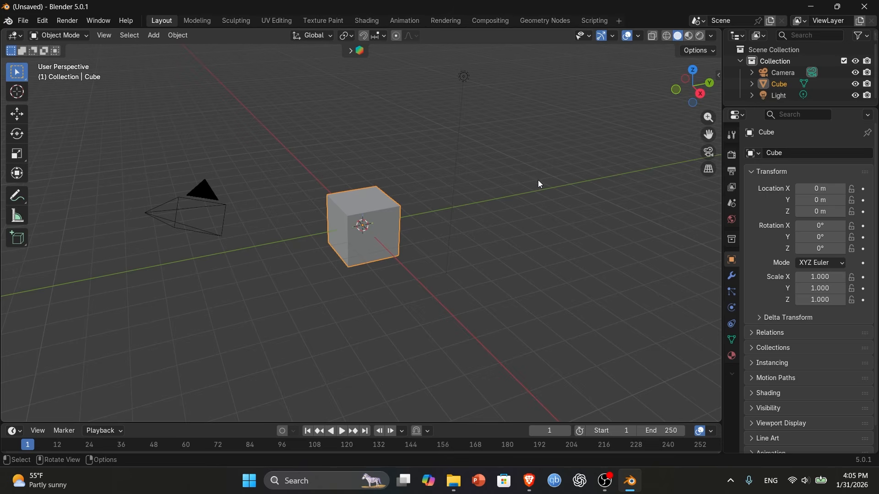
left_click_drag(553, 152, 179, 290)
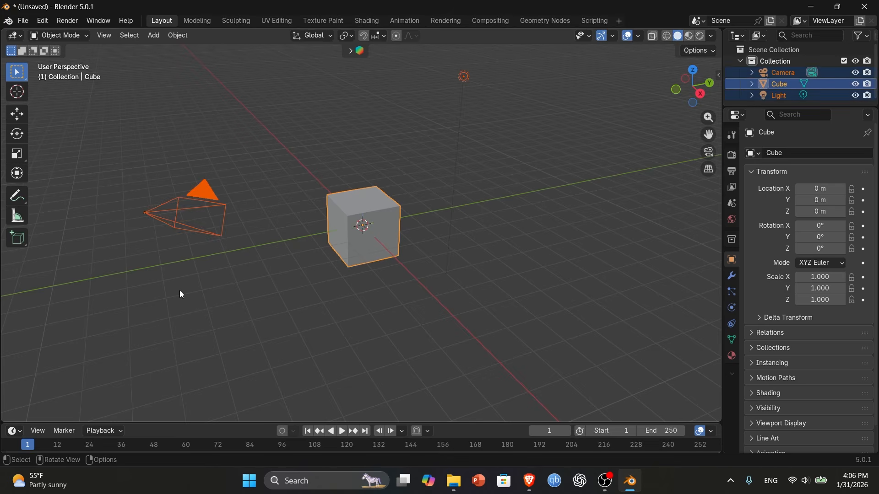
key("Delete")
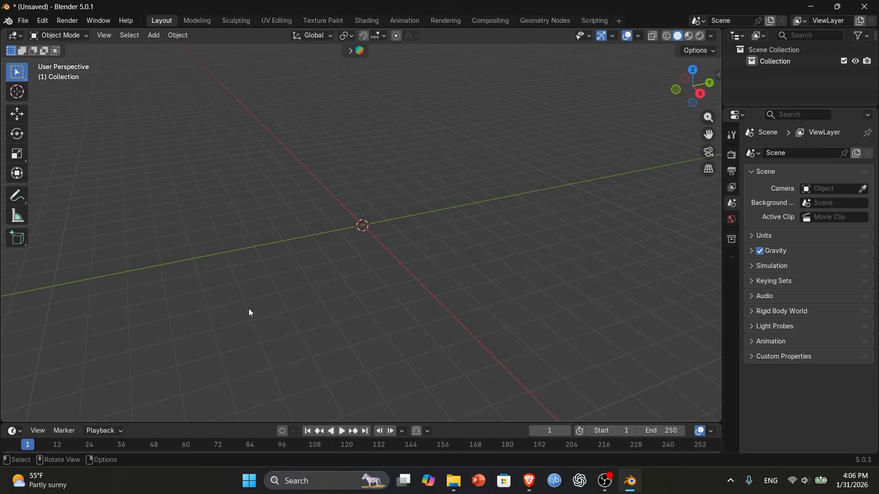
Open the preferences to examine the Cycles render devices in the system settings, and close them again
left_click(43, 20)
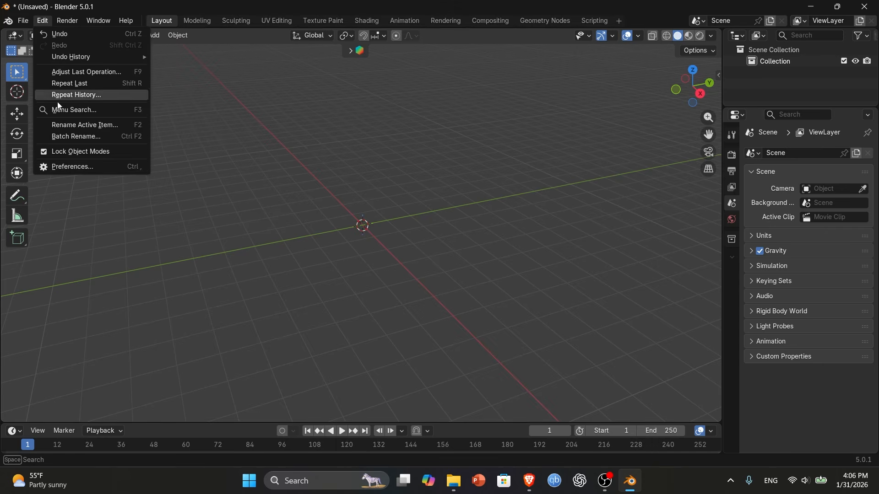
left_click(67, 163)
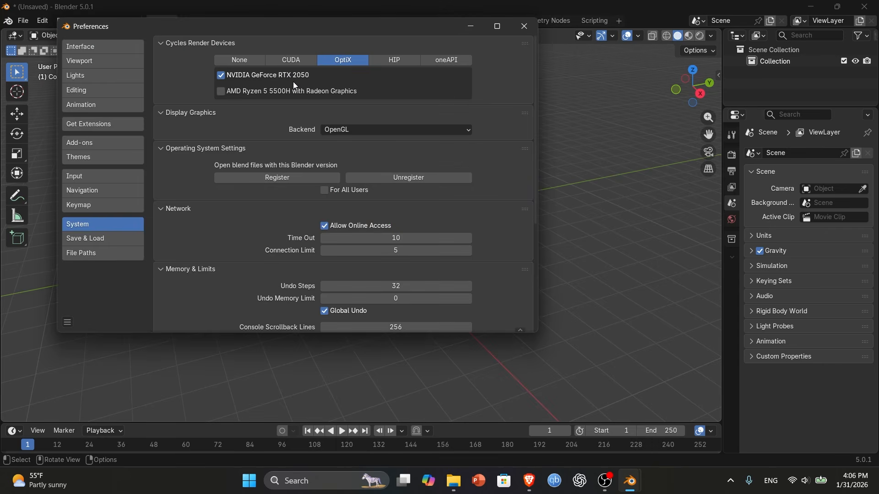
left_click_drag(416, 29, 402, 72)
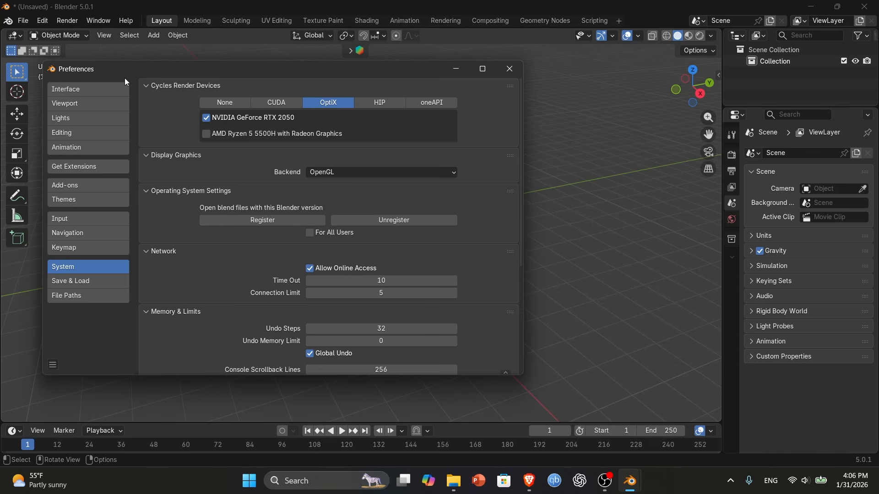
left_click(510, 69)
Reopen the preferences, try CUDA and OptiX as the Cycles render device type, leave OptiX selected and close the preferences
left_click(41, 20)
left_click(77, 167)
left_click(284, 101)
left_click(327, 103)
left_click(299, 104)
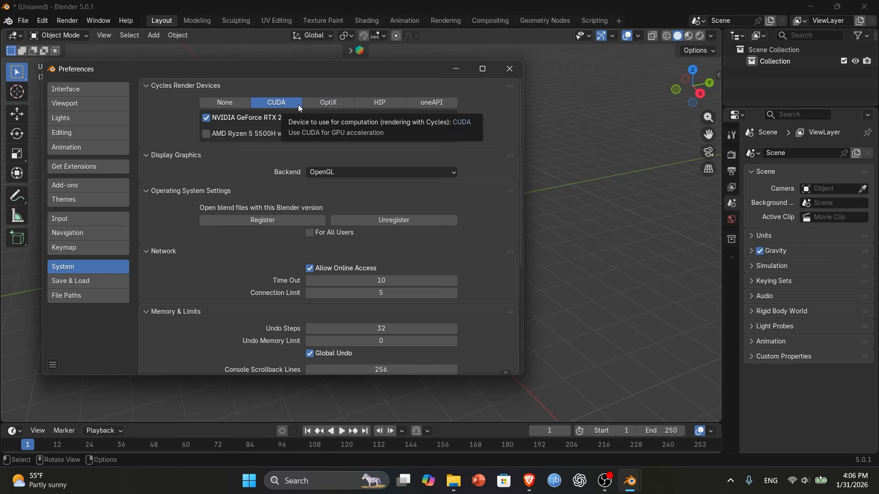
left_click(317, 102)
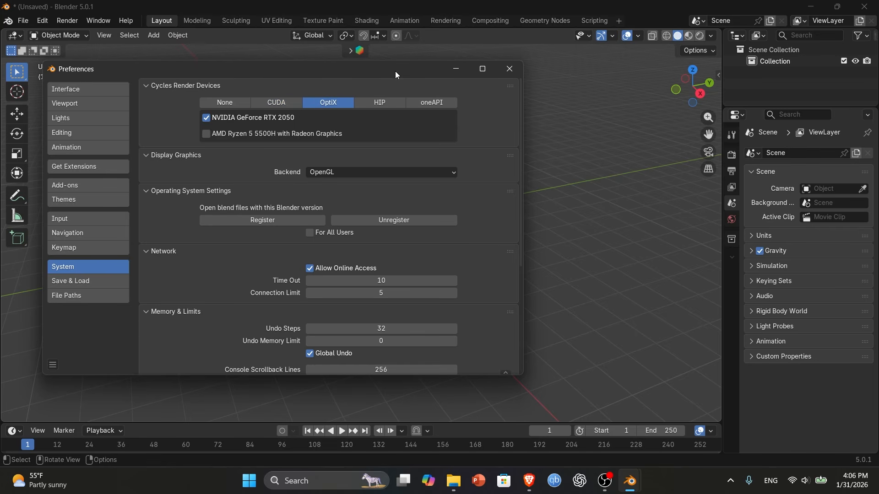
left_click(267, 101)
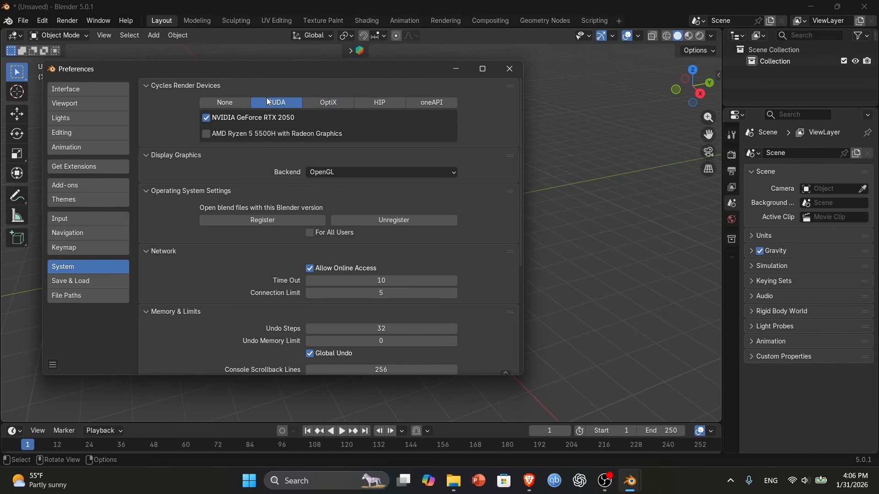
left_click(314, 103)
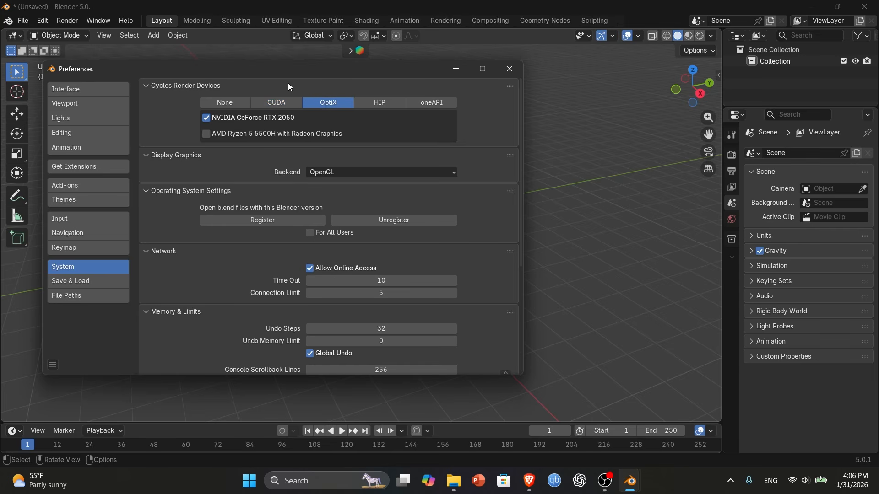
left_click_drag(313, 66, 389, 81)
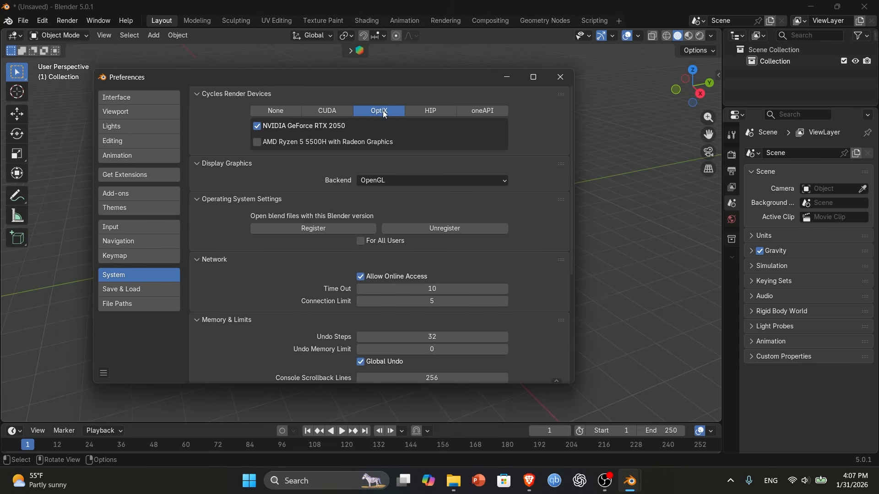
left_click(559, 77)
Set the scene's render engine to Cycles and its device to GPU Compute
left_click(732, 155)
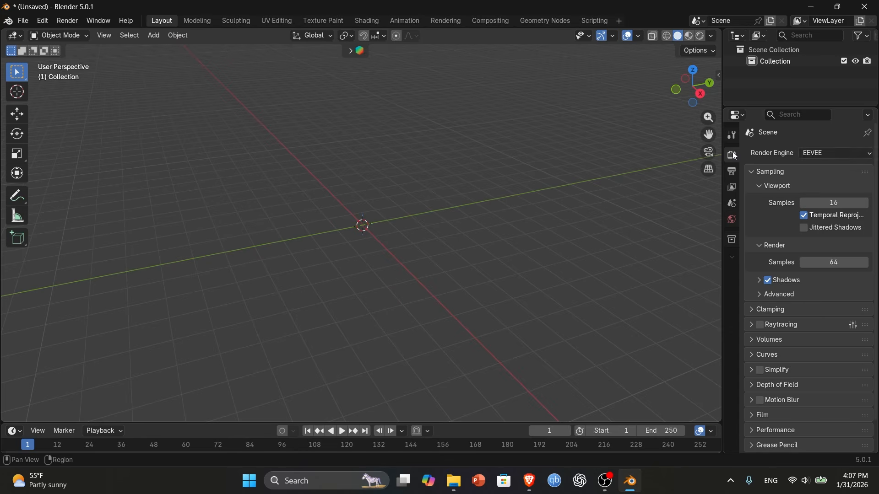
left_click(840, 153)
left_click(818, 190)
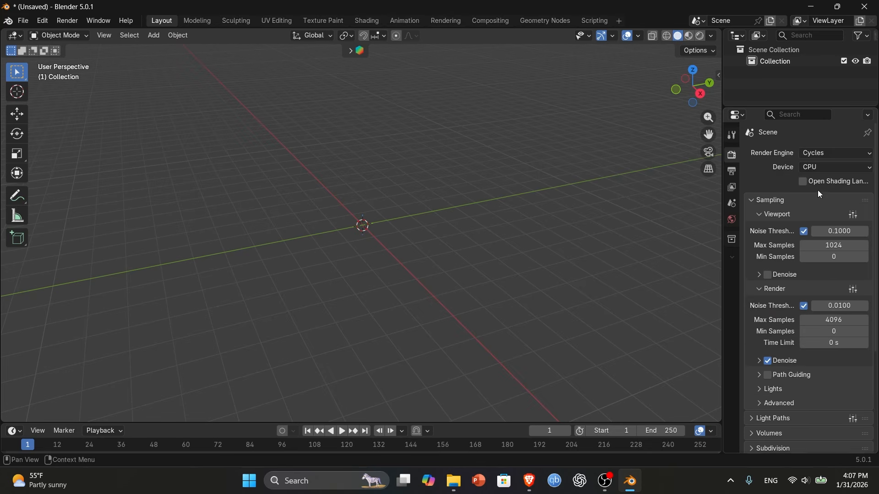
left_click(827, 166)
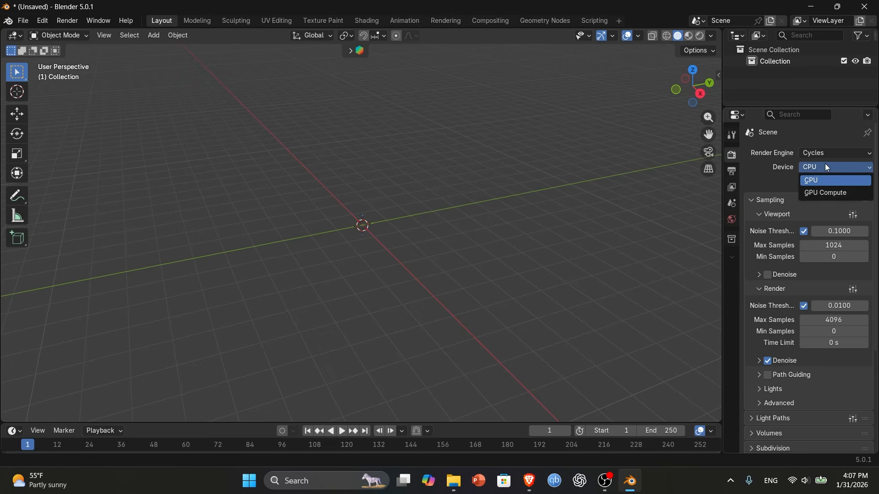
left_click(829, 193)
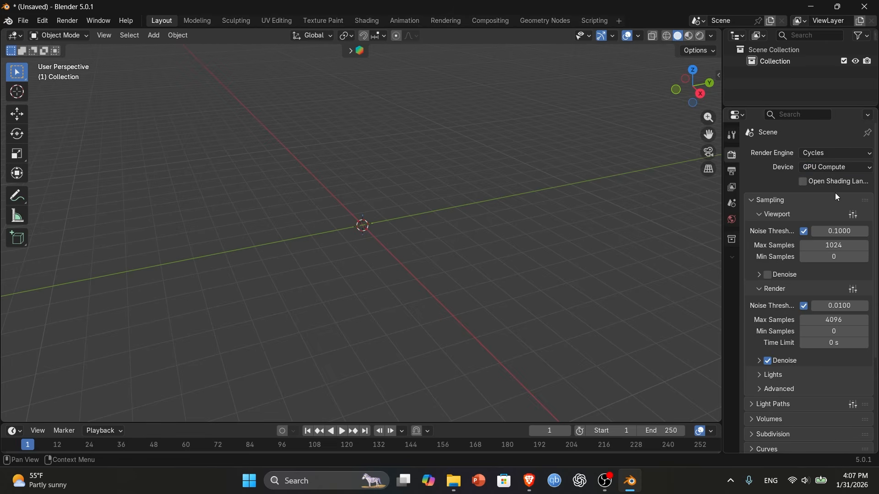
Switch to the Brave browser and examine the DeviantArt page of the FNaF 1 fur edits release for Blender 4.3+
left_click(529, 480)
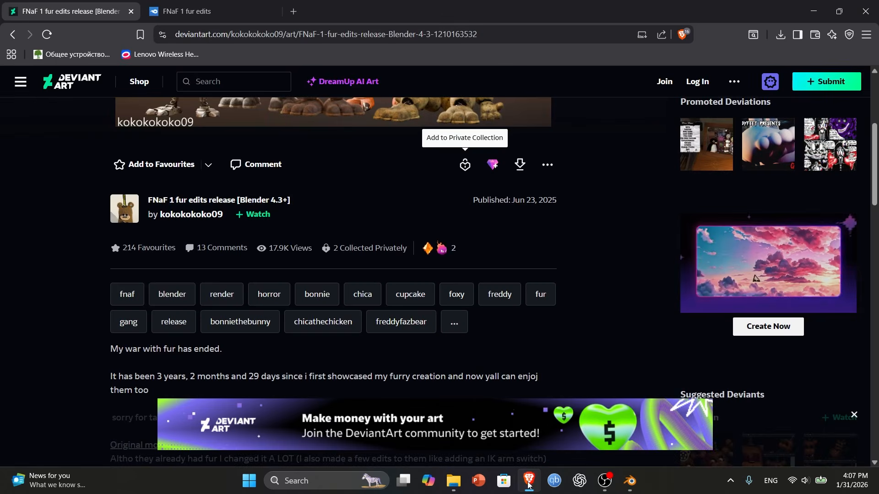
scroll(284, 259, "up", 3)
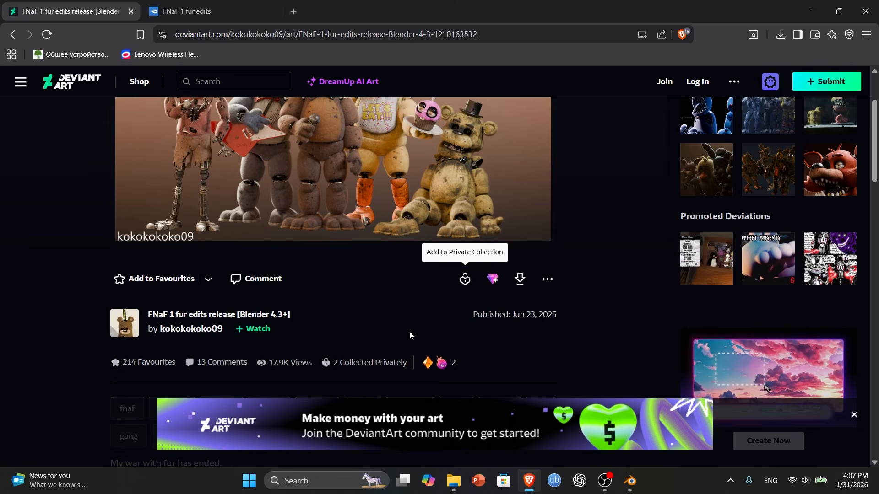
scroll(233, 267, "up", 3)
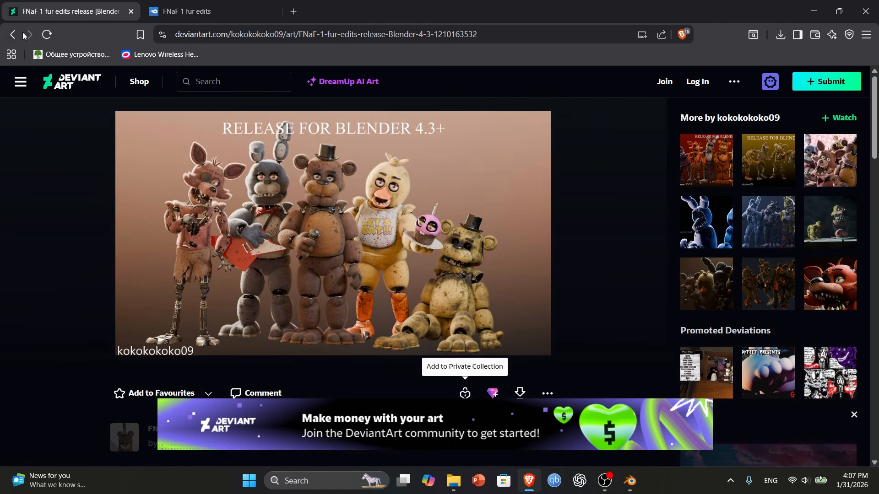
scroll(174, 215, "down", 5)
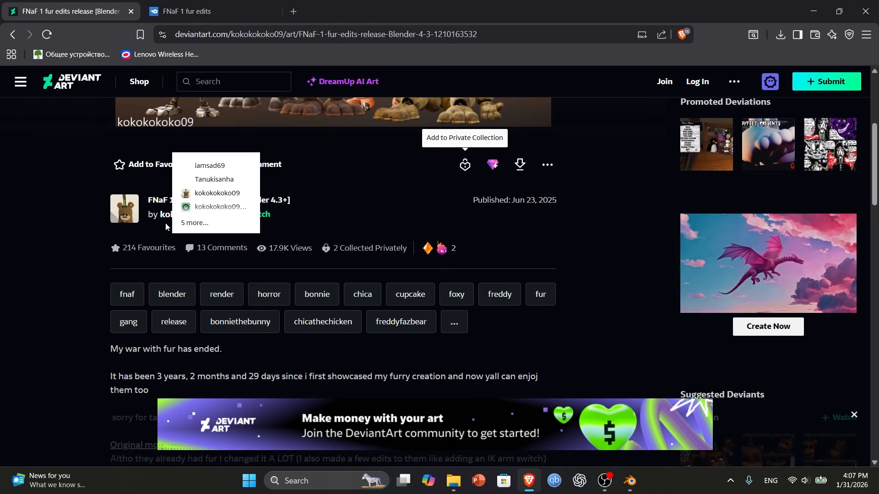
scroll(275, 275, "up", 4)
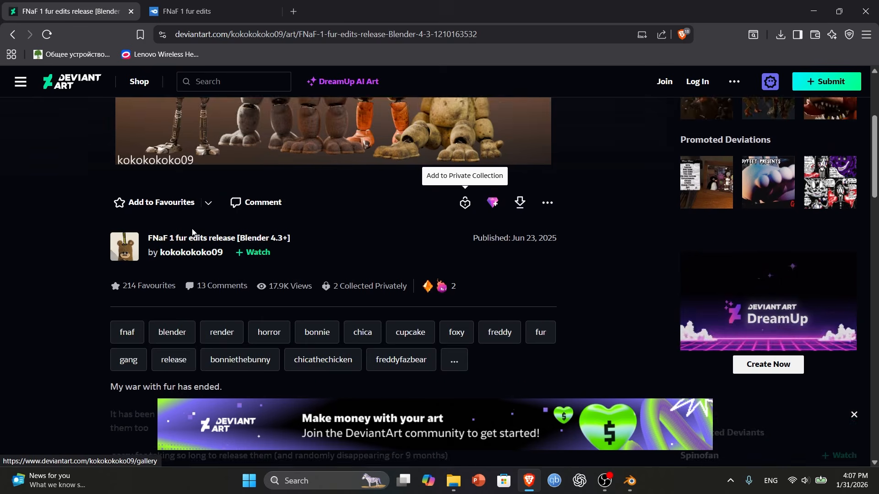
scroll(613, 303, "up", 1)
scroll(281, 272, "down", 6)
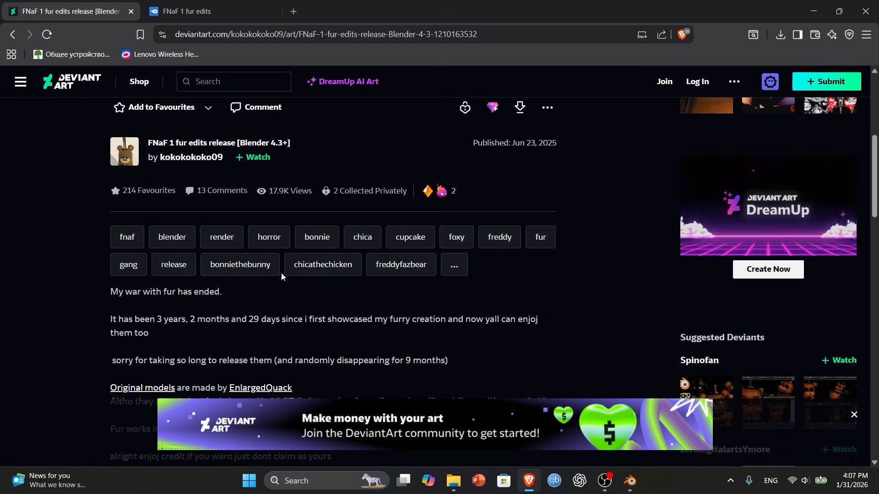
scroll(205, 257, "up", 3)
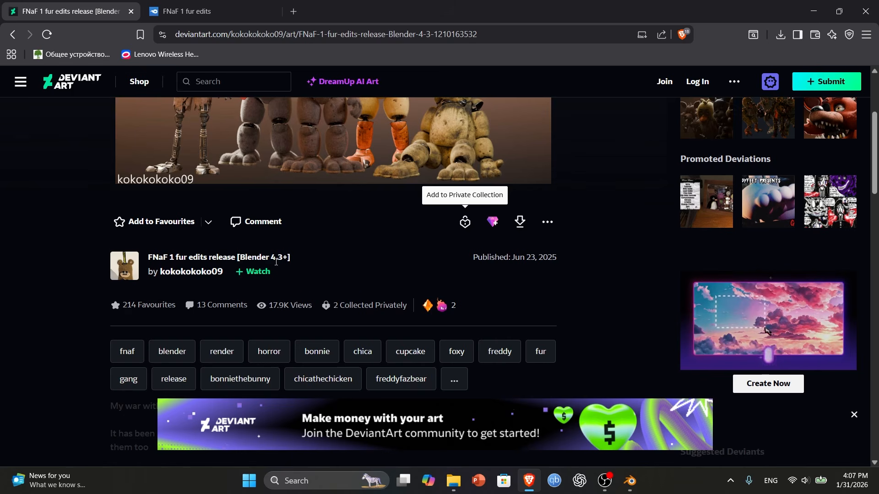
scroll(293, 294, "down", 1)
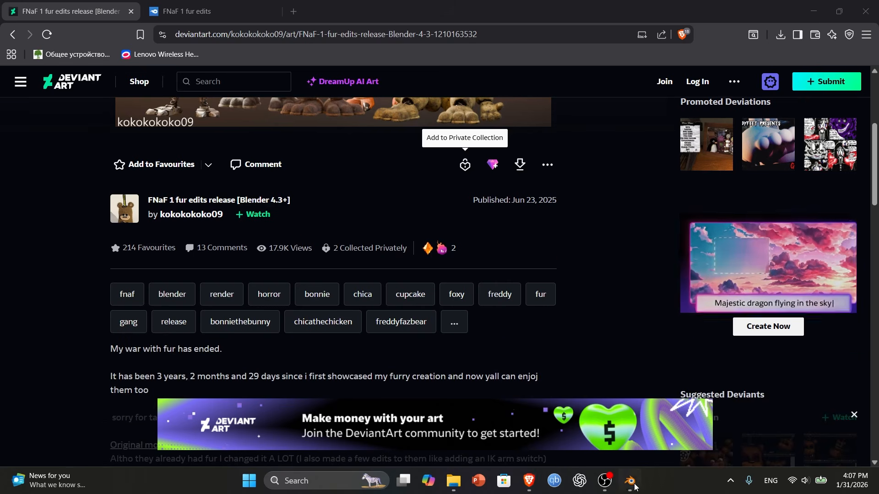
Return to Blender, open File Explorer over it at Desktop > Blender Fnaf > FNaF 1, and keep part of the viewport uncovered
left_click(637, 483)
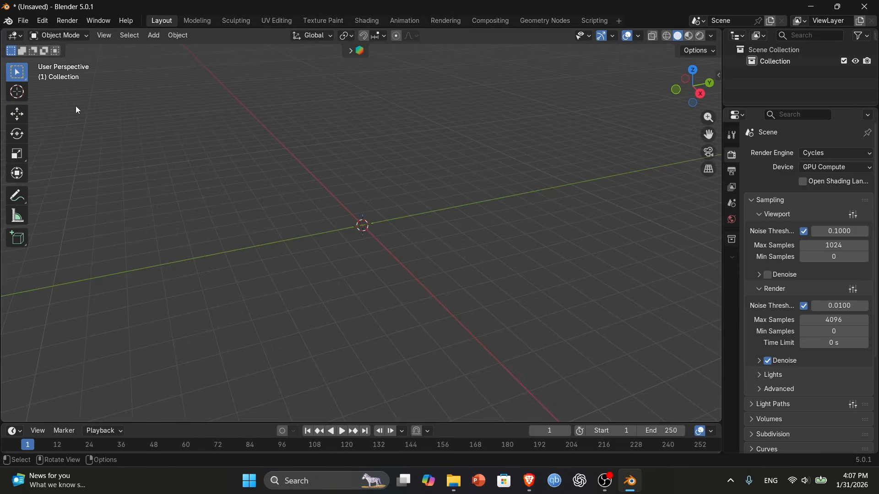
left_click(454, 480)
left_click(255, 250)
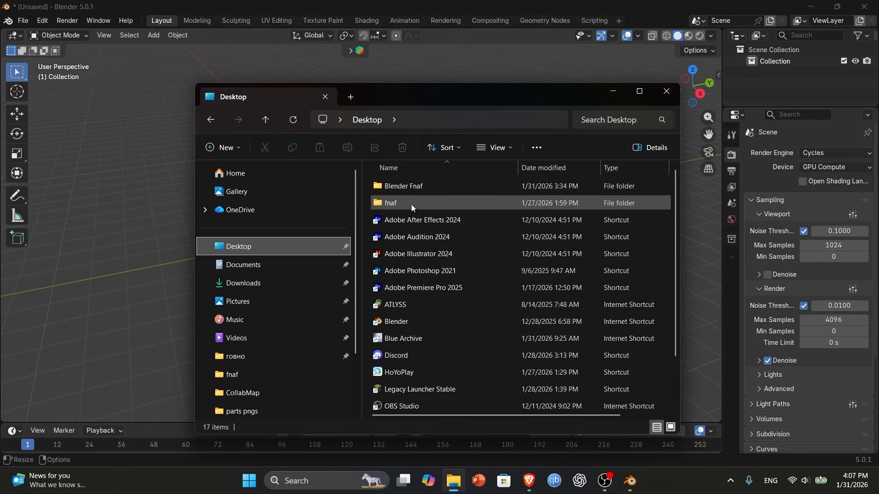
double_click(410, 184)
double_click(408, 187)
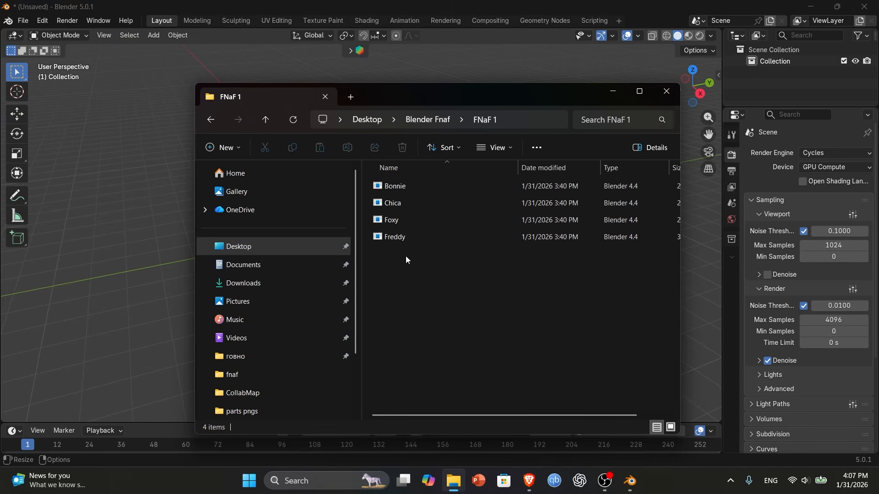
left_click_drag(498, 95, 296, 99)
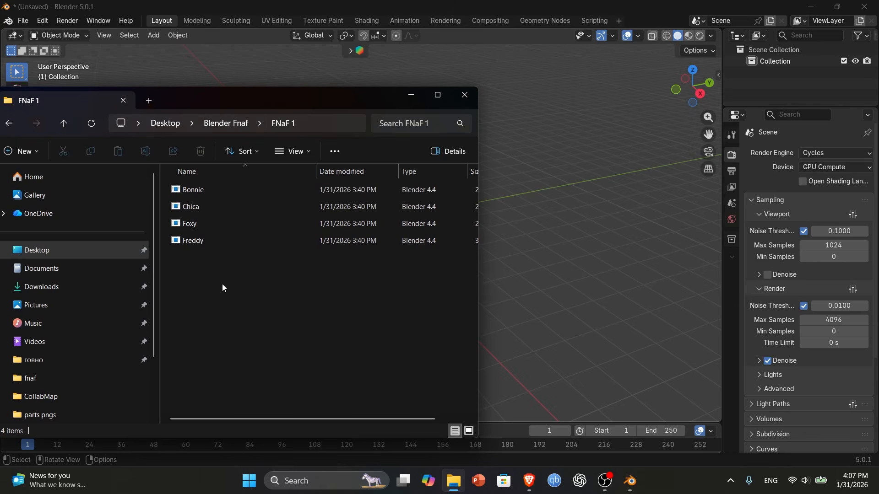
left_click(224, 124)
double_click(223, 192)
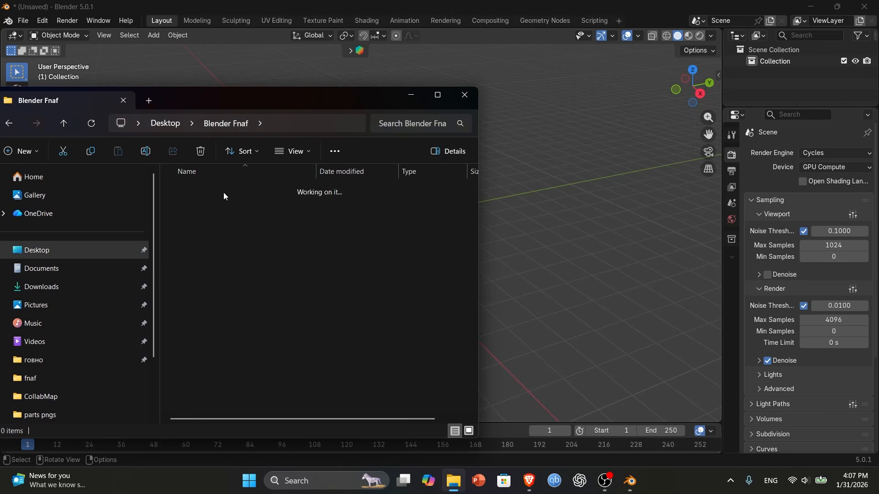
Append all objects from Freddy.blend in the FNaF 1 folder into the Blender scene
left_click(197, 240)
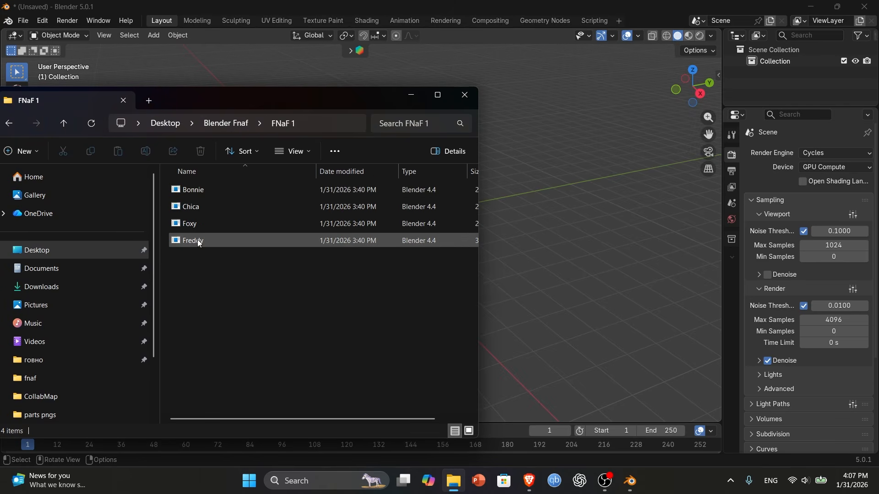
left_click_drag(198, 240, 606, 255)
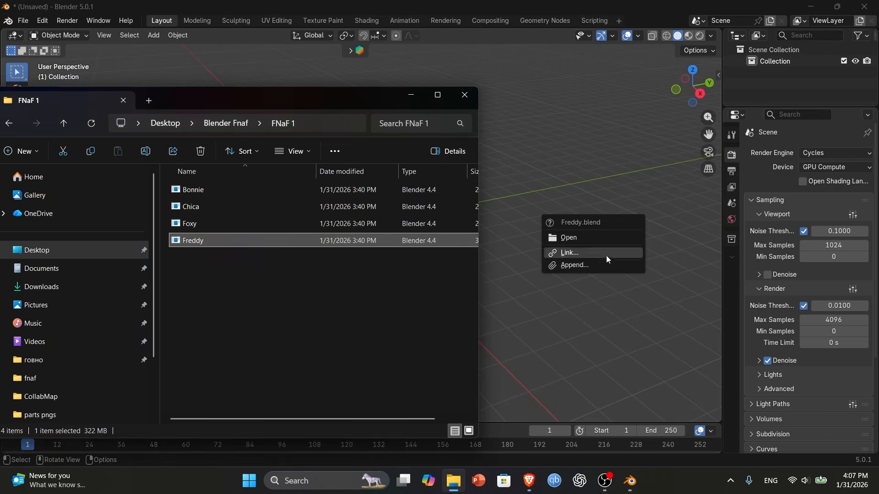
left_click(605, 262)
left_click(449, 220)
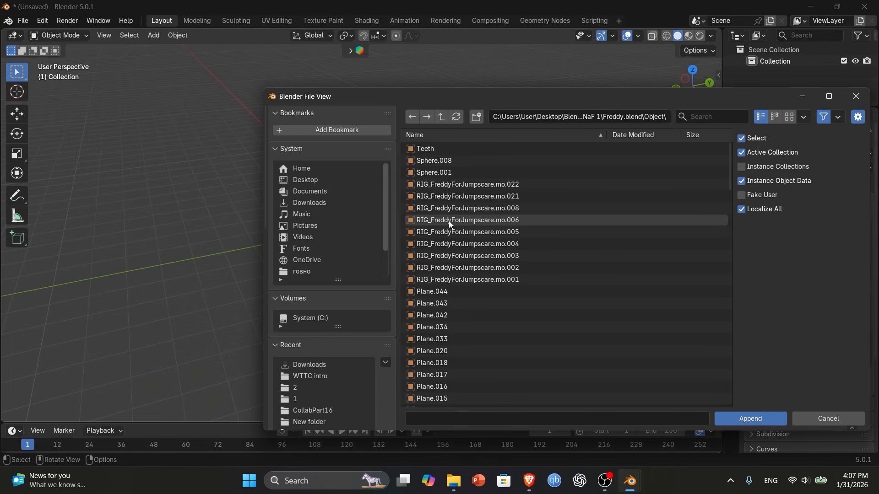
left_click(449, 221)
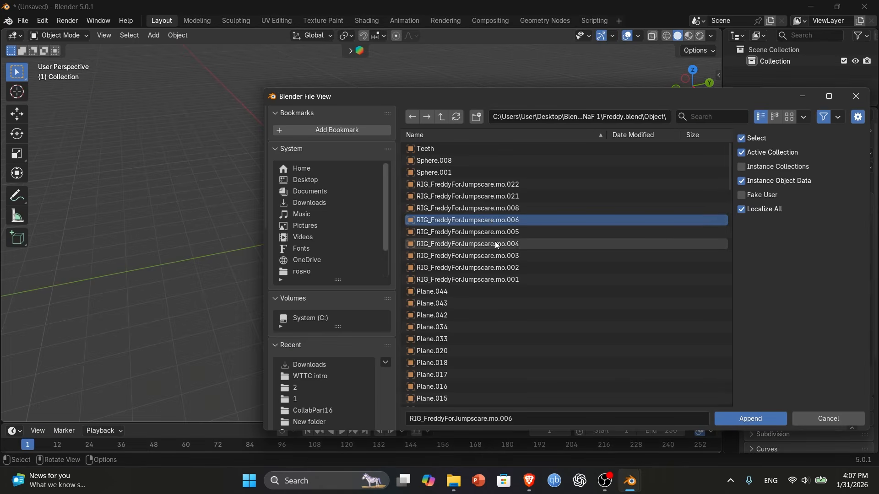
key("a")
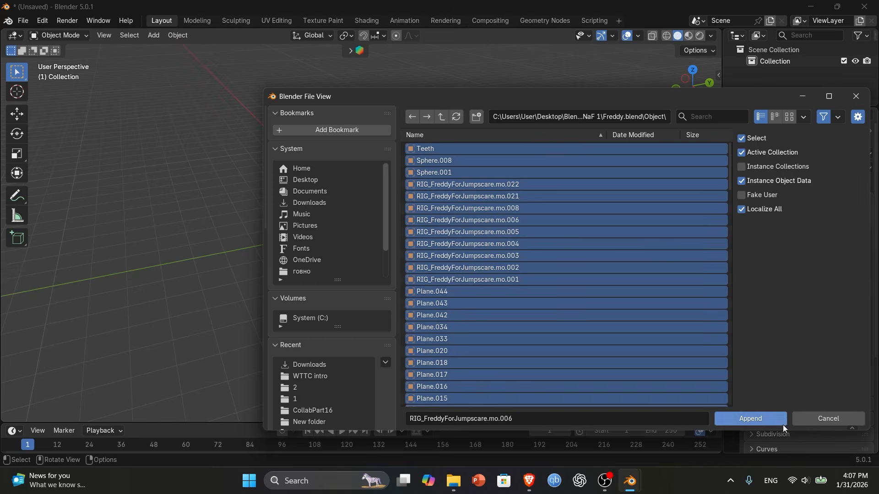
left_click(767, 420)
Move the Freddy Fazbear rig along the negative X axis, away from the other appended objects
middle_click_drag(457, 215, 395, 213)
left_click(378, 194)
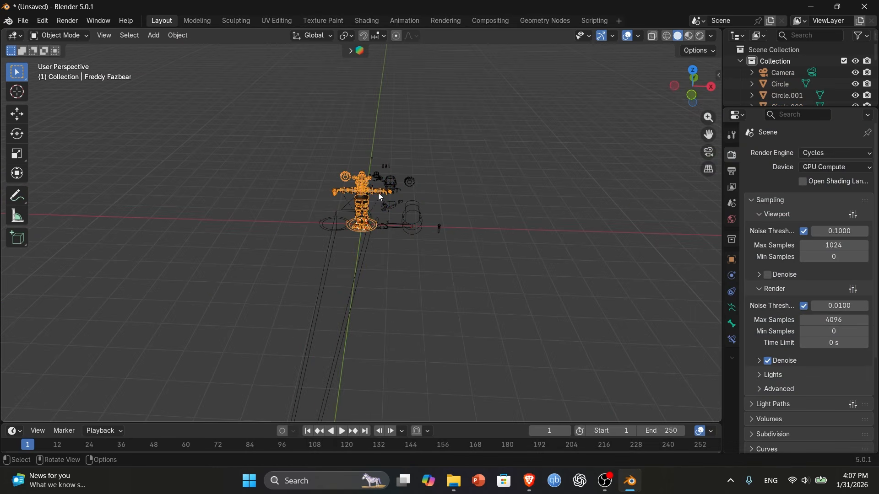
left_click(17, 114)
left_click_drag(411, 231, 251, 223)
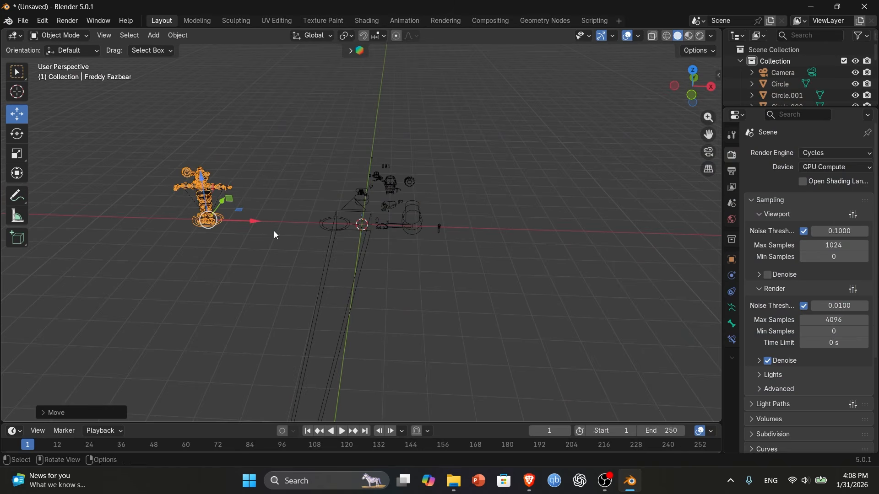
Delete the other appended objects around the scene origin and move the Freddy Fazbear rig back along the X axis into their place
left_click_drag(310, 117, 476, 326)
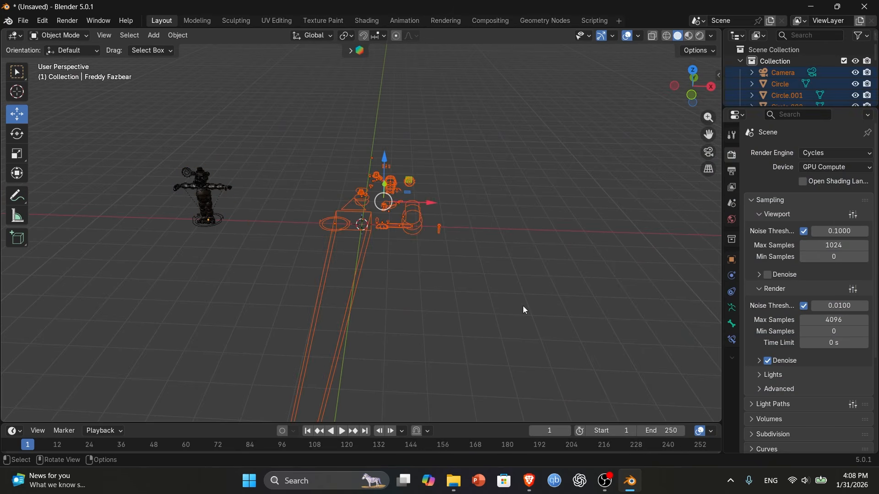
key("Delete")
left_click(225, 228)
left_click_drag(251, 220, 410, 238)
Use walk navigation to examine the Freddy Fazbear model up close from different sides, from the feet to the head
key("shift+grave")
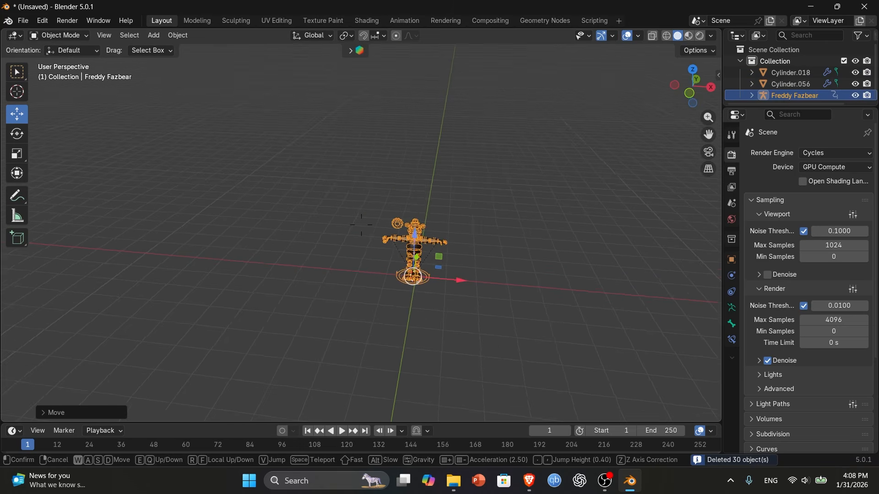
key("w")
key("w")
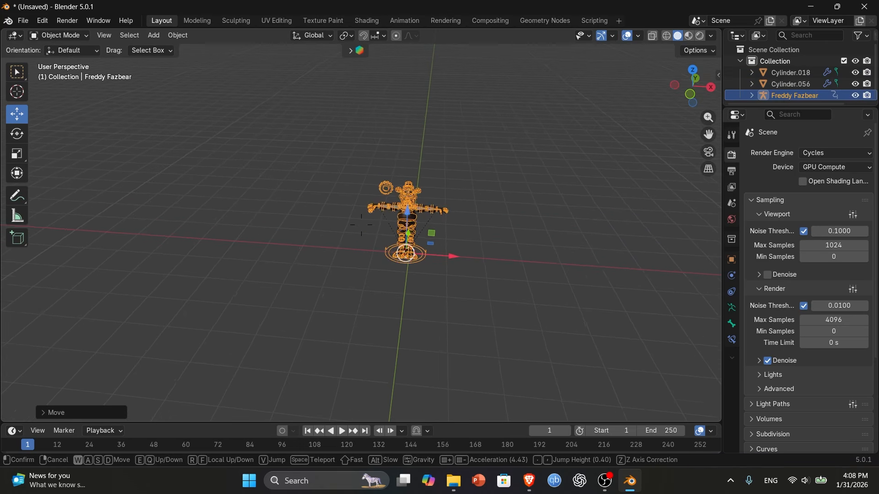
scroll(362, 224, "up", 4)
key("a")
key("w")
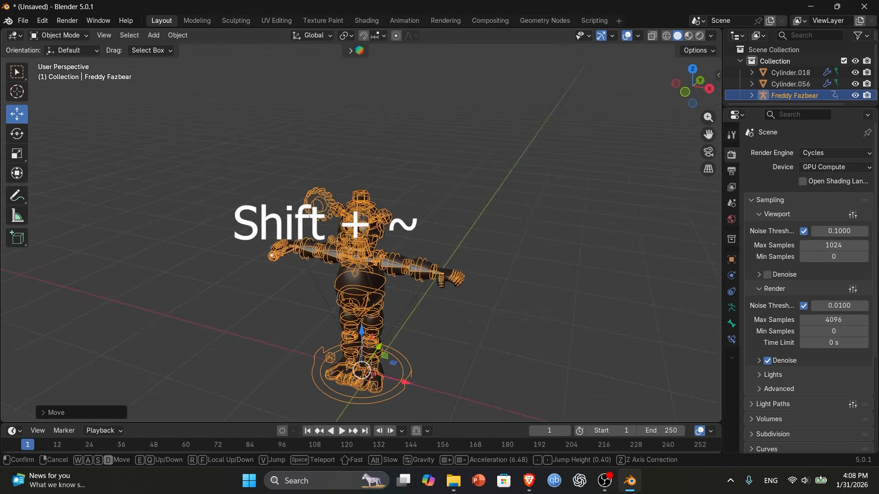
key("a")
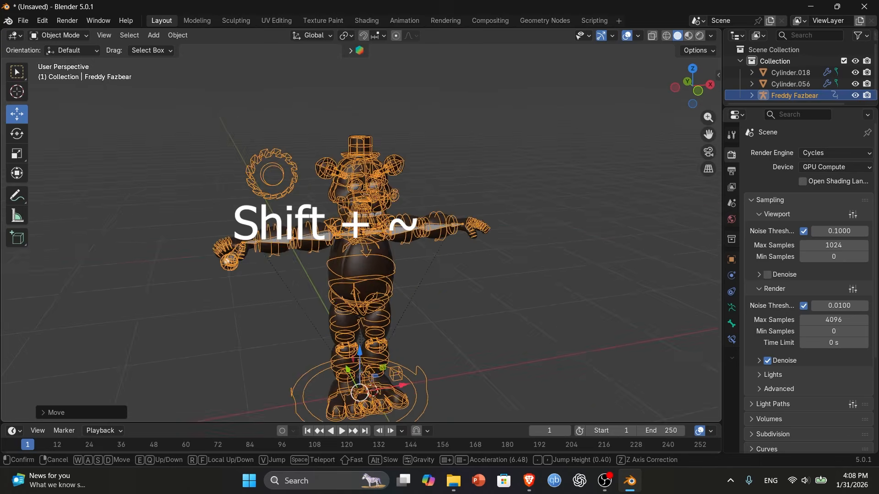
key("q")
key("e")
key("q")
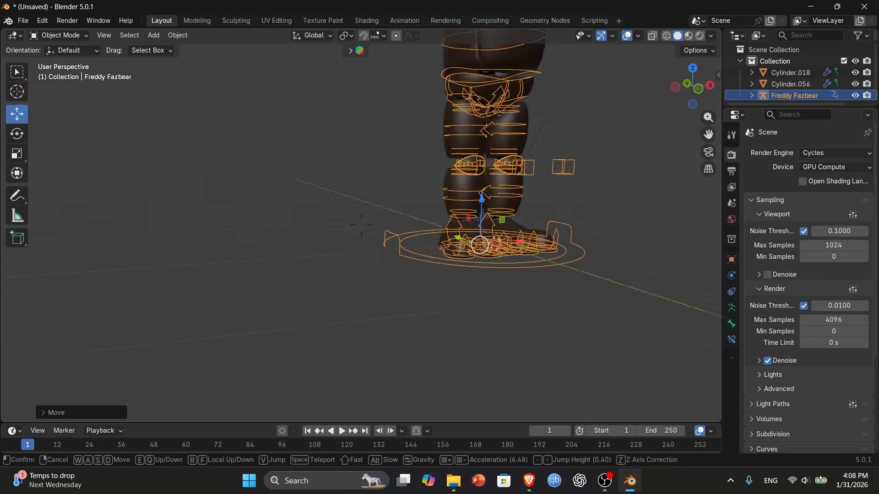
key("e")
key("w")
key("s")
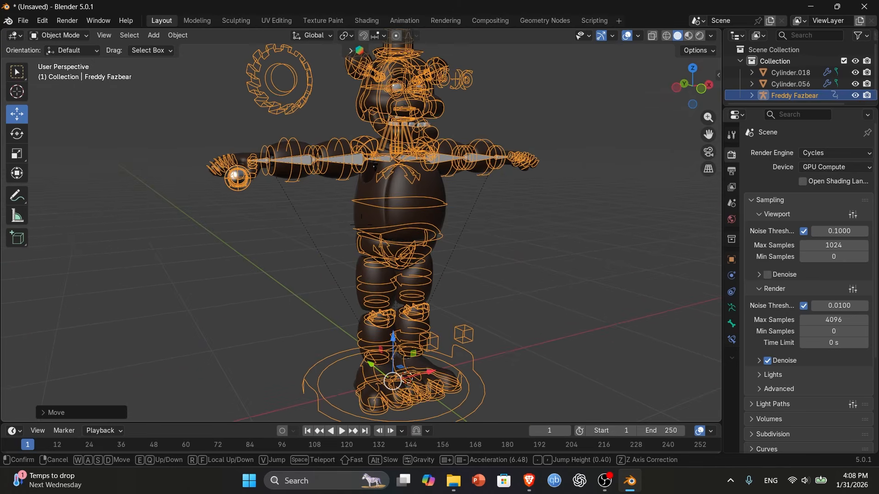
key("e")
key("q")
key("q")
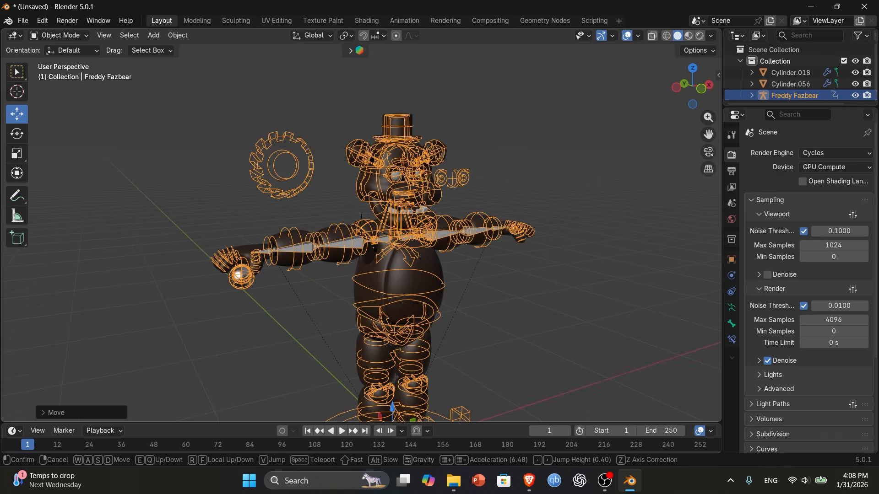
key("w")
key("s")
left_click(289, 203)
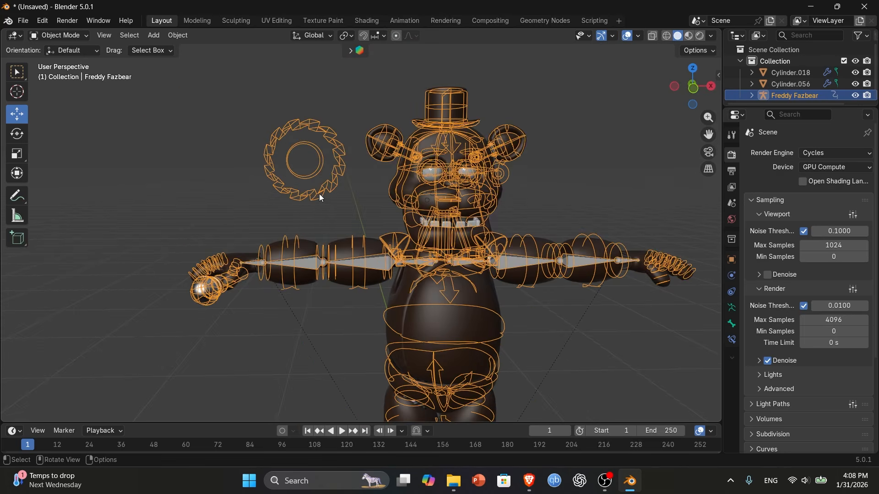
left_click_drag(709, 134, 662, 135)
left_click(532, 219)
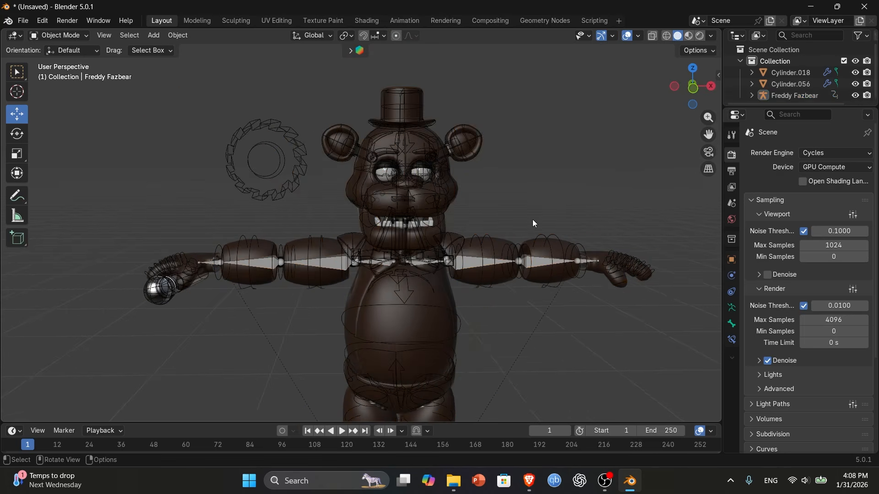
key("ctrl+z")
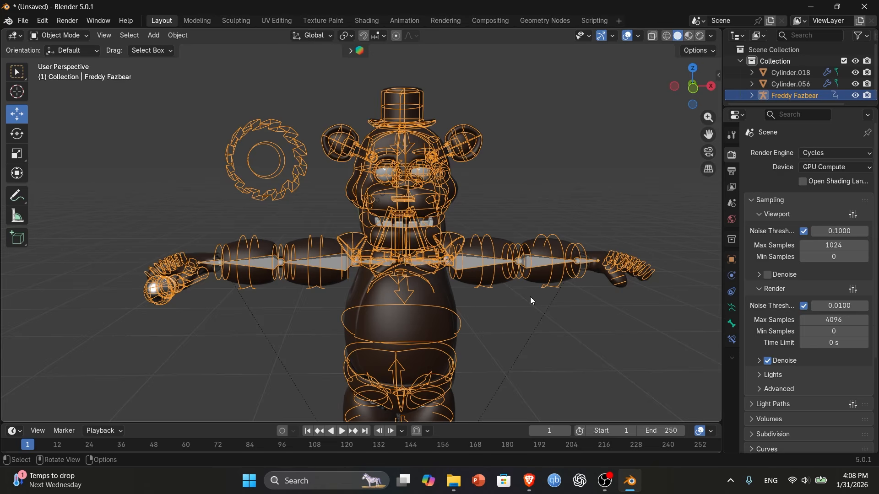
left_click(67, 37)
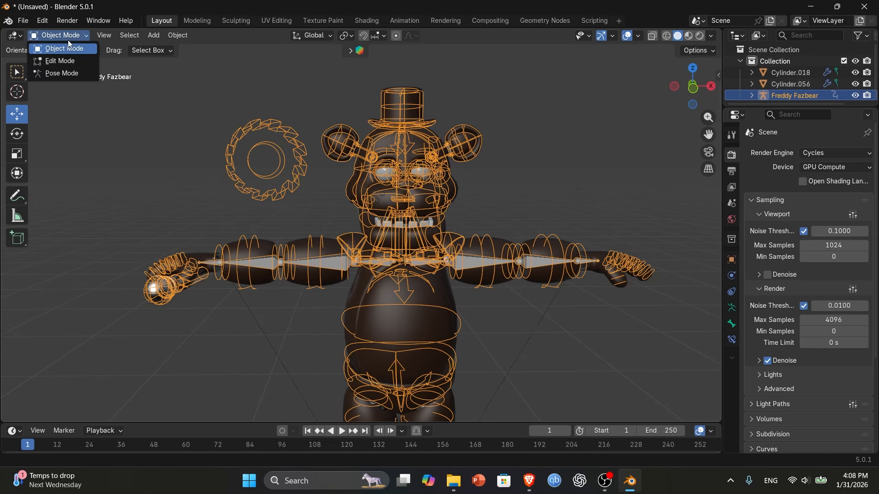
left_click(69, 73)
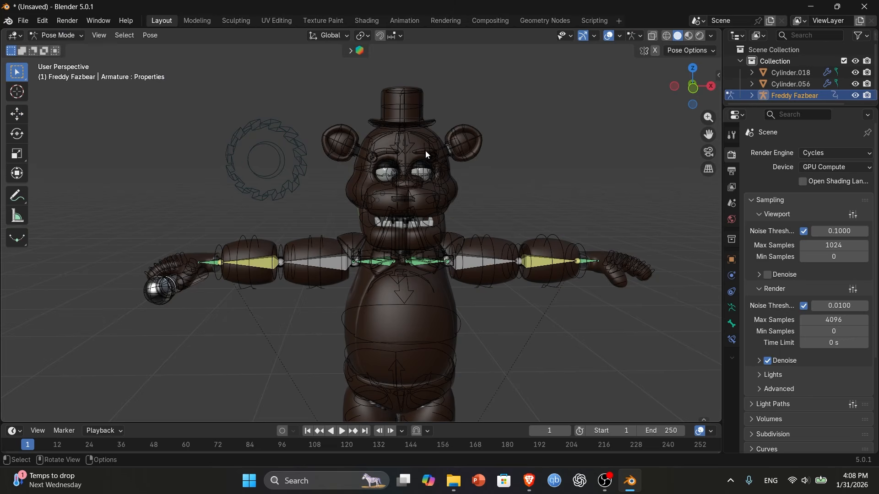
left_click(67, 39)
left_click(72, 48)
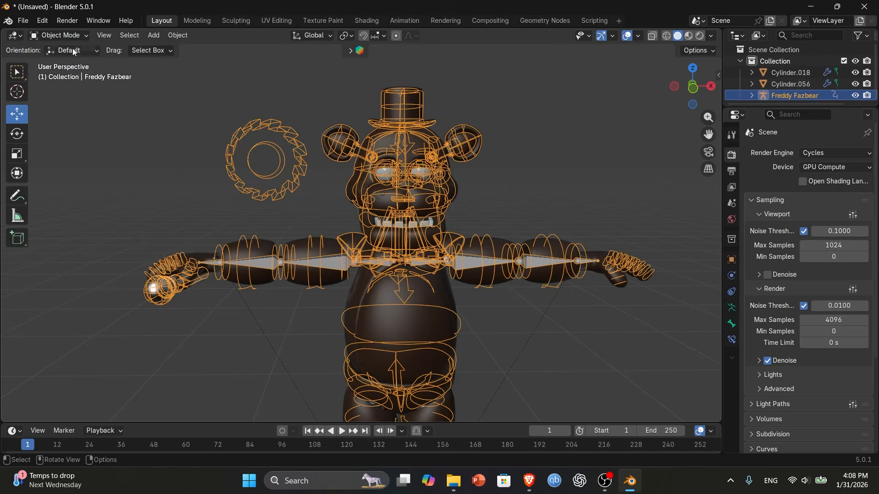
left_click(209, 166)
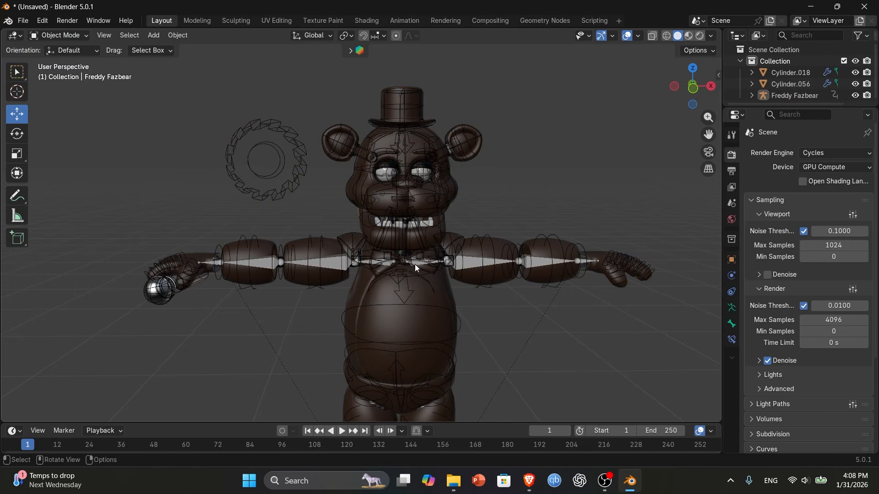
left_click(322, 240)
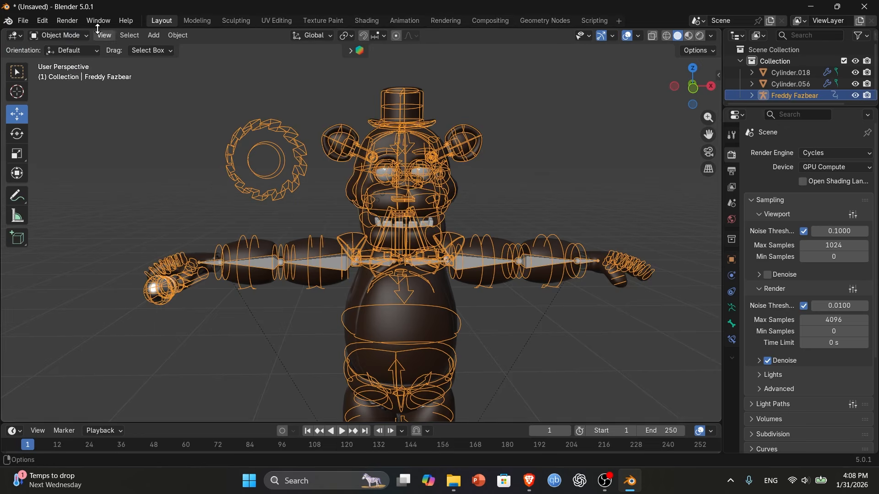
Put the Freddy Fazbear rig into Pose Mode and freely rotate the Head bone with the Rotate tool
left_click(65, 36)
left_click(60, 73)
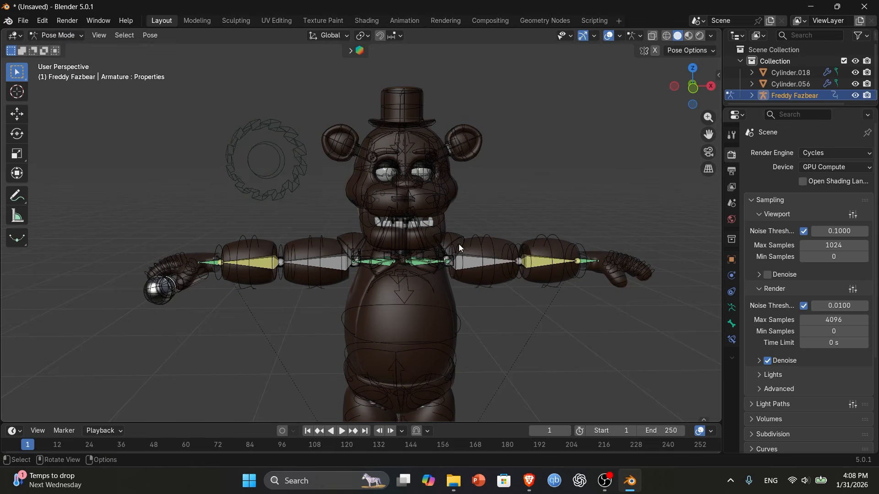
left_click(356, 184)
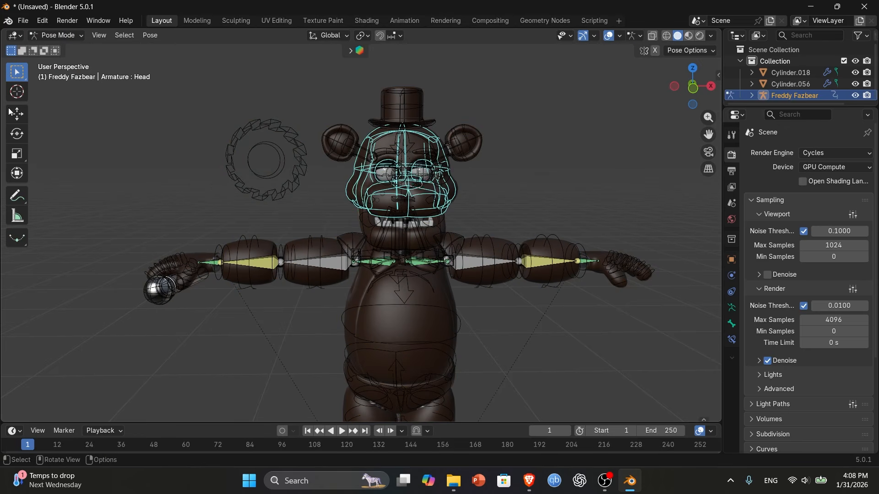
left_click(18, 136)
left_click_drag(371, 250, 420, 181)
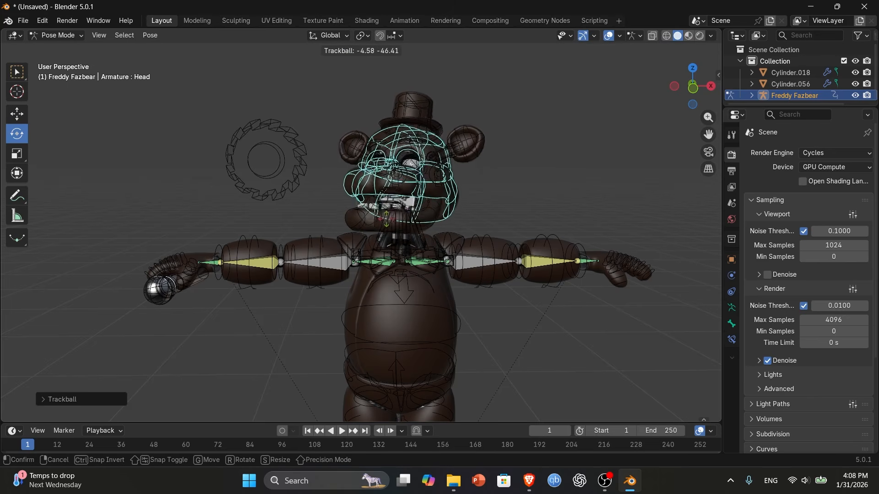
left_click_drag(387, 218, 460, 315)
Tilt Freddy's upper body by rotating the TorsoControl bone, and turn the Head bone to suit the leaning torso
left_click(460, 327)
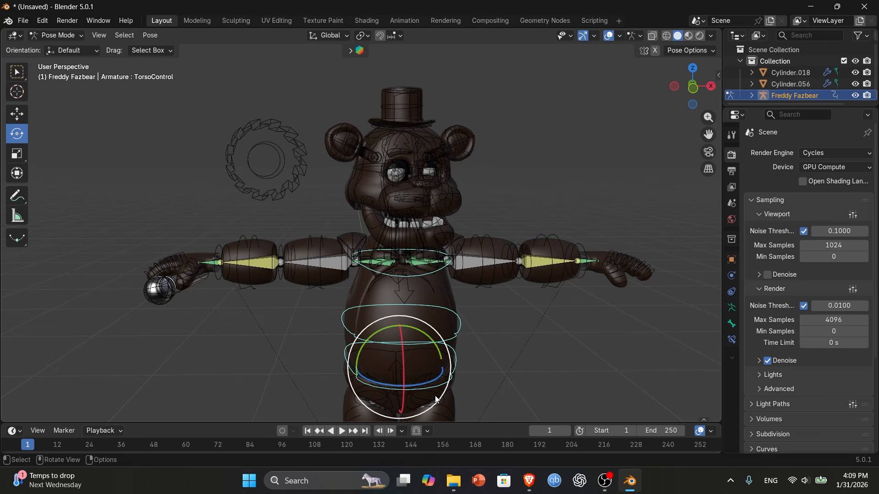
left_click_drag(426, 381, 420, 339)
left_click(387, 192)
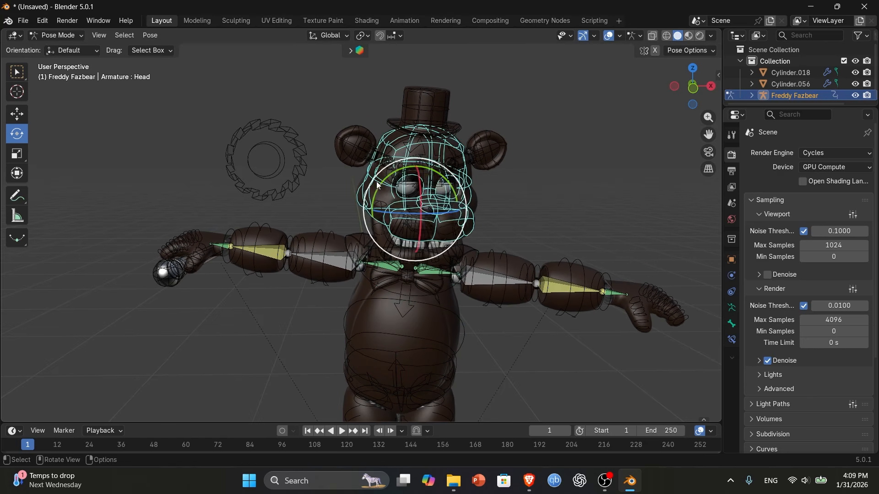
left_click_drag(434, 193, 381, 199)
Rotate the Jaw bone and lower Freddy's right upper arm bone, Arm1.R, toward the side of the body
left_click(421, 236)
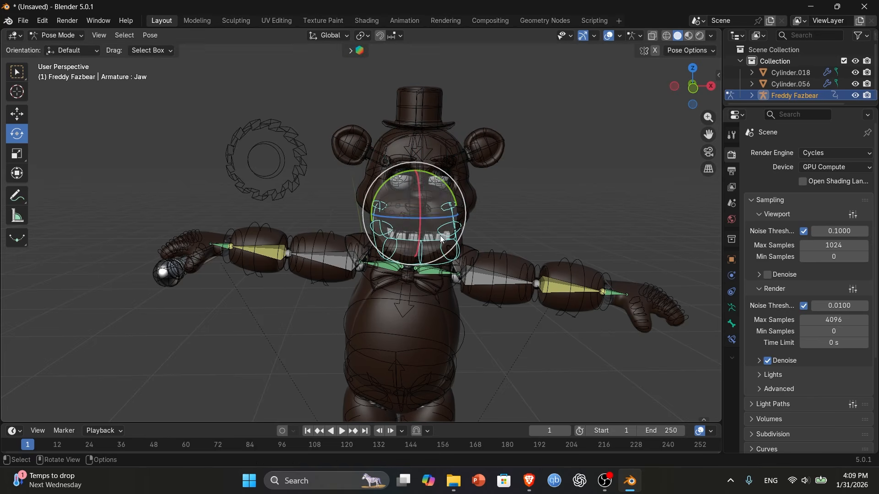
left_click_drag(421, 237, 375, 275)
left_click(339, 261)
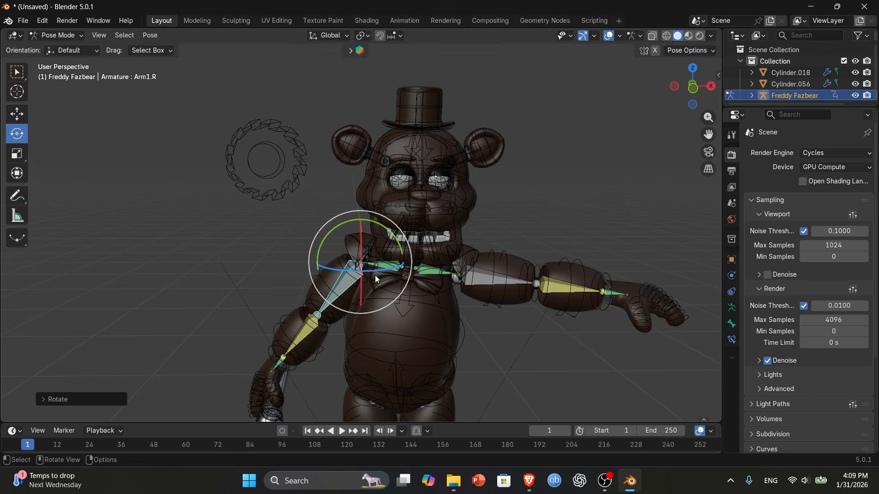
Lower Freddy's left upper arm bone, Arm1.L, toward the side of the body and rotate the left forearm bone, Arm2.L, slightly outward
left_click(477, 281)
left_click_drag(480, 227, 505, 266)
left_click_drag(481, 284, 486, 286)
left_click_drag(476, 308, 477, 313)
left_click_drag(693, 87, 673, 86)
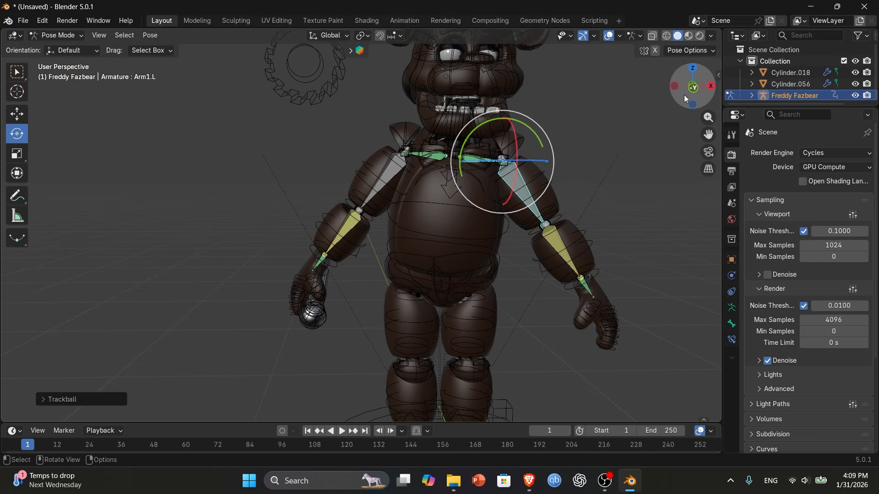
left_click(560, 242)
left_click_drag(547, 257, 572, 259)
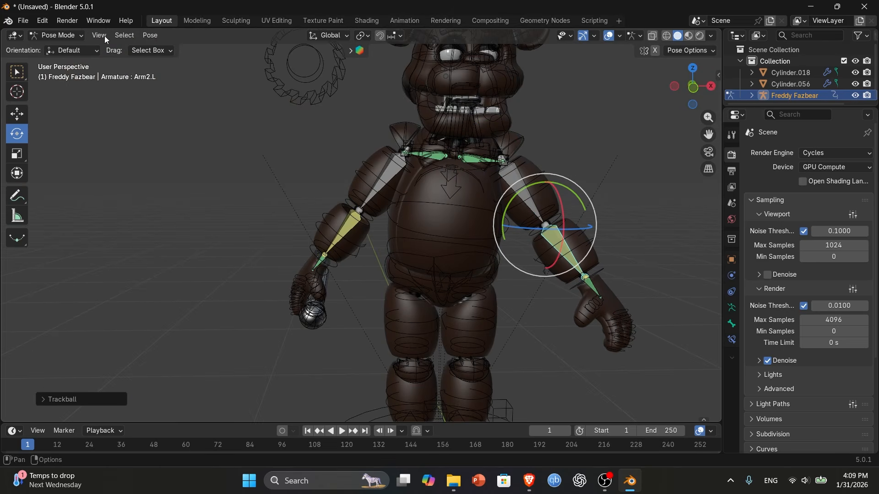
left_click(69, 33)
left_click(54, 46)
left_click(151, 38)
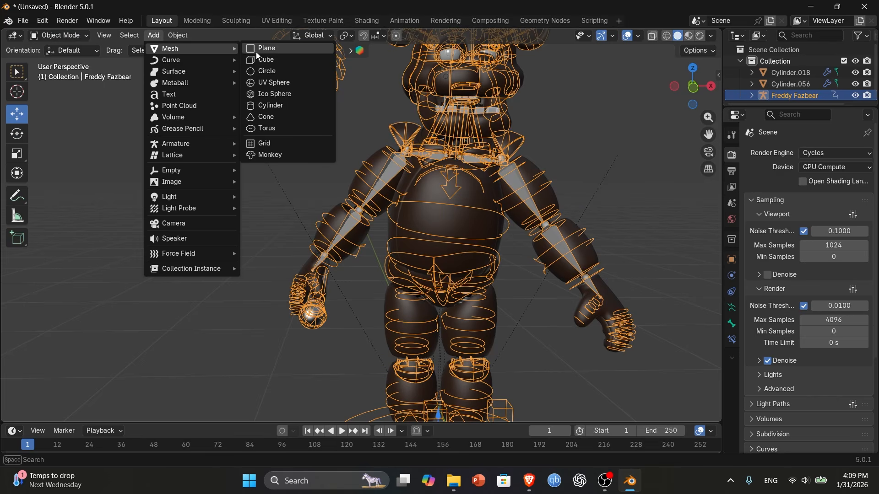
left_click(69, 36)
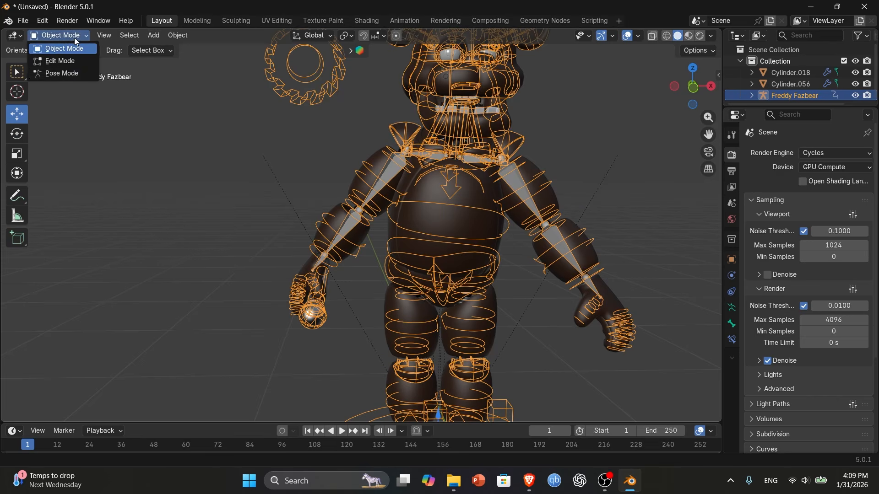
left_click(63, 72)
Enlarge the timeline area and insert a keyframe for the TorsoControl bone at frame 1
left_click(429, 201)
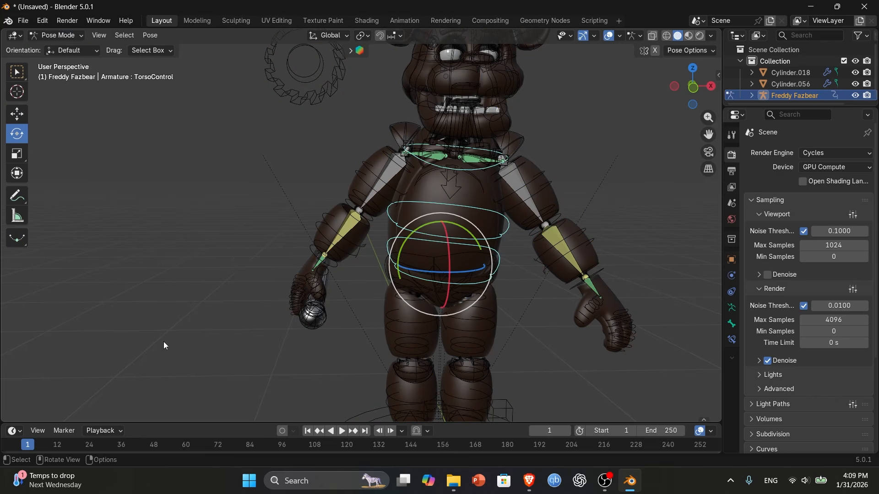
left_click_drag(188, 421, 187, 355)
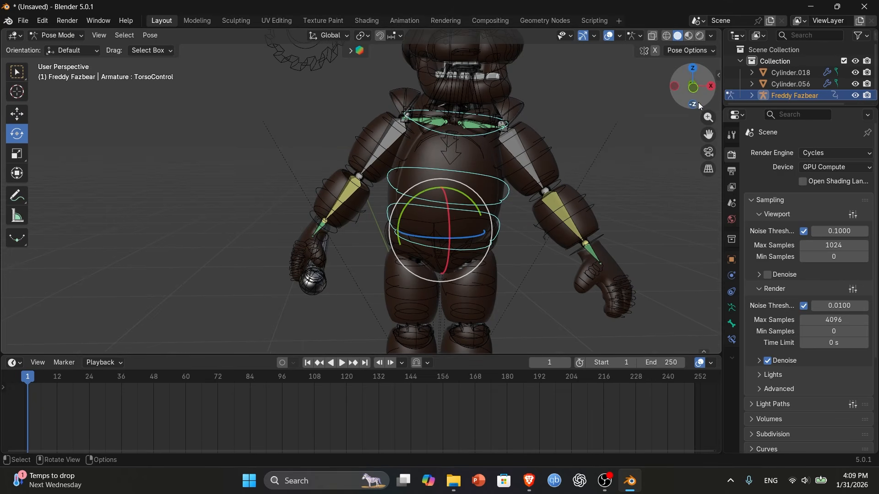
middle_click_drag(483, 66, 558, 171, "shift")
key("shift+grave")
key("s")
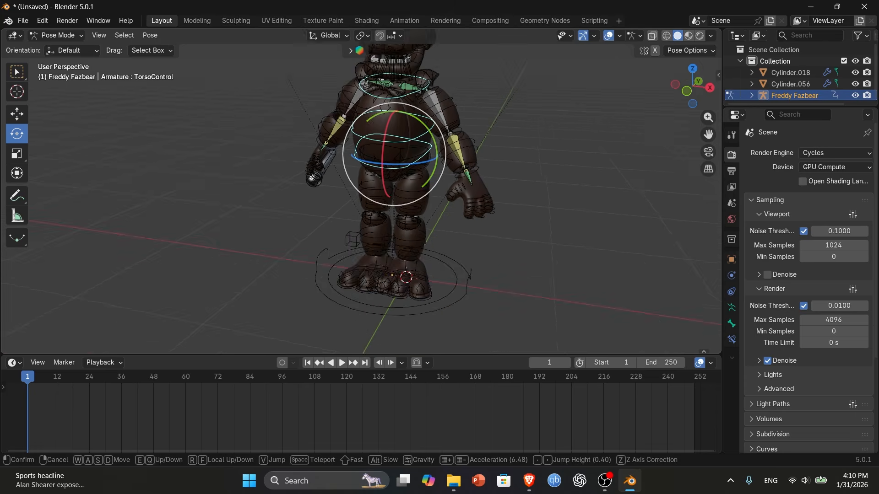
left_click(273, 270)
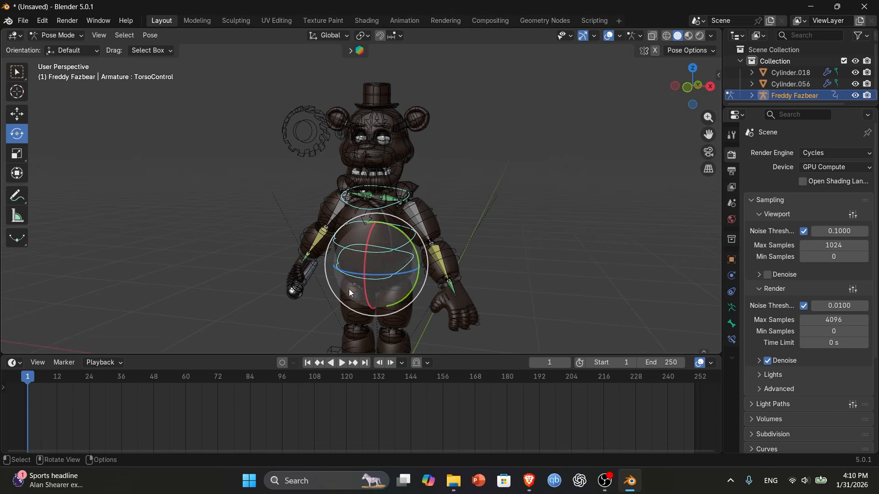
key("i")
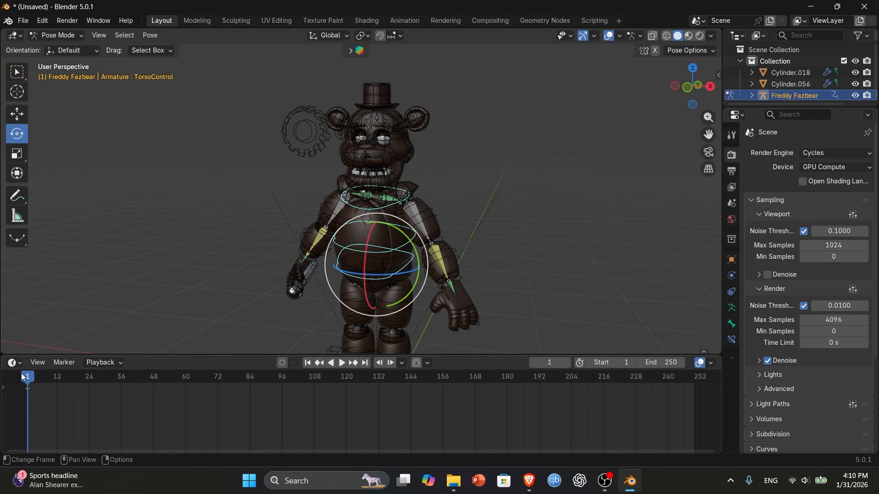
Advance playback to frame 8, rotate the TorsoControl bone to a new pose, and insert a keyframe there
key("space")
key("space")
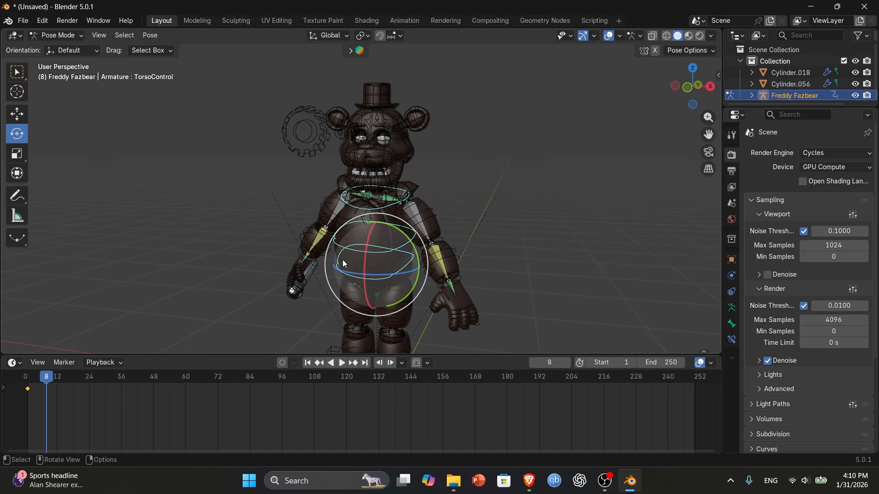
left_click_drag(344, 263, 392, 257)
key("i")
Insert further TorsoControl keyframes at about frames 14, 20 and 27, and play the animation from the first frame
key("space")
key("space")
key("i")
key("space")
key("space")
key("i")
key("space")
key("space")
key("i")
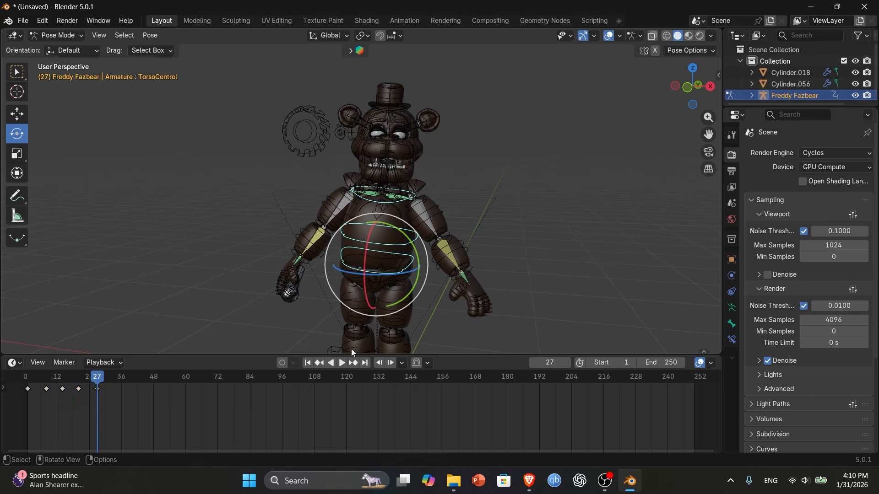
left_click(307, 363)
key("space")
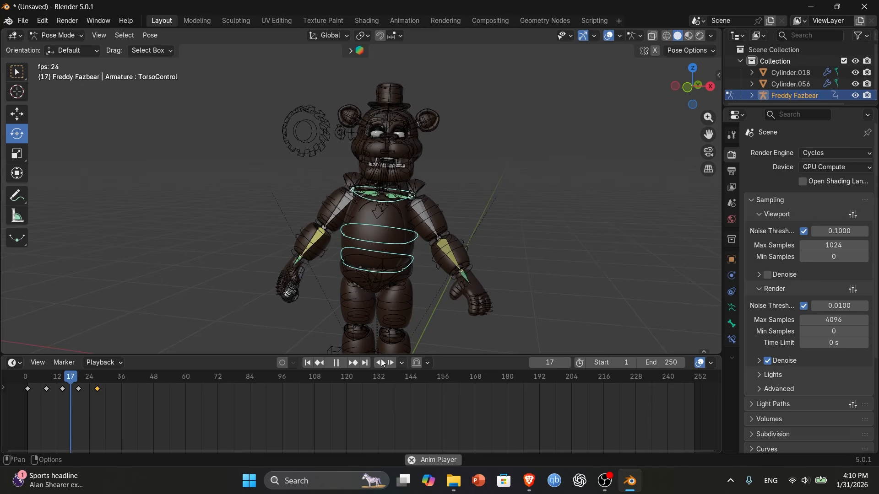
Stop playback, undo the recent TorsoControl keyframes, and return to frame 1
key("space")
key("ctrl+z")
key("ctrl+z")
key("ctrl+z")
key("ctrl+z")
key("ctrl+z")
key("ctrl+z")
key("ctrl+z")
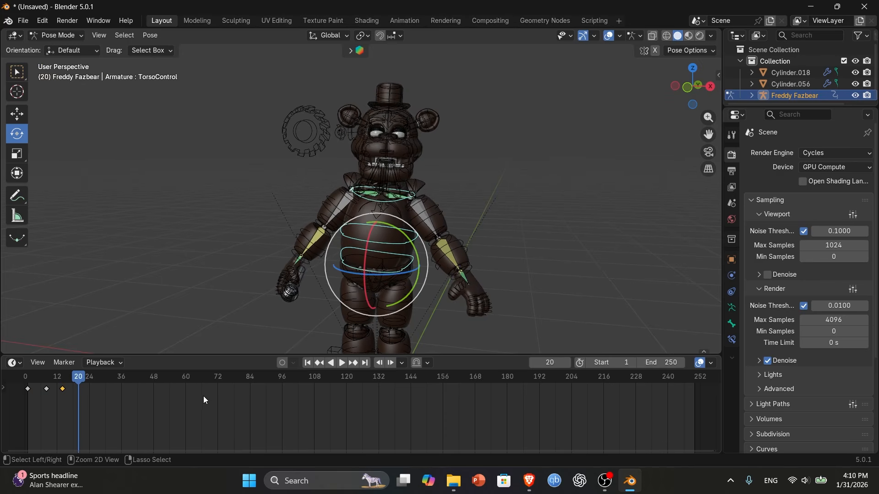
left_click_drag(43, 382, 28, 383)
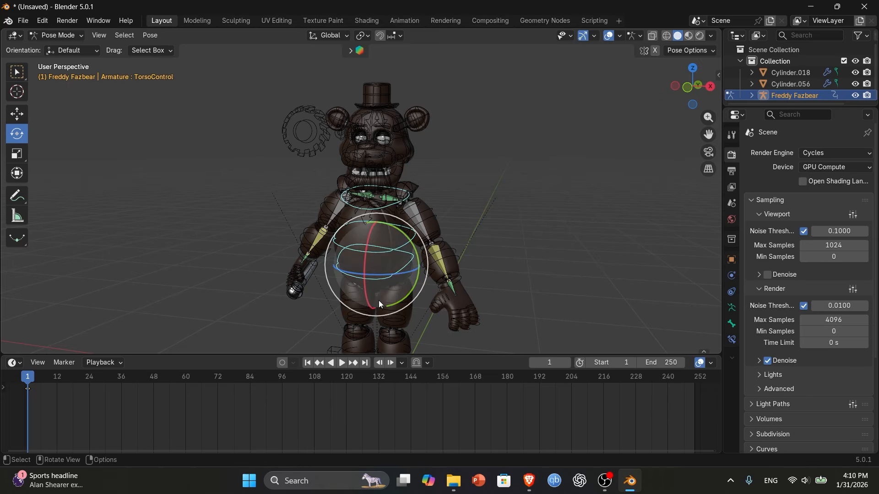
Reselect Freddy's TorsoControl bone
key("shift+grave")
key("w")
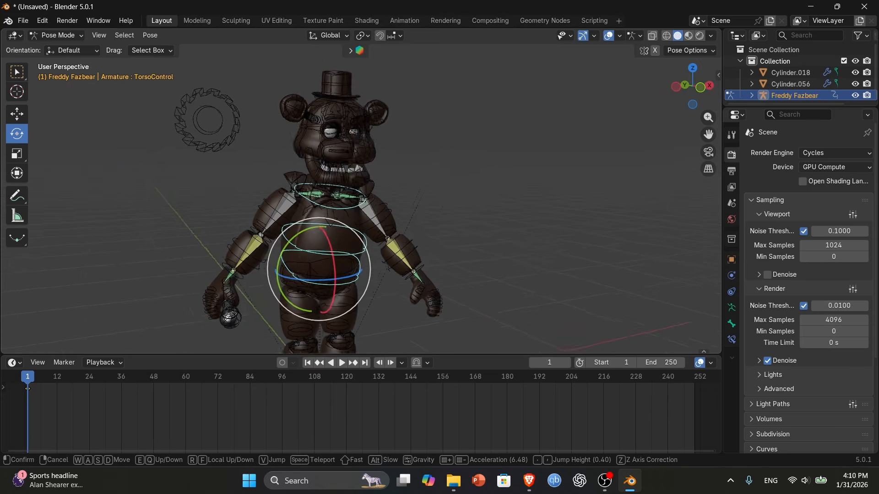
left_click(311, 271)
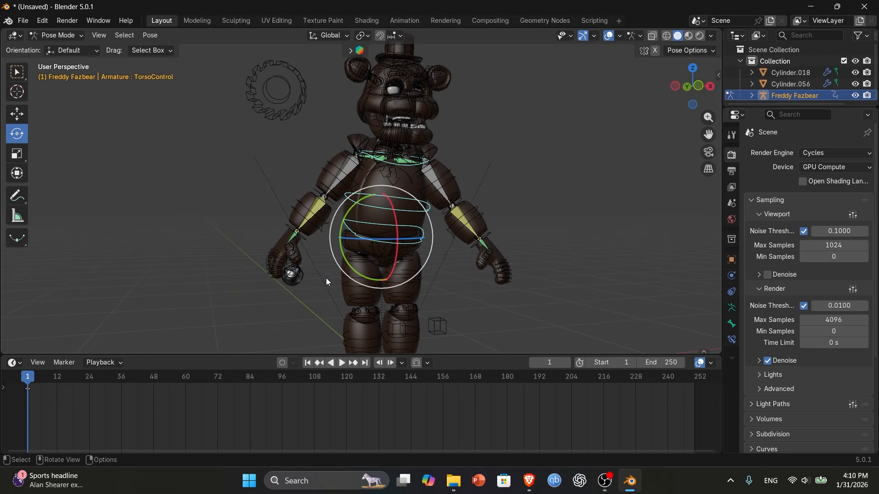
key("shift+grave")
key("d")
key("w")
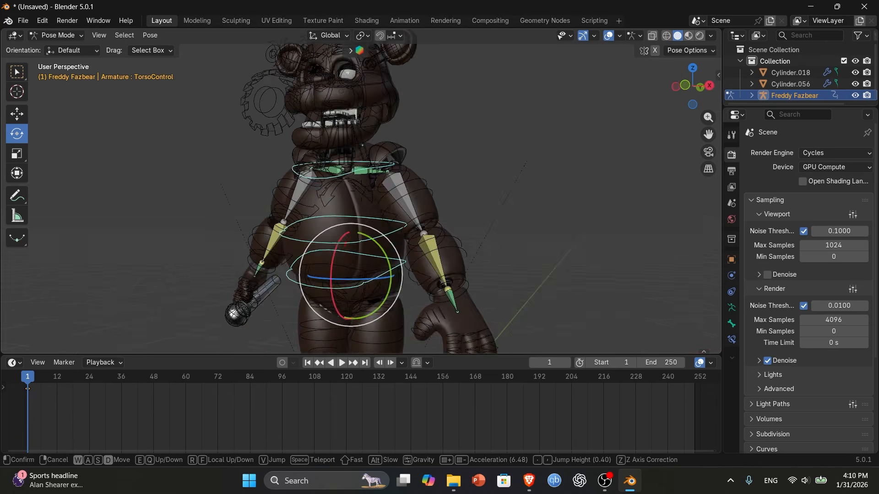
left_click(382, 240)
left_click(383, 224)
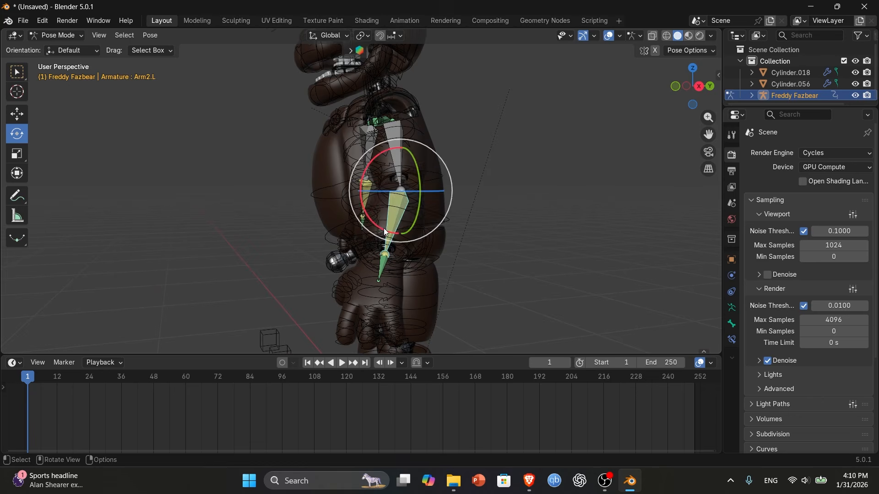
left_click(386, 200)
left_click(504, 219)
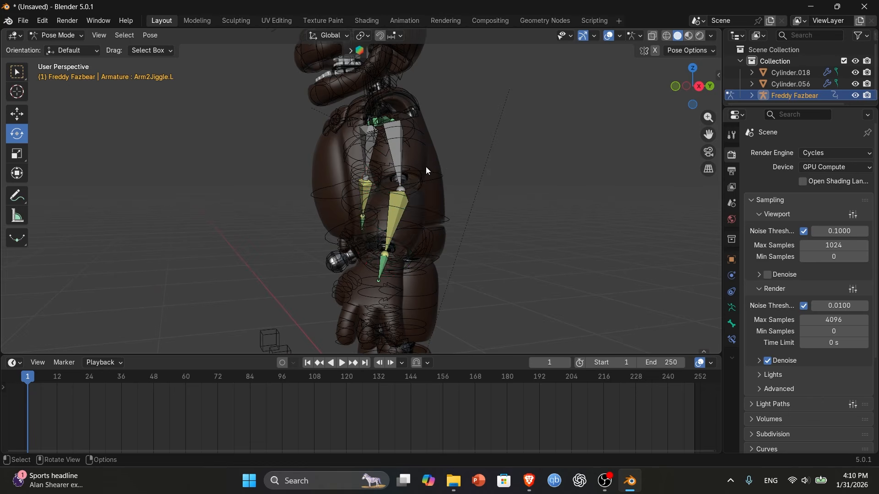
left_click(364, 242)
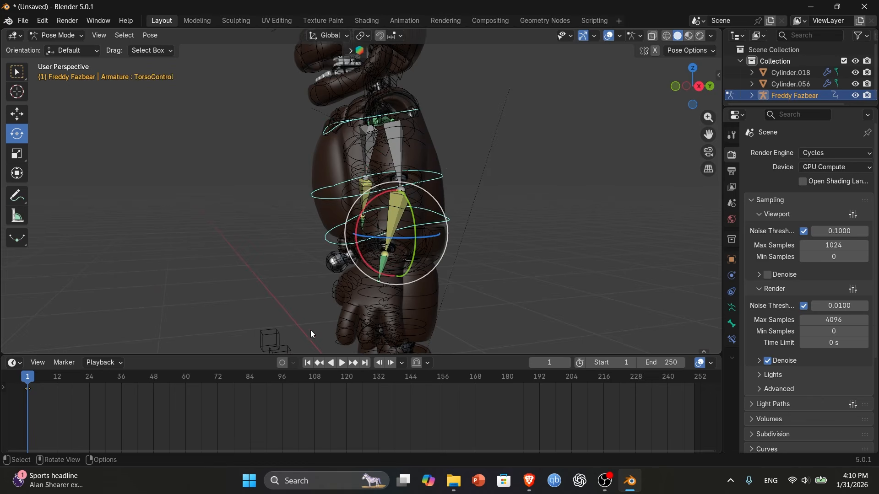
Animate the TorsoControl bone by rotating it and inserting keyframes at about frames 7, 13, 20 and 27
key("space")
key("space")
left_click_drag(387, 247, 399, 265)
key("i")
key("space")
key("space")
key("i")
key("space")
key("space")
key("i")
key("space")
key("space")
key("i")
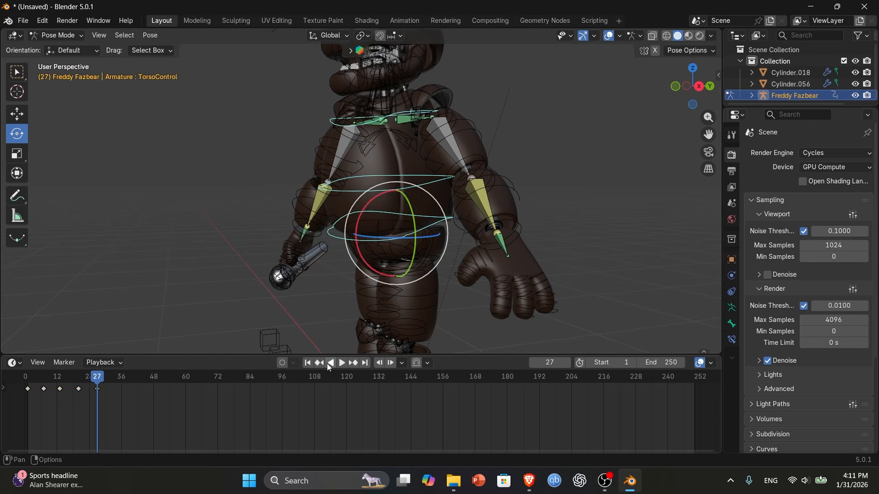
Return to frame 1, switch to Object Mode, and add a camera to the scene
left_click(304, 362)
left_click(75, 34)
left_click(55, 46)
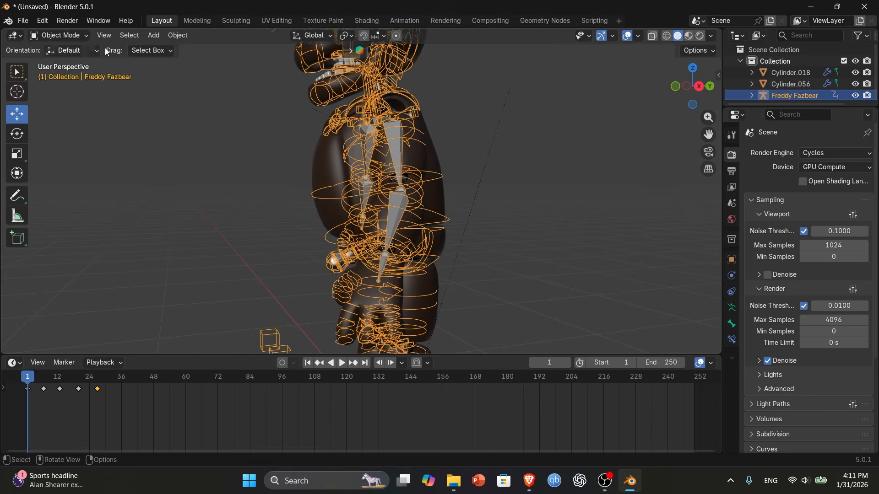
left_click(153, 35)
key("shift+a")
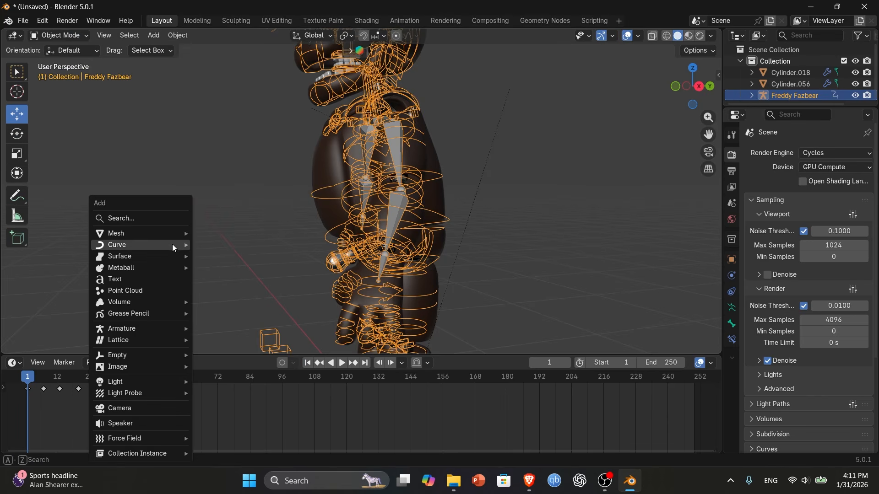
left_click(124, 409)
Look through the new camera and fly it in front of Freddy so his head and shoulders fill the frame
key("KP_0")
key("shift+grave")
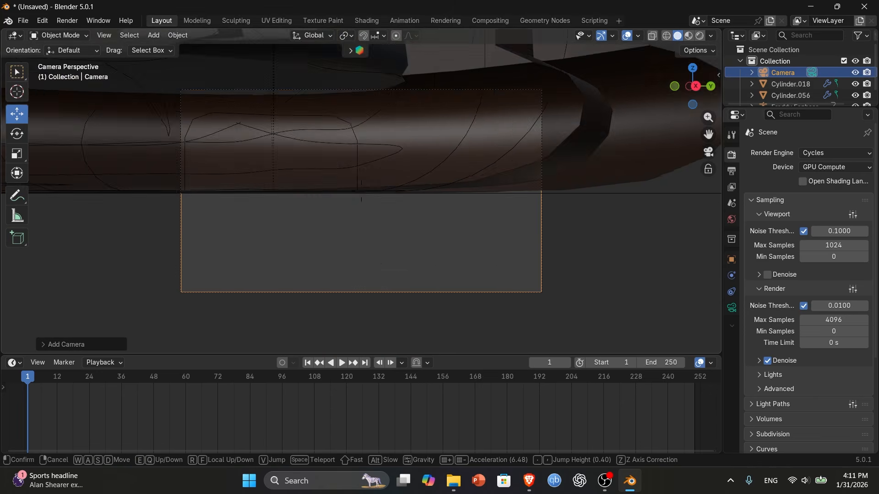
key("s")
key("e")
key("d")
key("w")
key("q")
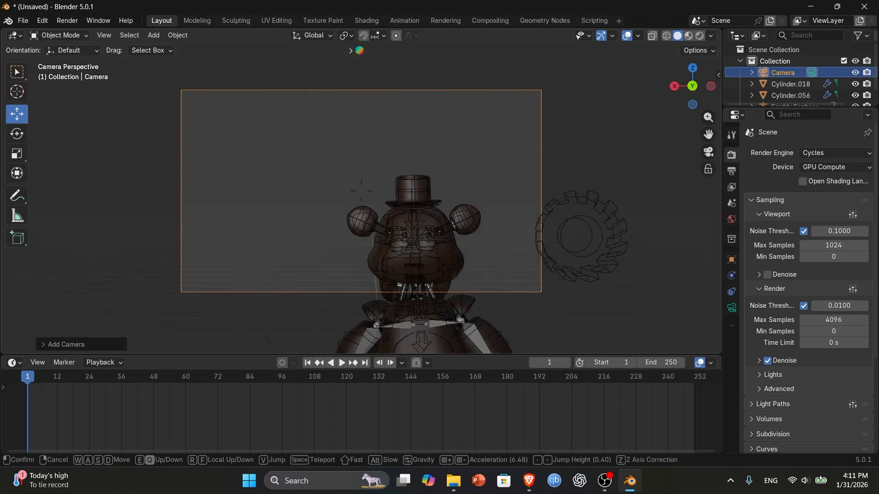
key("q")
key("w")
key("e")
scroll(361, 191, "down", 6)
key("q")
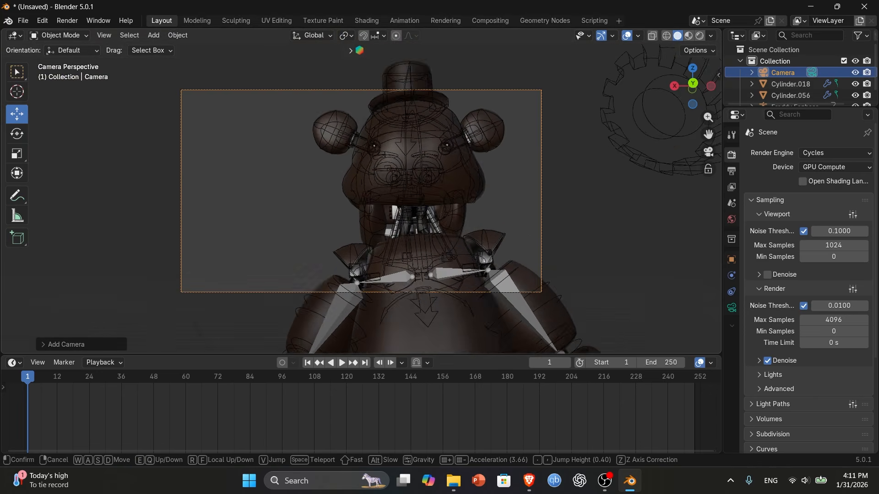
key("s")
scroll(361, 191, "down", 5)
key("a")
key("d")
left_click(460, 264)
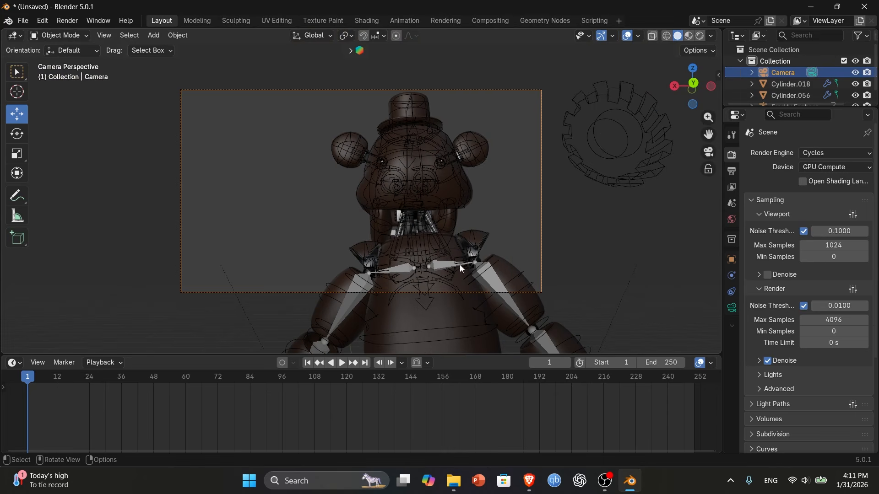
Select the Freddy Fazbear armature and switch it to Pose Mode
left_click_drag(697, 103, 701, 109)
left_click(452, 152)
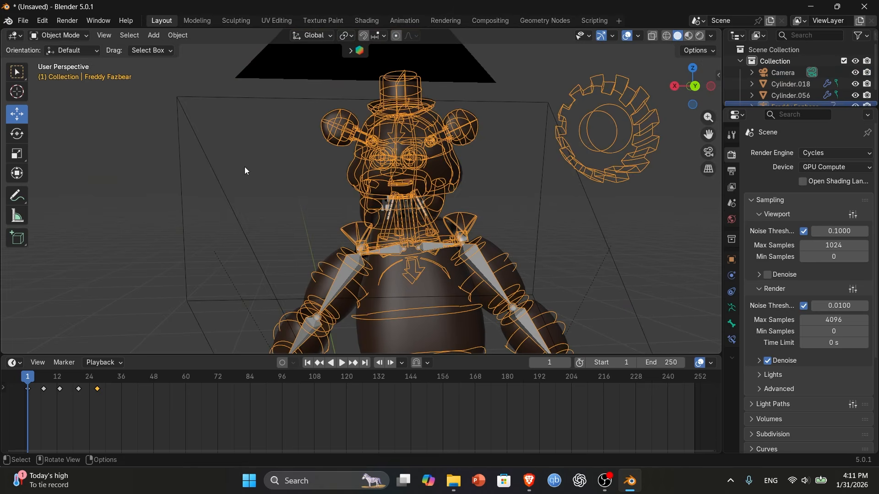
left_click(58, 35)
left_click(53, 76)
Select the neck bone, Head.001, and insert a keyframe for it at frame 1
left_click(454, 179)
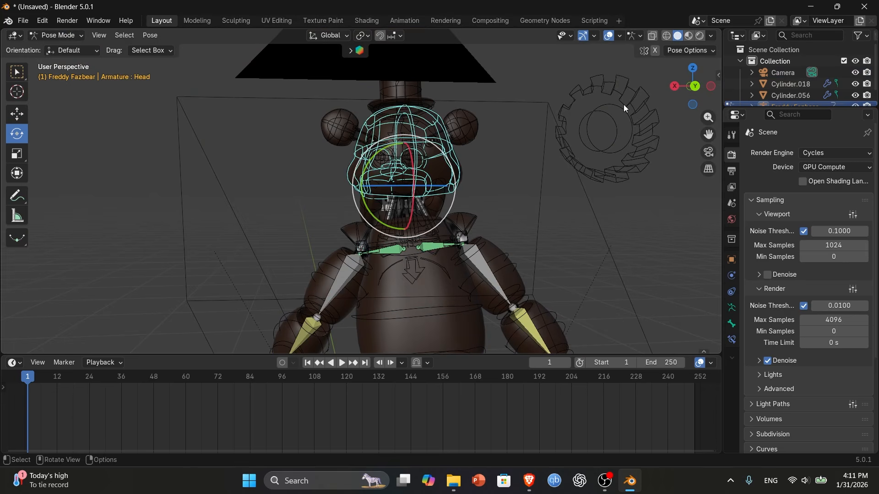
left_click_drag(693, 87, 727, 87)
left_click_drag(346, 155, 349, 155)
left_click(359, 210)
left_click_drag(354, 215, 356, 216)
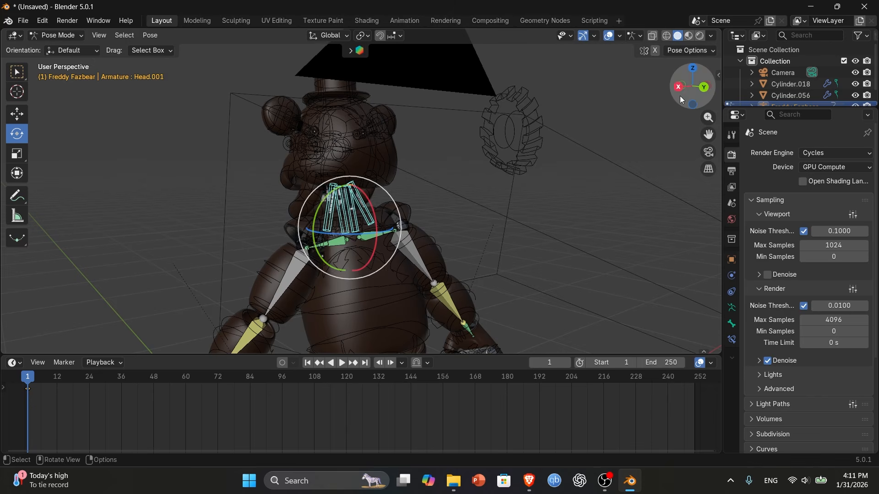
left_click_drag(681, 100, 518, 147)
Rotate the Head.001 bone to new poses and keyframe it at about frames 9 and 17
key("space")
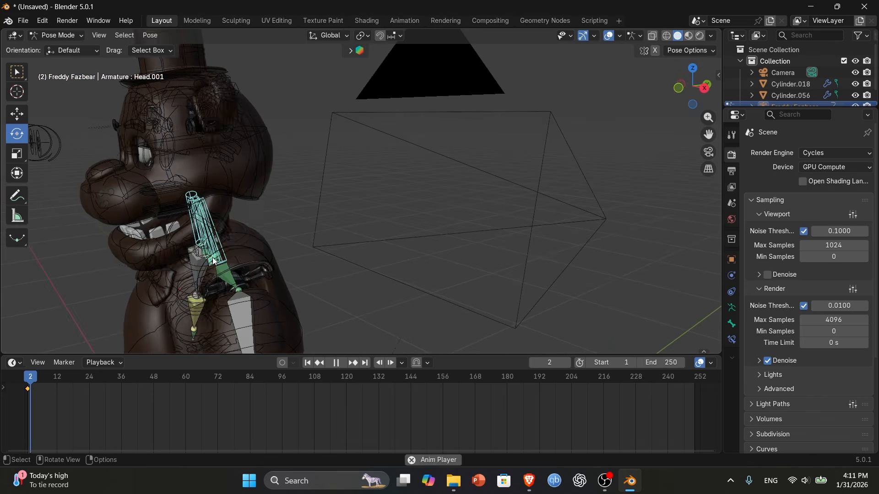
key("space")
key("r")
key("r")
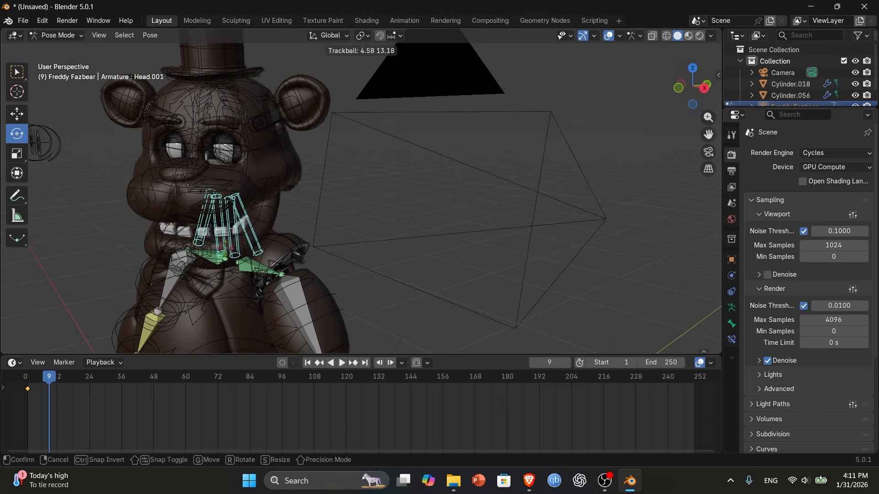
left_click(232, 258)
key("i")
key("space")
key("space")
left_click_drag(226, 239, 216, 241)
key("i")
Rotate the Head.001 bone further and keyframe it at about frames 24 and 31
key("space")
key("space")
key("r")
key("r")
left_click(227, 243)
key("i")
key("space")
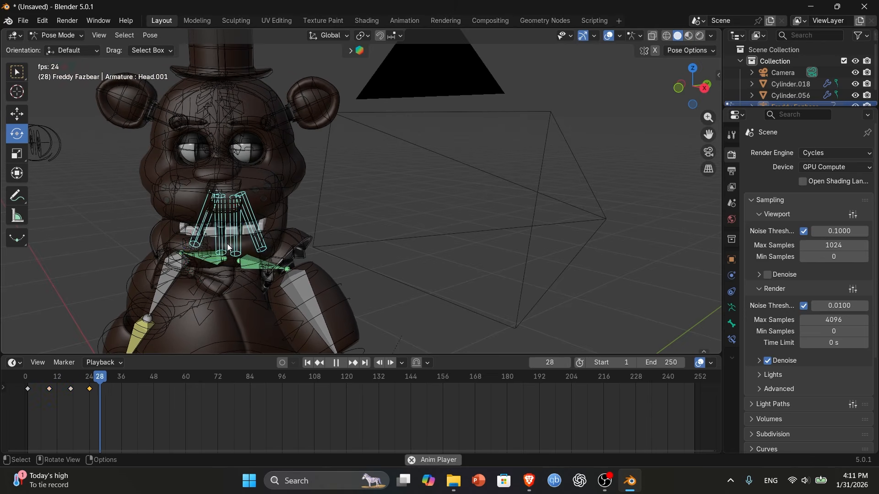
key("space")
key("r")
key("r")
left_click(229, 243)
key("i")
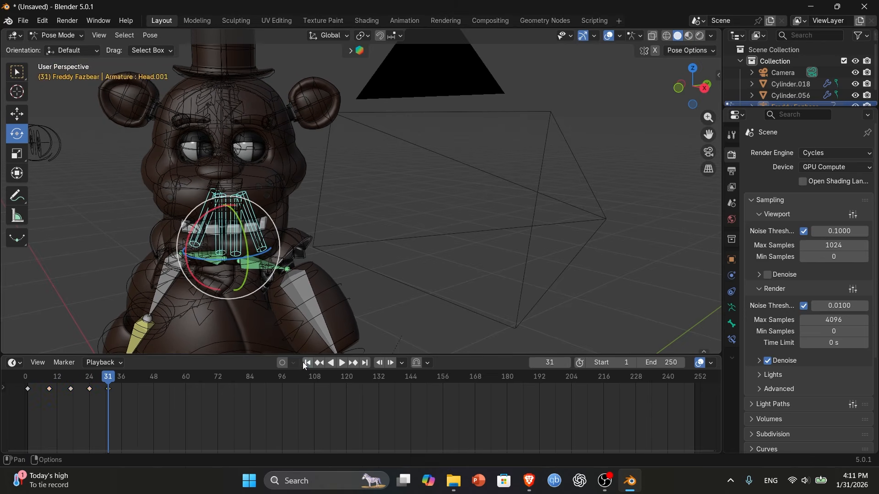
Select the Head bone, keyframe it at frame 1, and rotate and keyframe it at about frame 6
key("shift+Left")
left_click(210, 179)
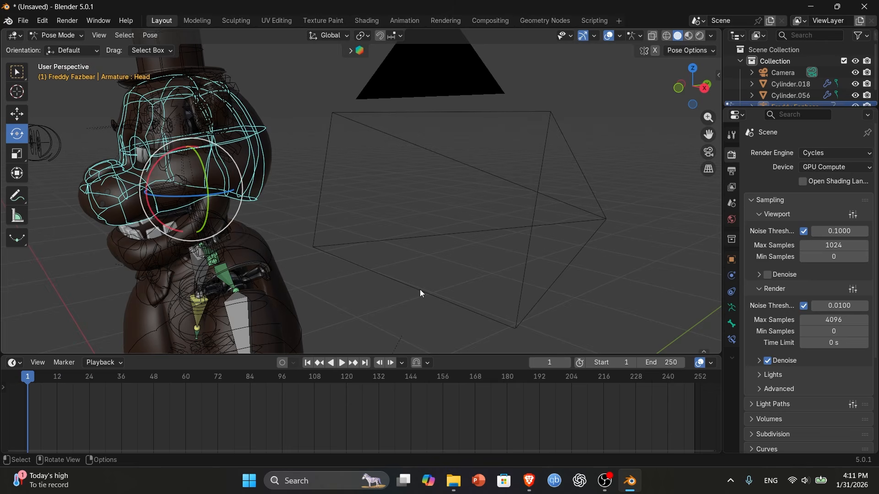
key("i")
key("space")
key("space")
key("r")
key("r")
left_click(227, 207)
key("i")
Rotate the Head bone to new poses and insert keyframes at frames 11 and 19
key("space")
key("space")
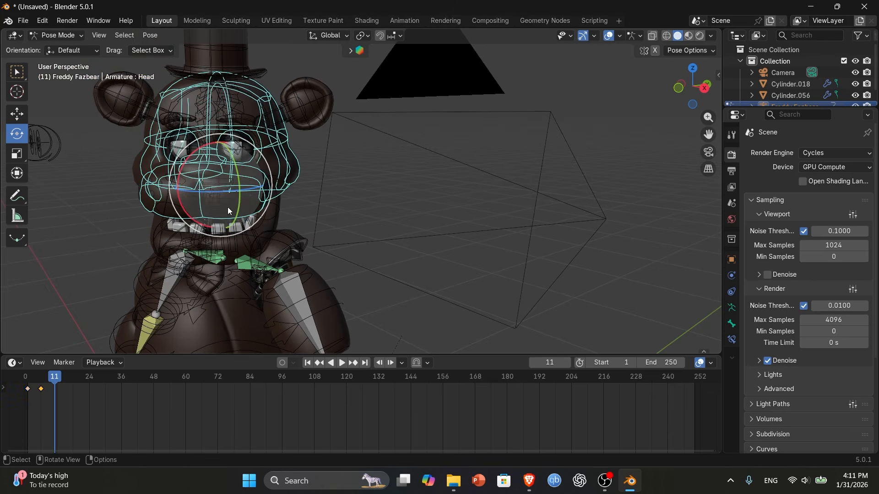
key("r")
key("r")
left_click(231, 195)
key("i")
key("space")
key("space")
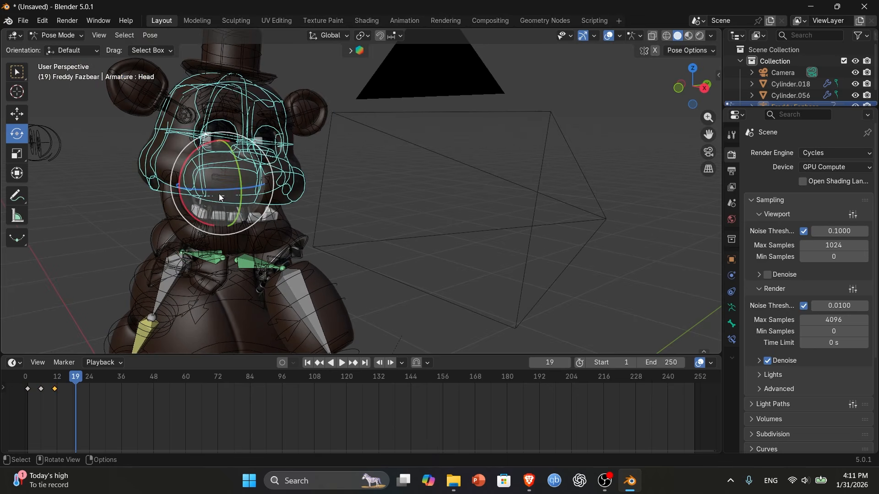
key("r")
key("r")
left_click(235, 193)
key("i")
Adjust the Head bone's rotation and insert keyframes at frames 27 and 33
key("space")
key("space")
key("r")
key("r")
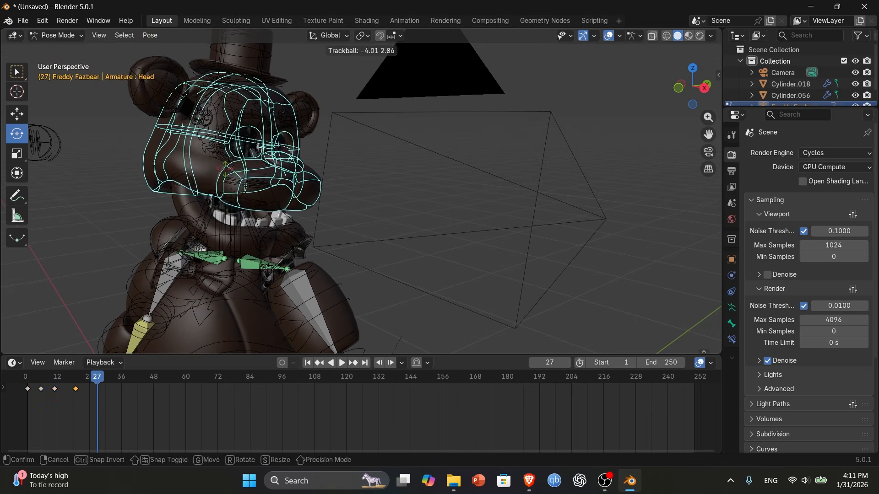
left_click(223, 174)
key("i")
key("space")
key("space")
key("r")
key("r")
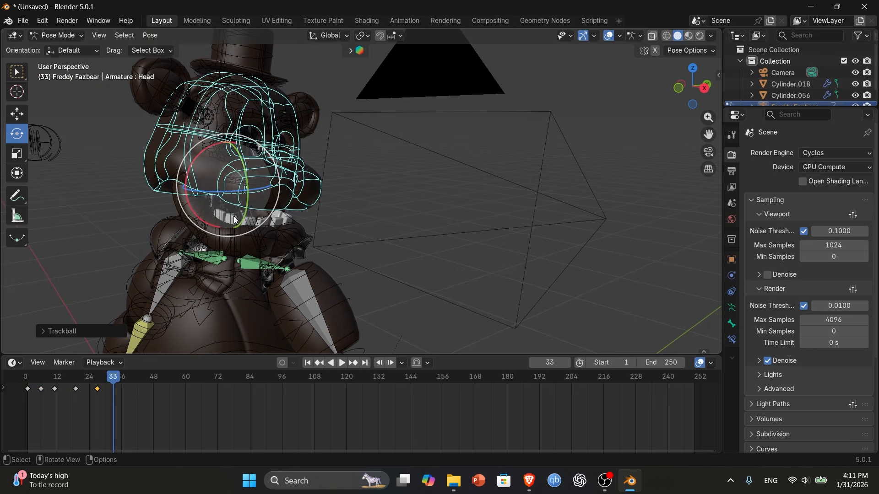
left_click(219, 170)
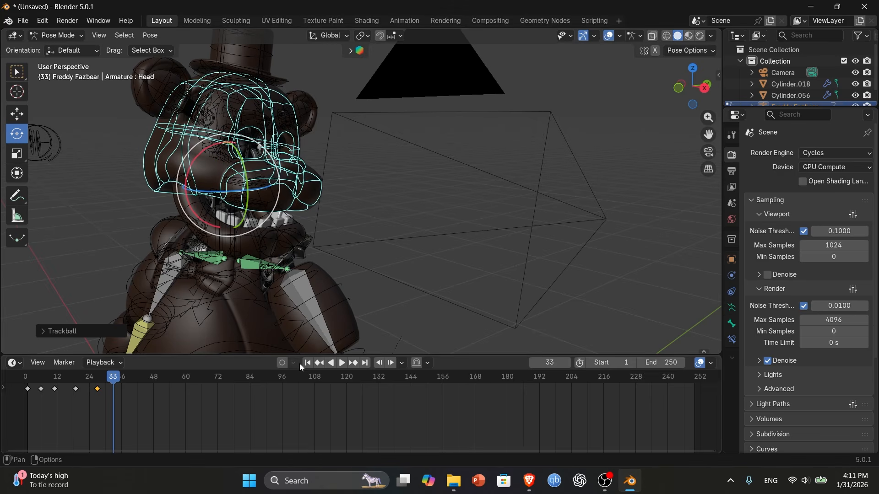
key("i")
key("i")
Play the animation from the first frame through the camera view to review the torso and head motion
left_click(307, 362)
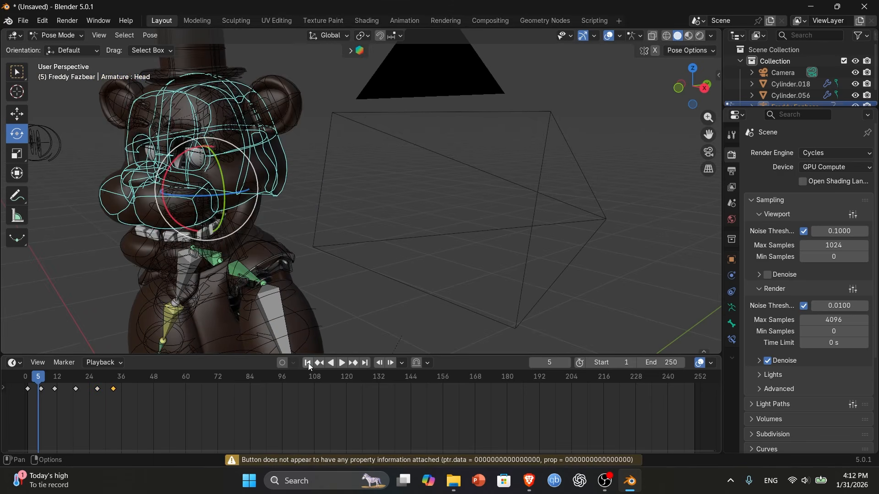
key("space")
left_click(308, 364)
left_click(708, 153)
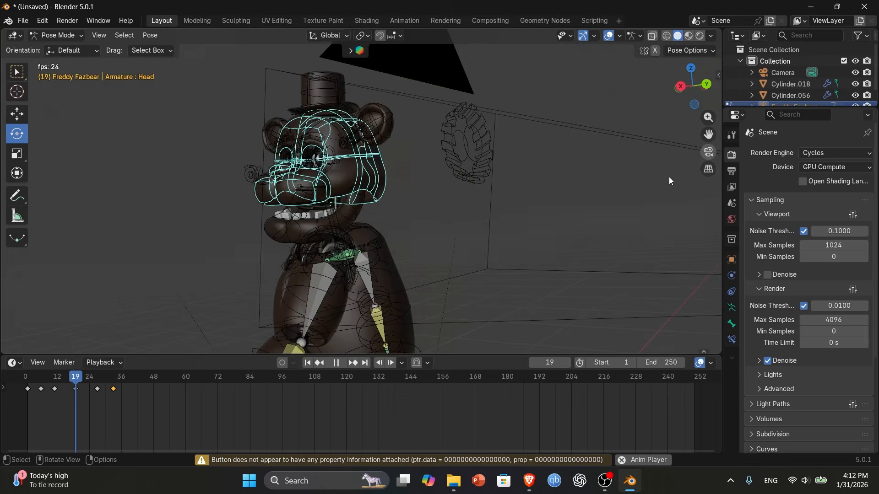
left_click(314, 364)
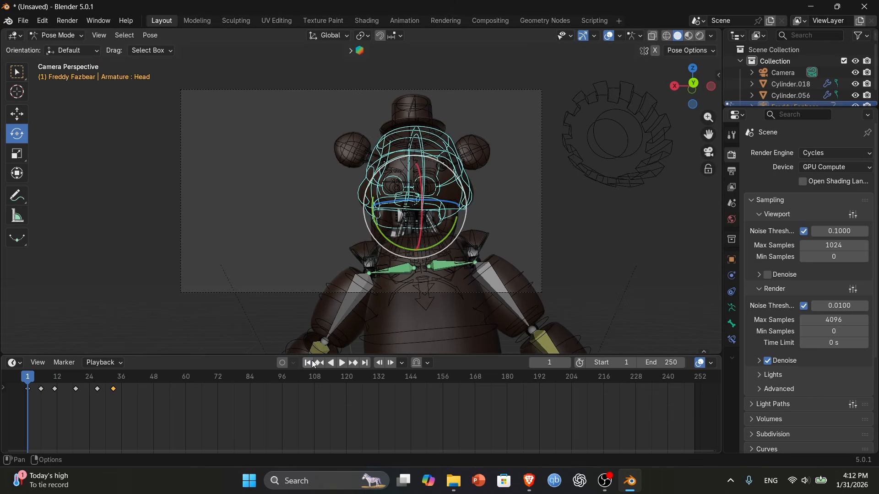
left_click(314, 363)
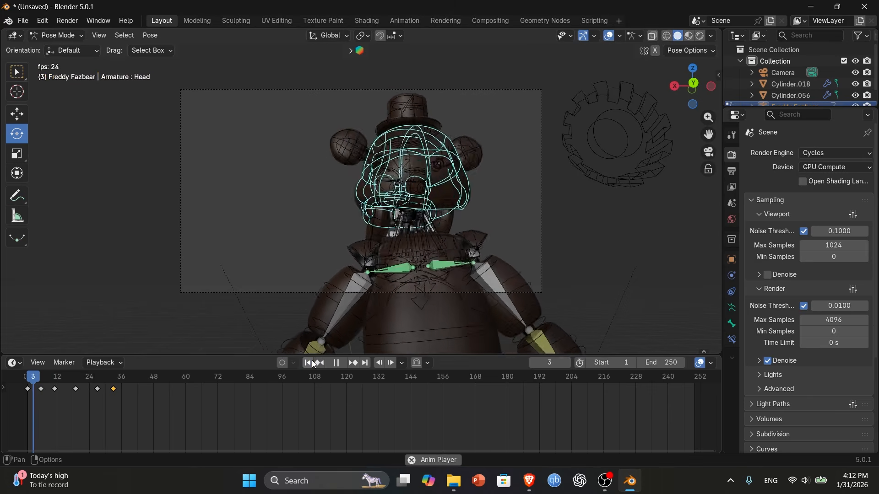
left_click(314, 364)
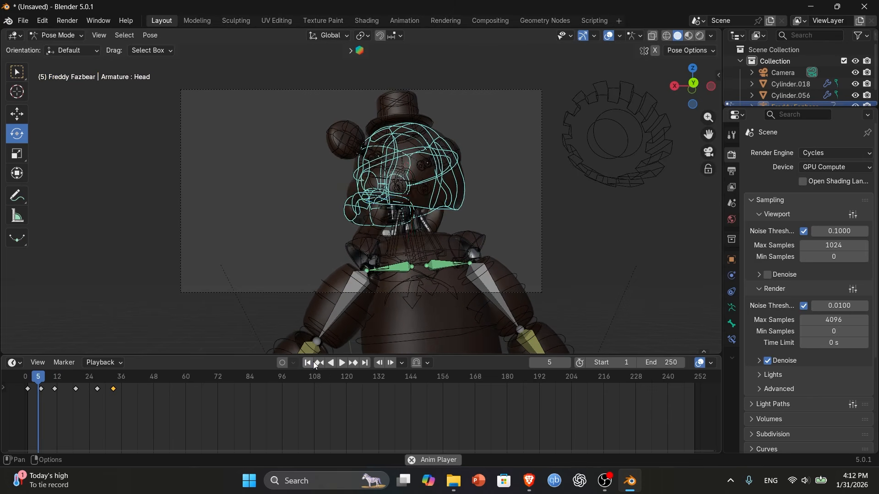
left_click(314, 363)
left_click(340, 364)
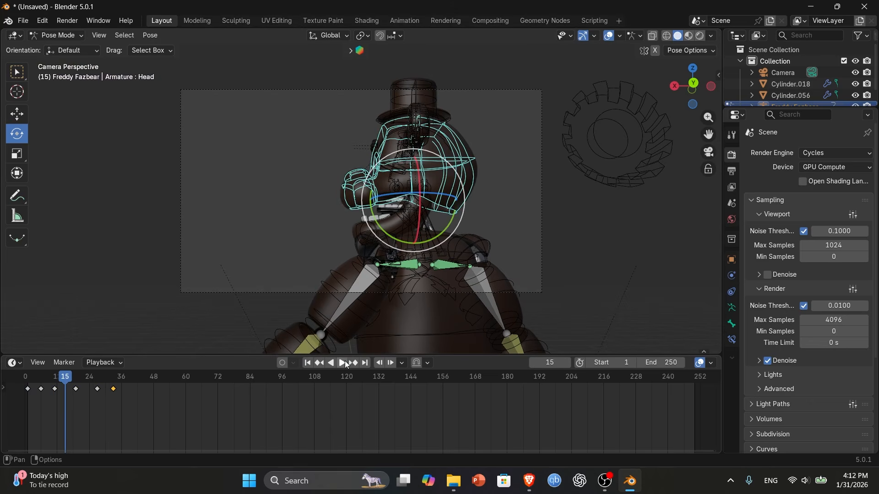
left_click(307, 364)
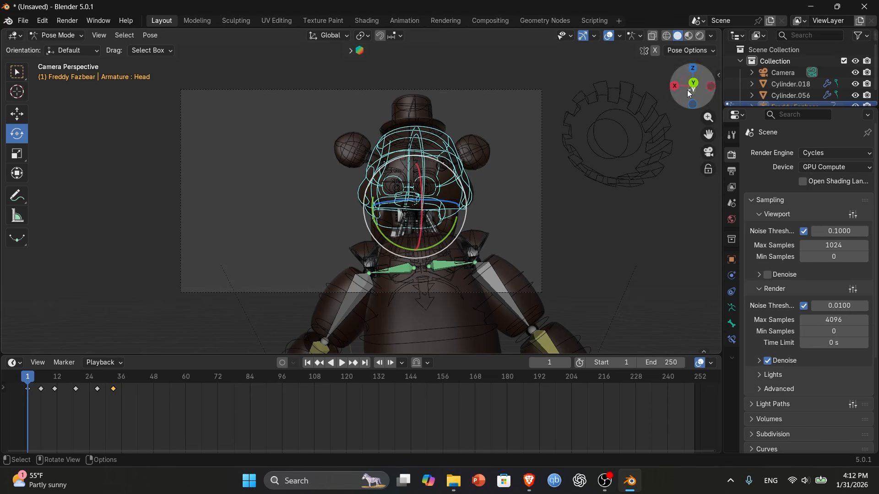
Select the ShoulderBlade.L bone, keyframe it at frame 1, and rotate and keyframe it at frame 8
left_click_drag(690, 88, 874, 94)
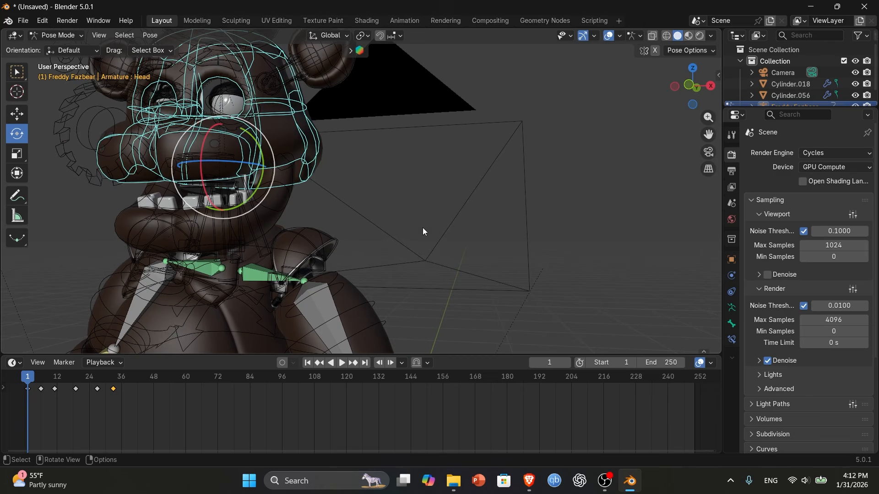
left_click(264, 274)
mouse_move(258, 288)
left_mouse_down()
mouse_move(261, 280)
mouse_move(266, 295)
mouse_move(254, 301)
left_mouse_up()
left_click_drag(260, 303, 262, 301)
left_click_drag(256, 294, 271, 256)
mouse_move(275, 248)
left_mouse_down()
mouse_move(269, 240)
mouse_move(272, 247)
left_mouse_up()
left_click_drag(690, 96, 662, 87)
left_click_drag(210, 275, 193, 285)
key("space")
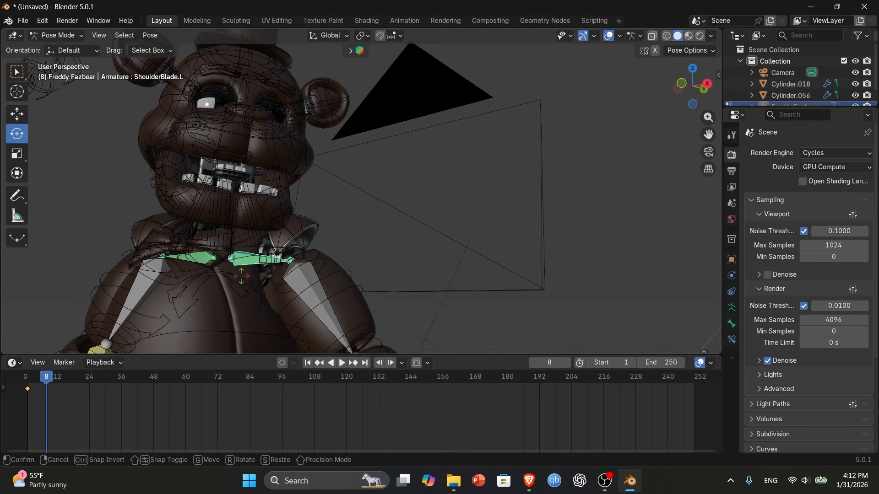
key("space")
Rotate the ShoulderBlade.L bone to new poses and insert keyframes at frames 15 and 20
left_click_drag(249, 273, 242, 271)
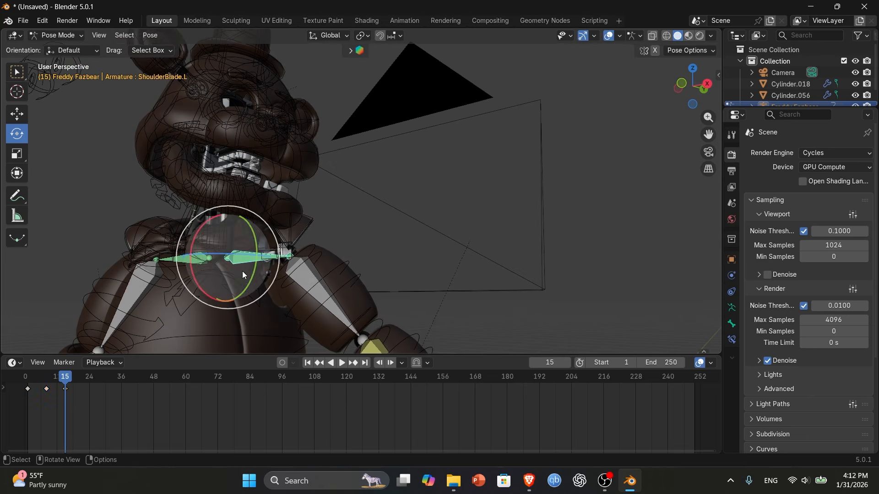
key("i")
key("space")
key("space")
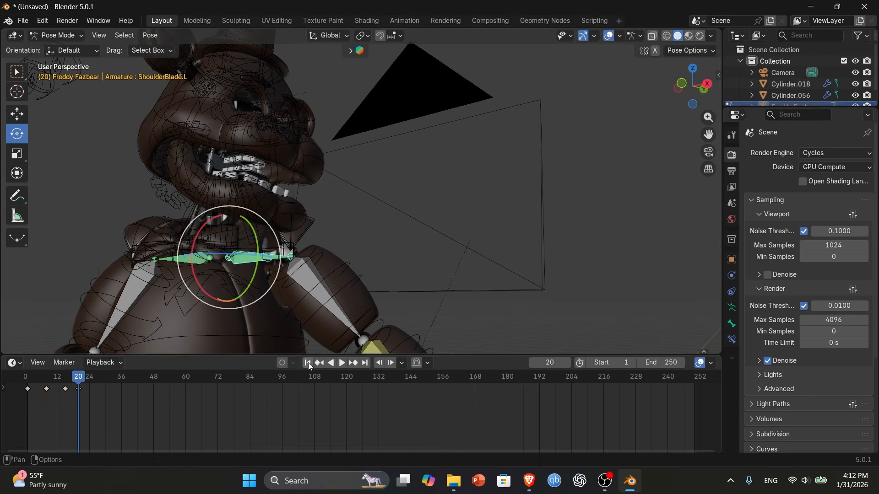
Return to frame 1, select the Arm1.L bone, and rotate and keyframe it while advancing the animation
left_click(307, 363)
left_click(279, 315)
key("space")
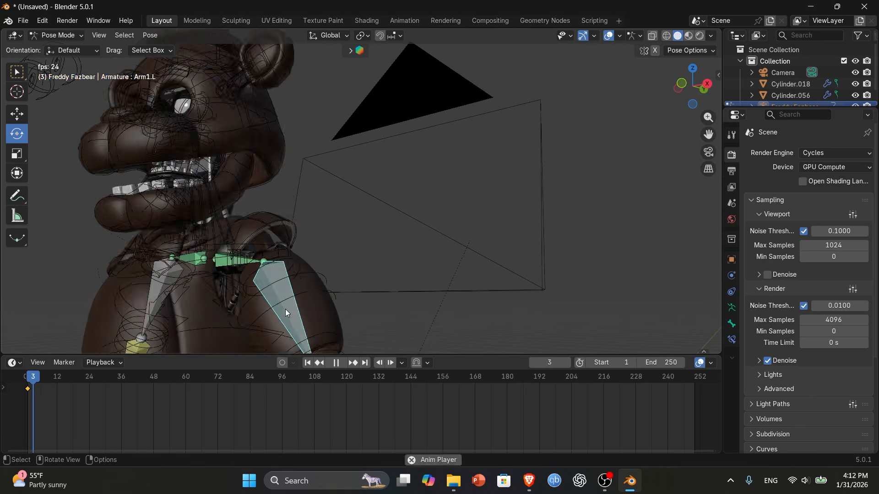
key("space")
left_click_drag(301, 285, 336, 270)
key("i")
key("space")
key("space")
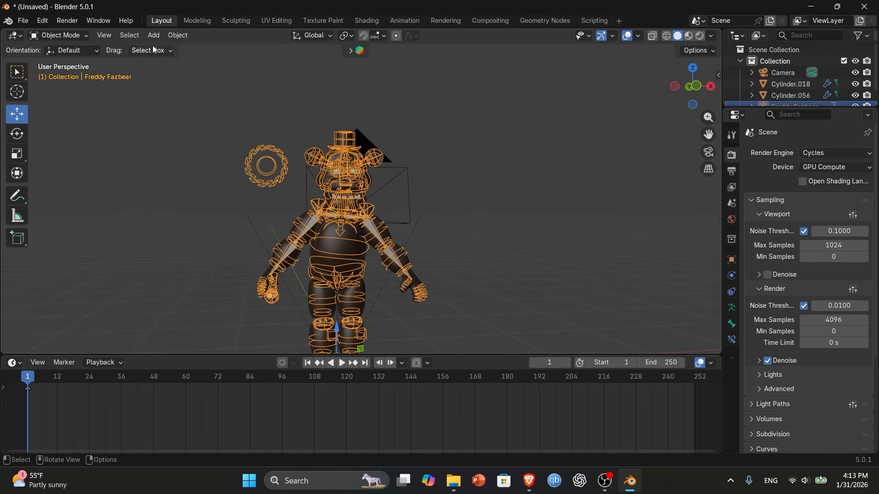
Add an area light, switch the viewport to rendered shading, and raise the light above Freddy's head
left_click(154, 35)
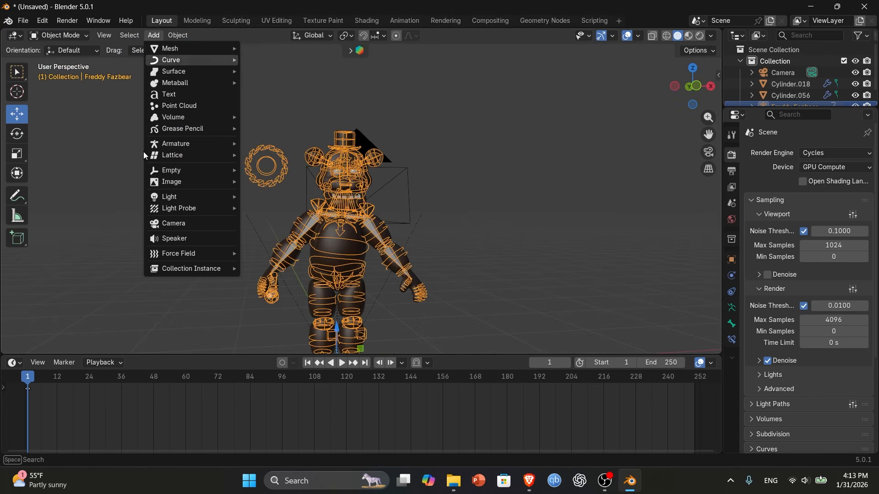
mouse_move(168, 201)
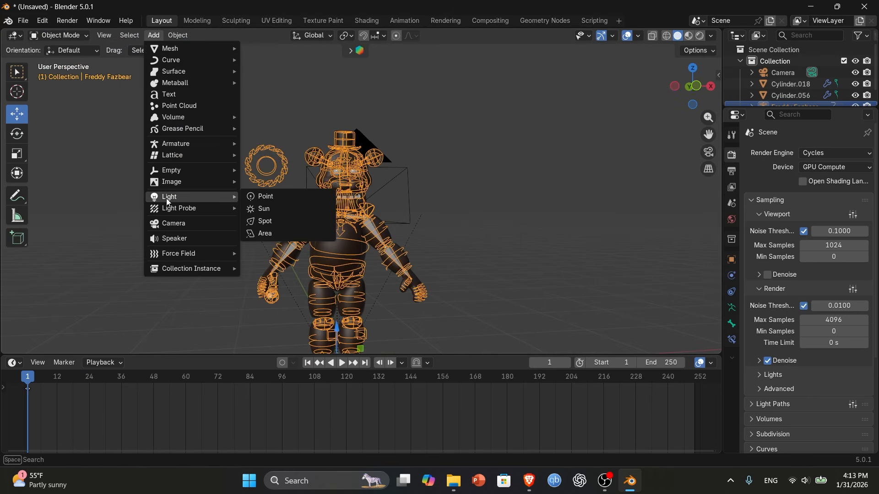
left_click(268, 234)
scroll(404, 255, "down", 3)
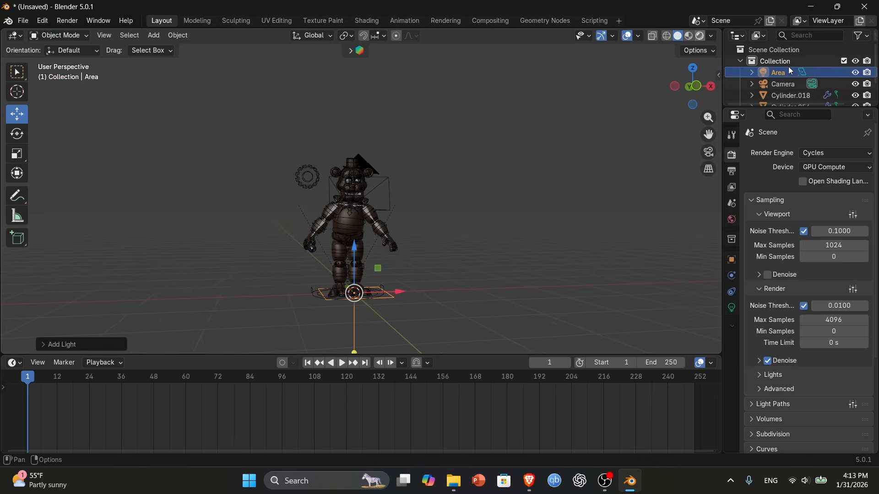
left_click(701, 35)
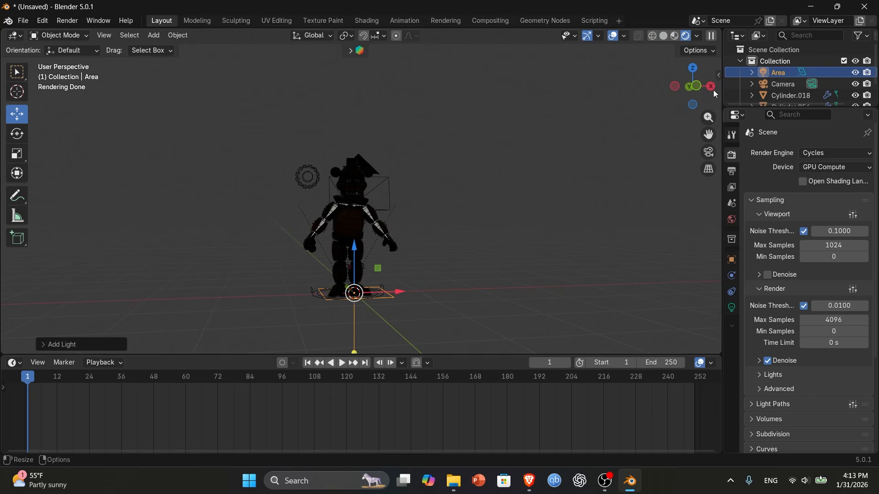
left_click_drag(356, 248, 377, 101)
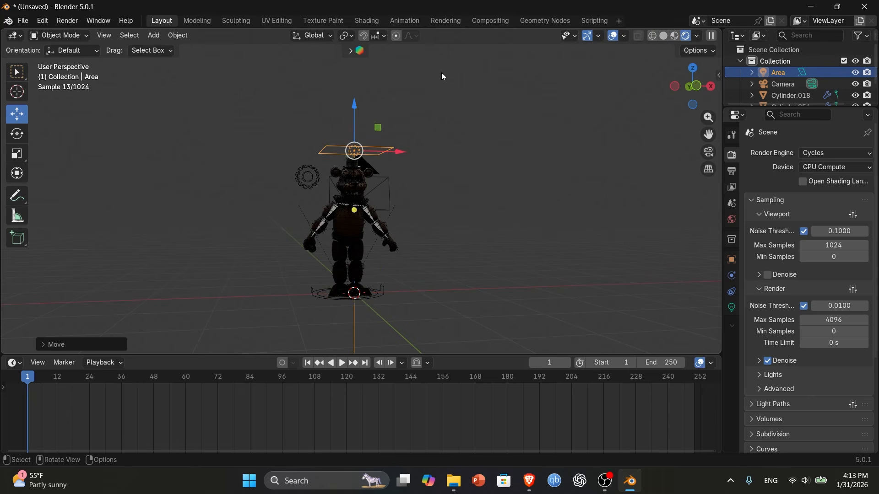
Darken the world background color to black
left_click(732, 307)
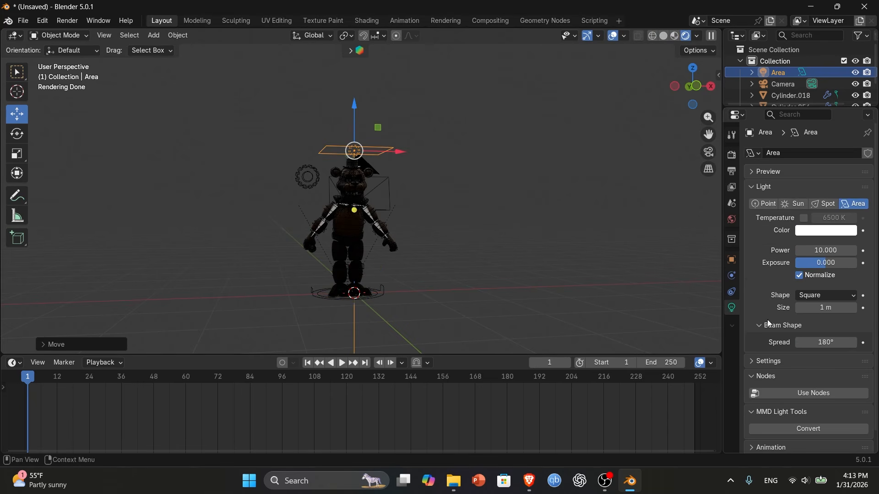
left_click(732, 220)
left_click(839, 224)
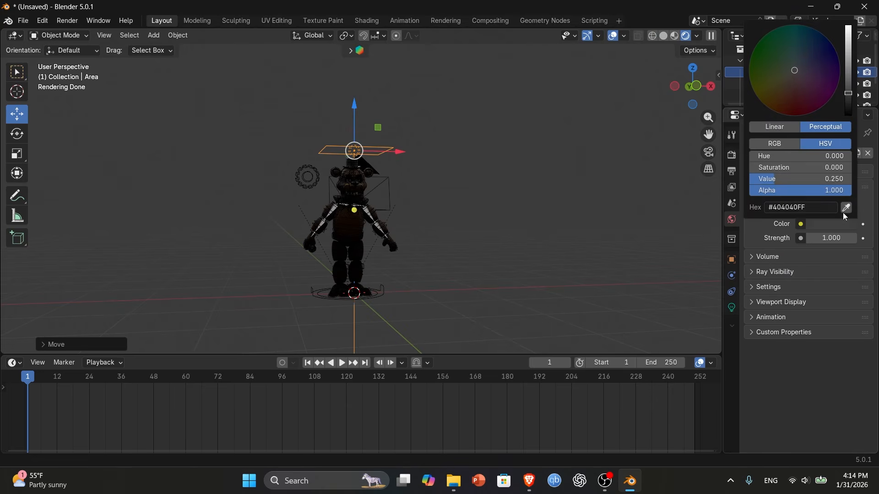
left_click_drag(850, 96, 850, 120)
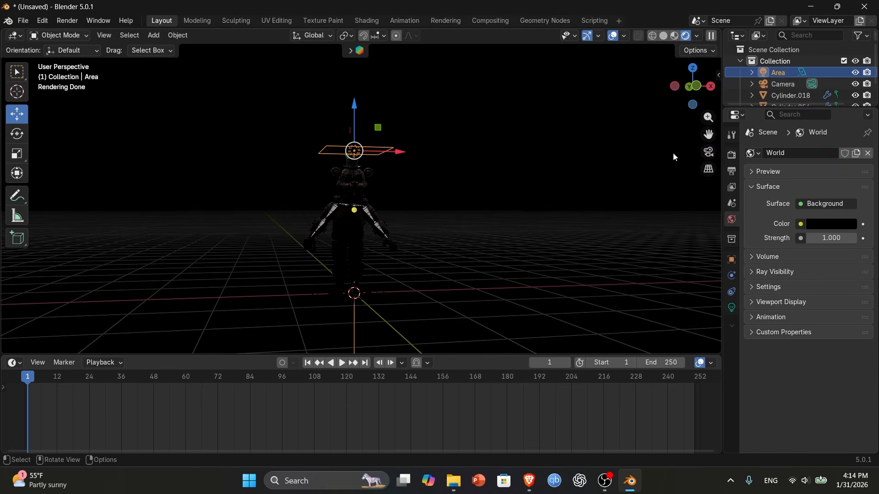
Shrink the area light to about 0.911 m and shift it horizontally over Freddy's head, checking the camera view
left_click(708, 151)
scroll(377, 194, "down", 3)
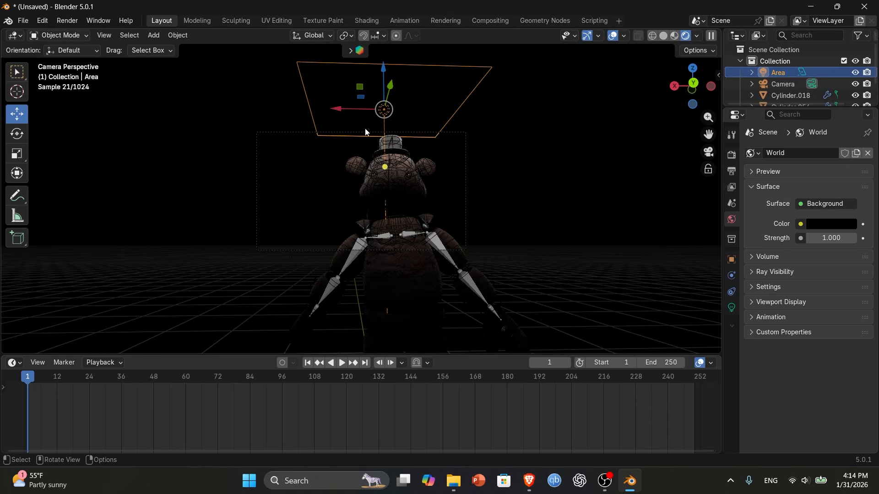
left_click_drag(311, 106, 326, 118)
left_click_drag(689, 94, 762, 105)
scroll(407, 103, "down", 4)
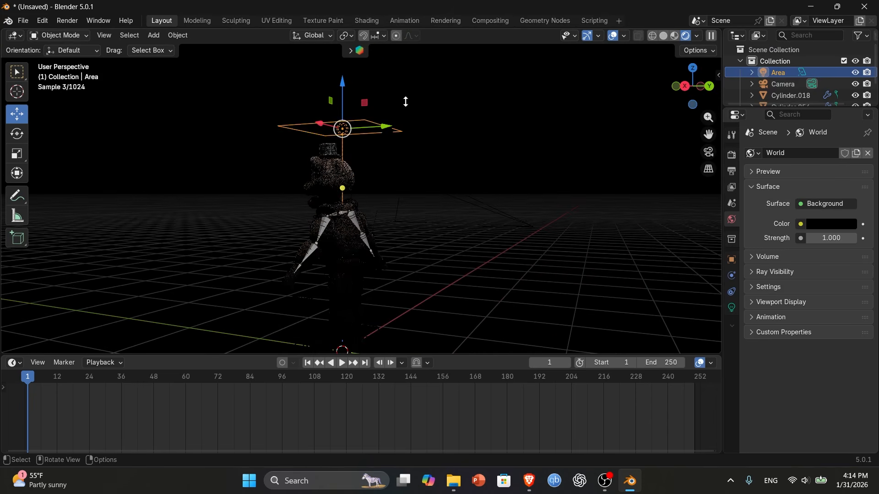
left_click_drag(373, 127, 361, 128)
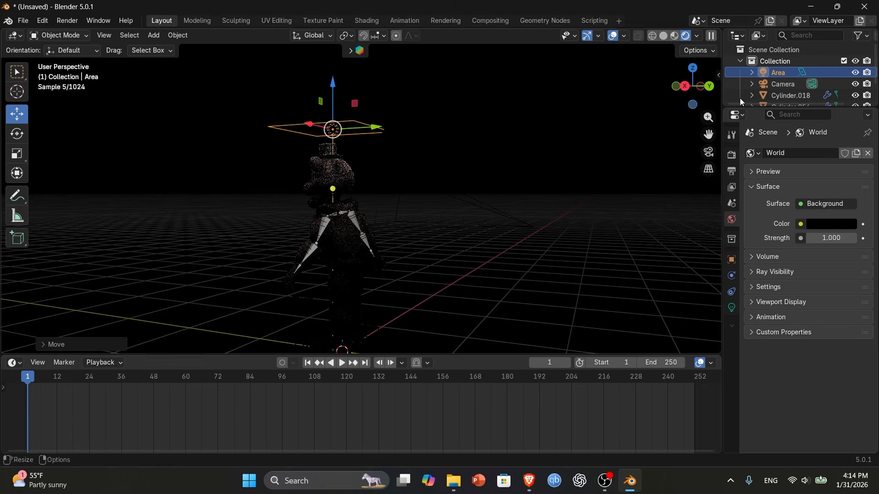
left_click_drag(692, 86, 697, 130)
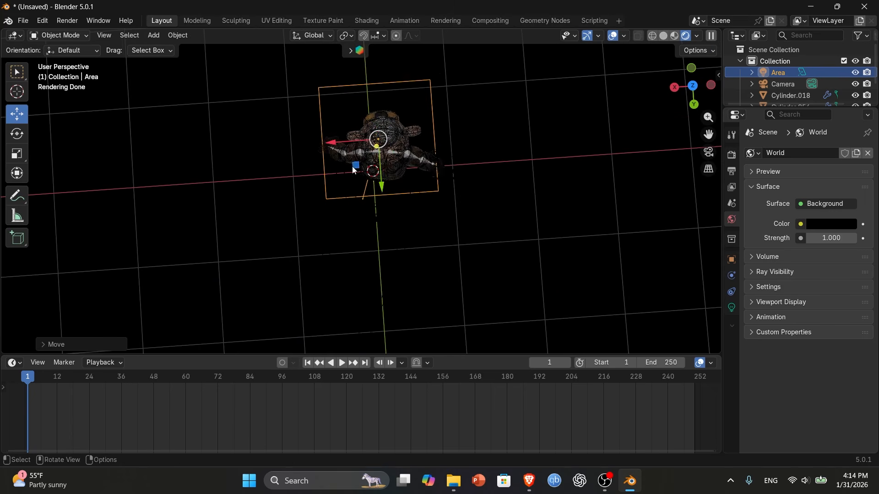
left_click_drag(354, 165, 363, 159)
left_click(706, 152)
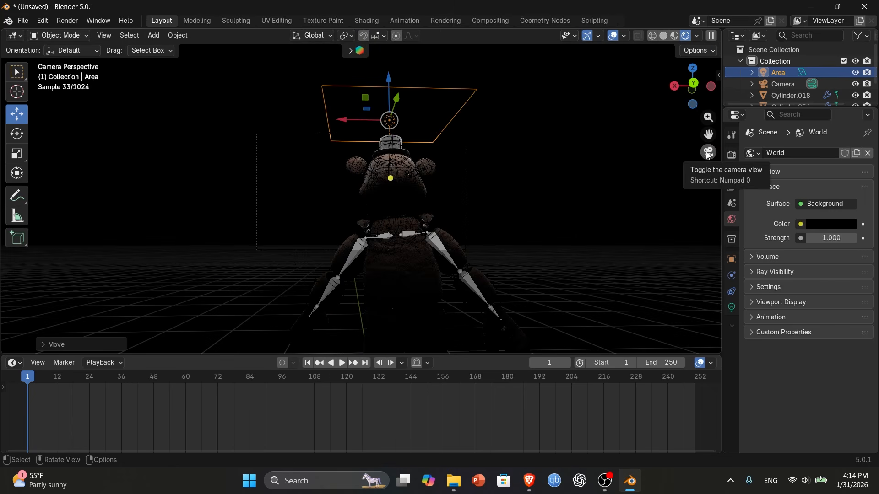
Move the area light to one side of Freddy, aim it diagonally at his upper body, and shift it along Y
left_click_drag(354, 120, 468, 122)
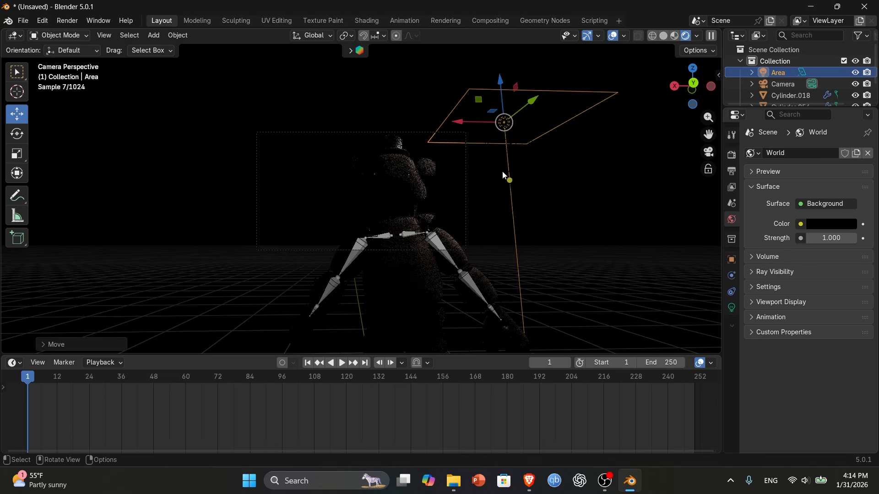
left_click_drag(505, 177, 410, 214)
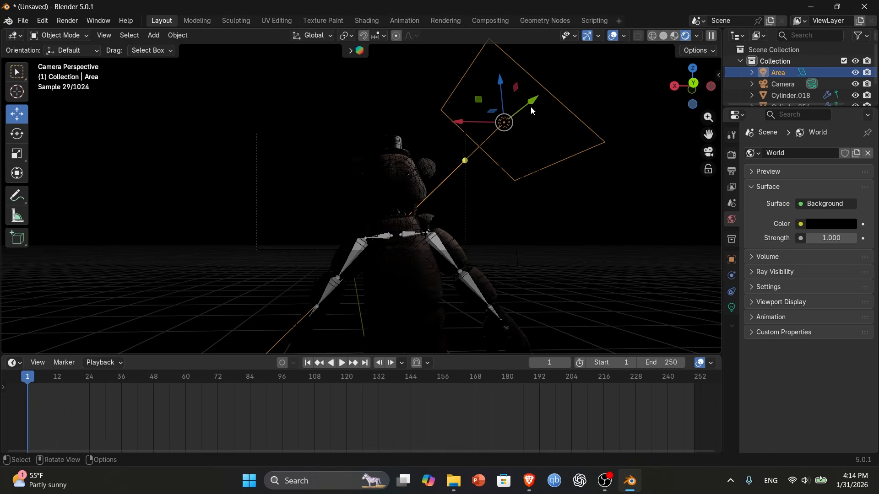
left_click_drag(531, 110, 545, 99)
Enable color temperature on the area light and set it to about 3076 K
left_click(732, 308)
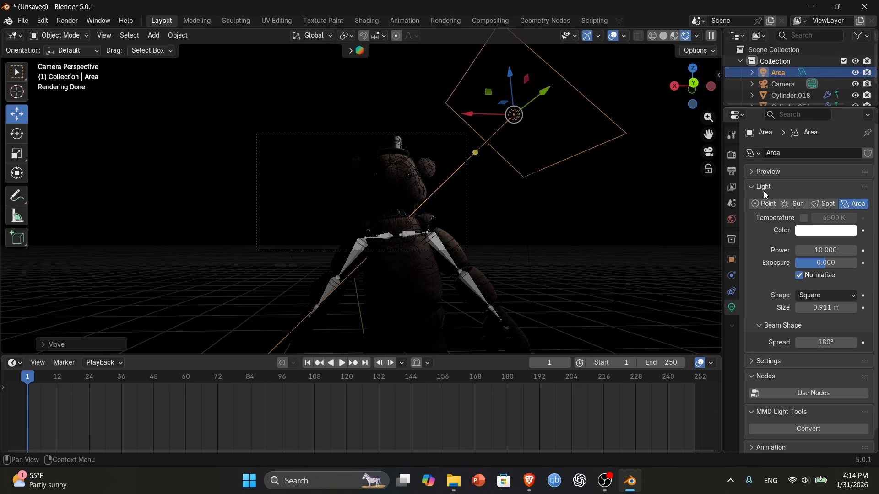
left_click(803, 218)
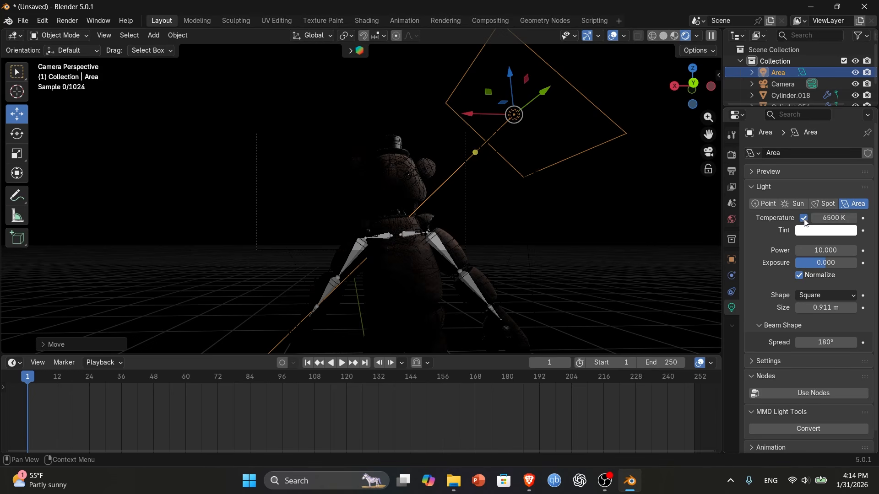
left_click_drag(833, 218, 833, 217)
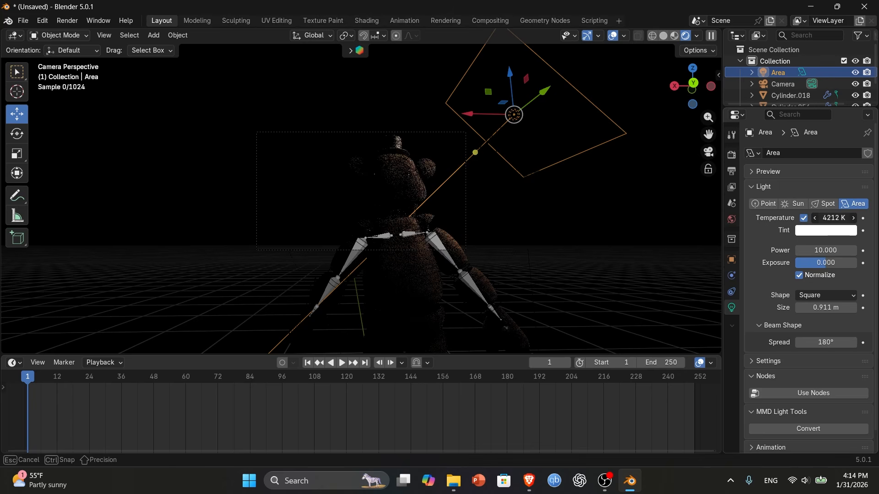
mouse_move(833, 218)
left_mouse_down()
mouse_move(846, 218)
mouse_move(816, 218)
left_mouse_up()
Raise the area light's power to 26, keeping its exposure at 0
scroll(449, 221, "up", 7)
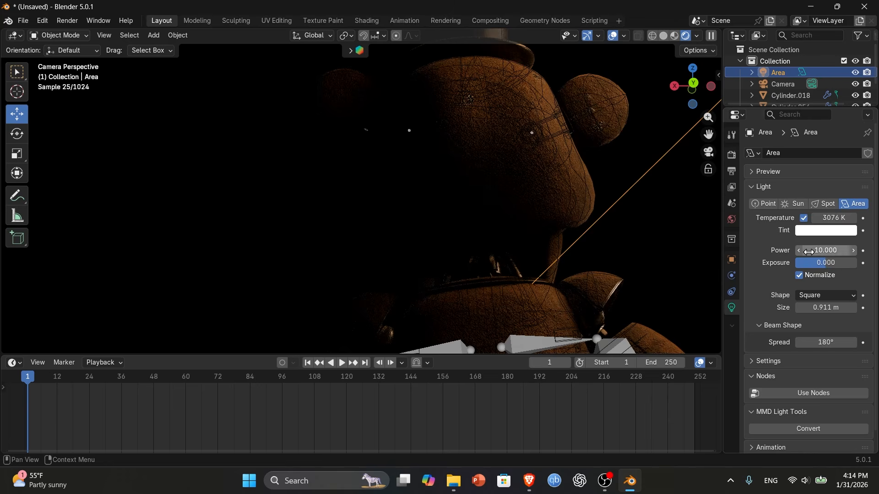
left_click_drag(826, 251, 837, 250)
scroll(605, 263, "down", 3)
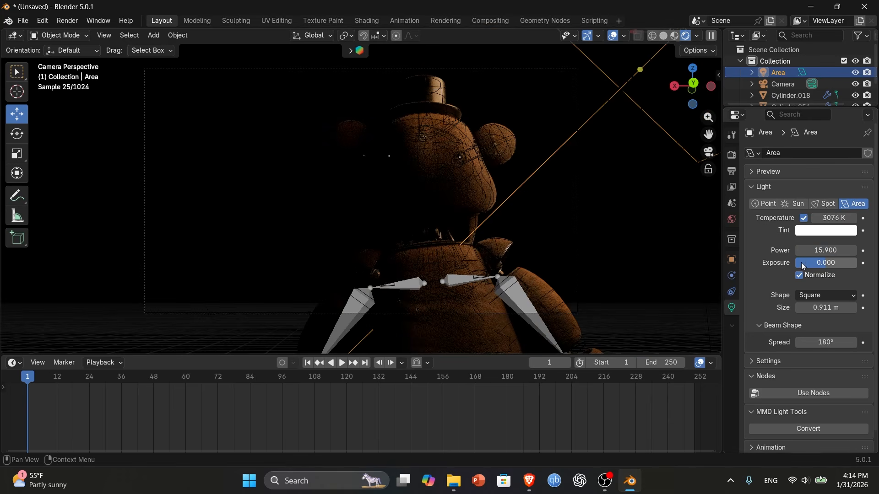
left_click_drag(822, 264, 843, 250)
key("ctrl+z")
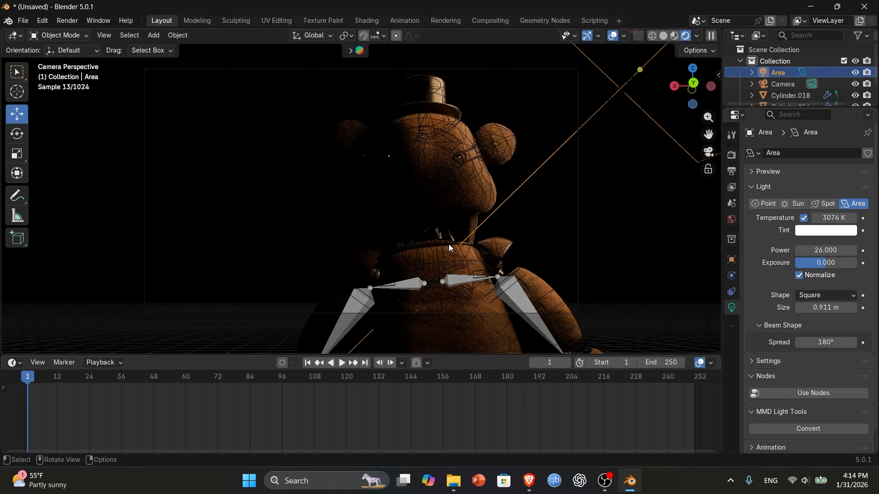
Duplicate the area light, move the copy to Freddy's opposite side, and aim it at him
scroll(448, 244, "down", 2)
scroll(765, 312, "down", 1)
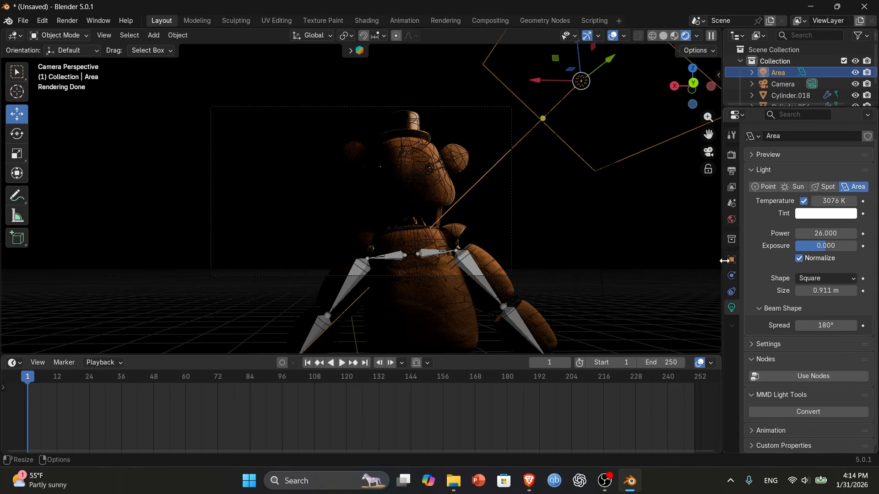
scroll(782, 289, "up", 1)
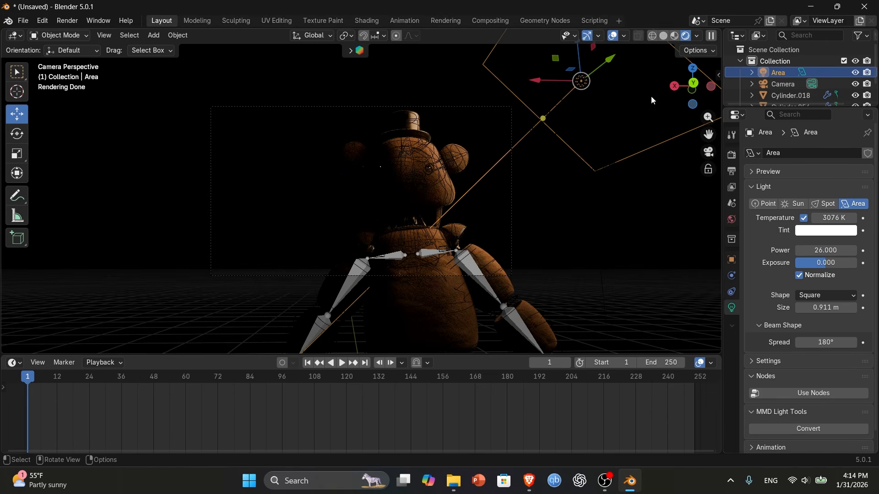
key("ctrl+c")
key("ctrl+v")
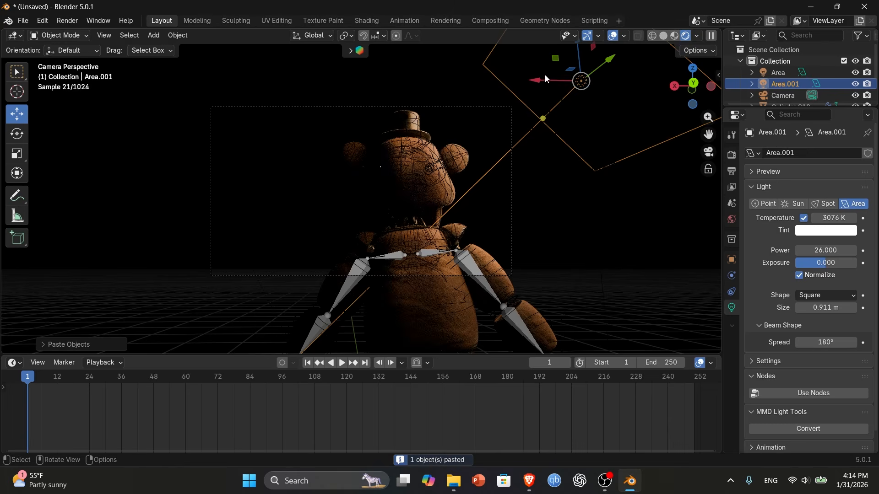
key("g")
left_click(156, 120)
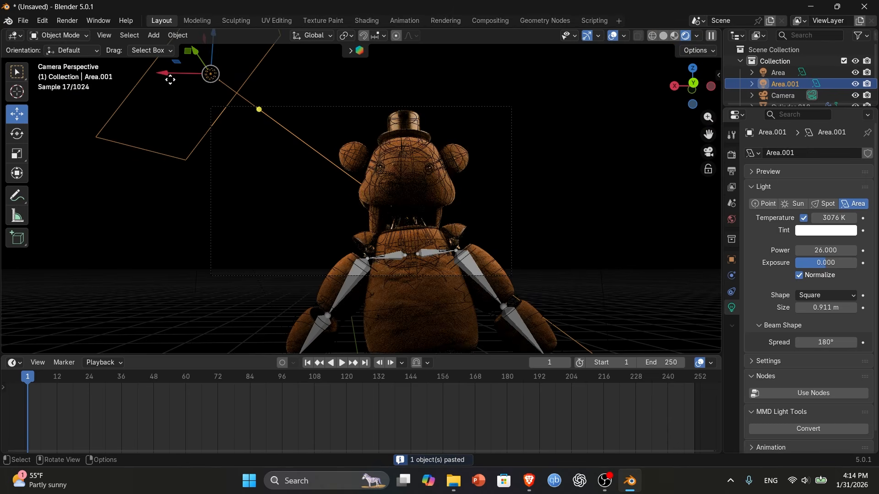
left_click_drag(165, 74, 713, 343)
Reposition the duplicated area light in the perspective view and check the result through the camera
left_click_drag(687, 86, 715, 112)
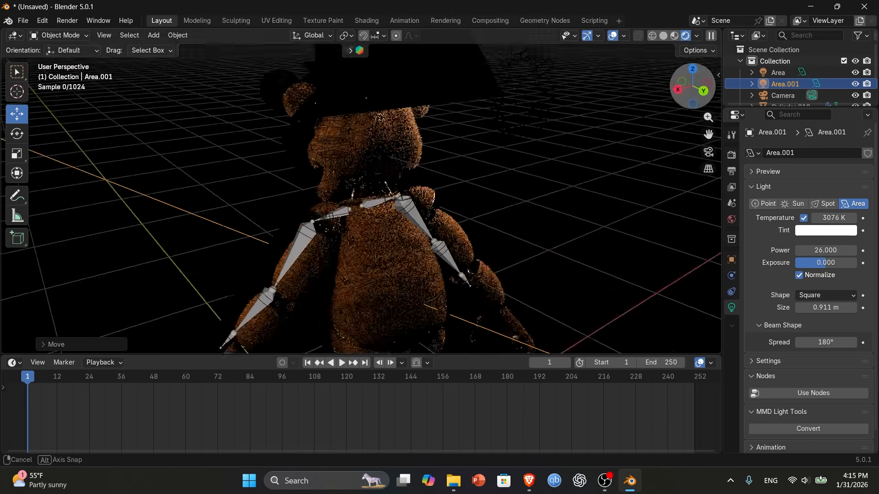
scroll(353, 216, "down", 4)
scroll(352, 219, "down", 3)
left_click_drag(234, 167, 456, 287)
left_click_drag(364, 233, 353, 190)
left_click(709, 152)
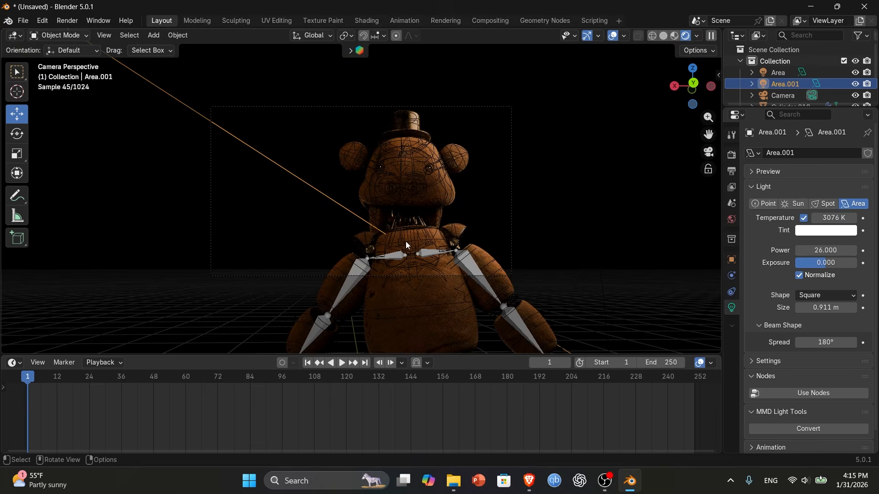
Lower the duplicated area light's power to 11.6 and check Freddy's lighting in the camera view
scroll(370, 237, "up", 5)
mouse_move(827, 250)
left_mouse_down()
mouse_move(806, 250)
mouse_move(821, 250)
left_mouse_up()
scroll(611, 241, "down", 4)
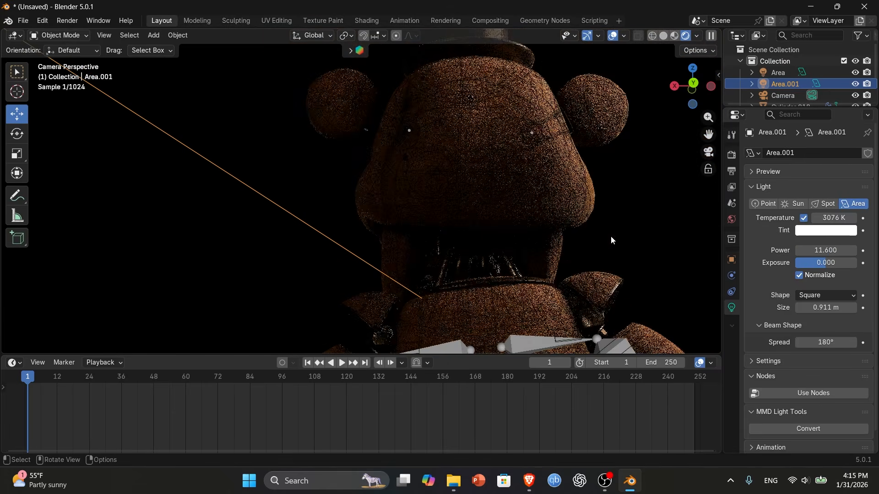
scroll(610, 237, "down", 6)
scroll(716, 136, "up", 2)
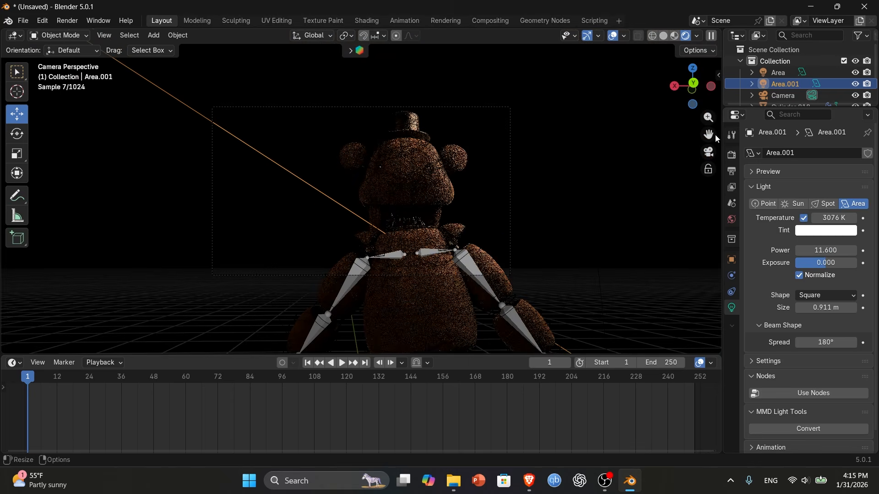
Duplicate the selected area light and move the copy across the scene to the opposite side of Freddy
left_click_drag(678, 90, 295, 181)
scroll(296, 182, "down", 5)
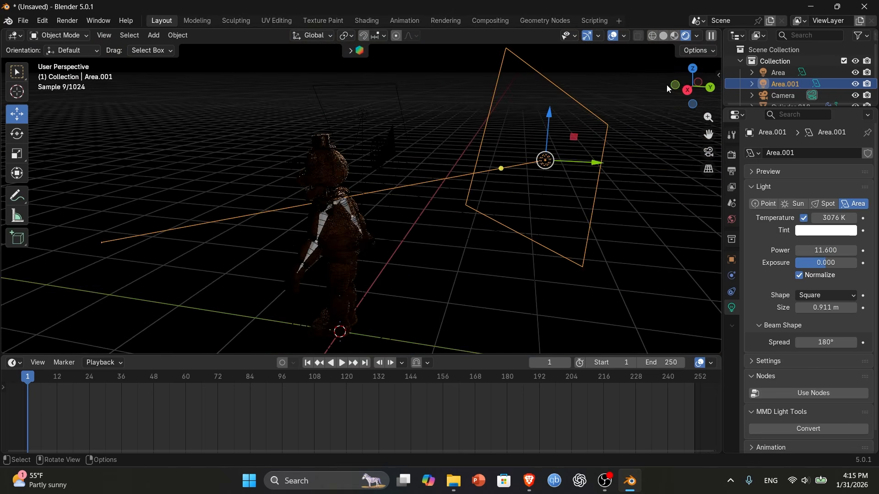
left_click_drag(667, 84, 388, 157)
key("ctrl+v")
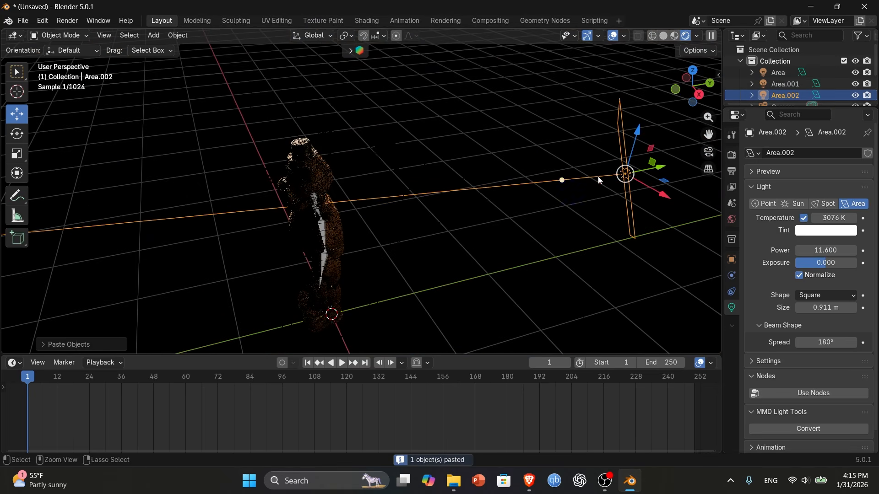
left_click_drag(665, 181, 92, 201)
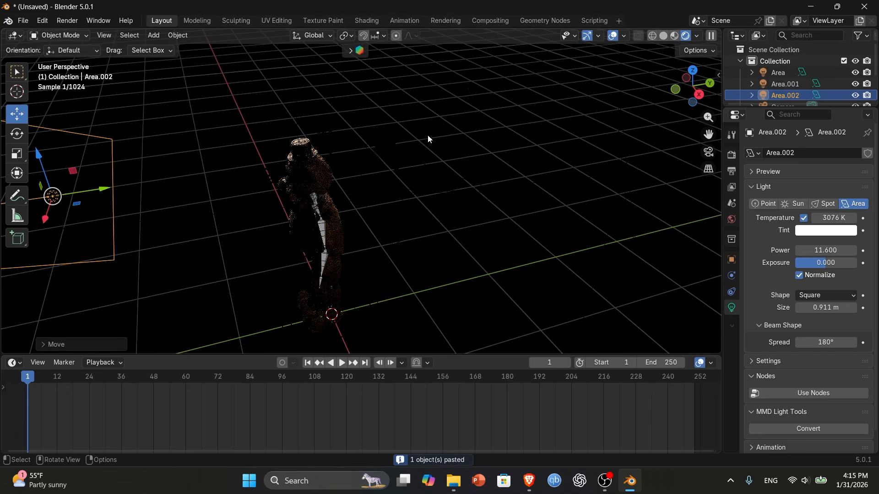
Enlarge the copied area light to 1.55 m, adjust its placement near Freddy, and view it through the camera
left_click_drag(674, 100, 765, 89)
scroll(549, 165, "down", 2)
left_click_drag(398, 190, 355, 182)
left_click_drag(416, 228, 390, 204)
left_click(711, 151)
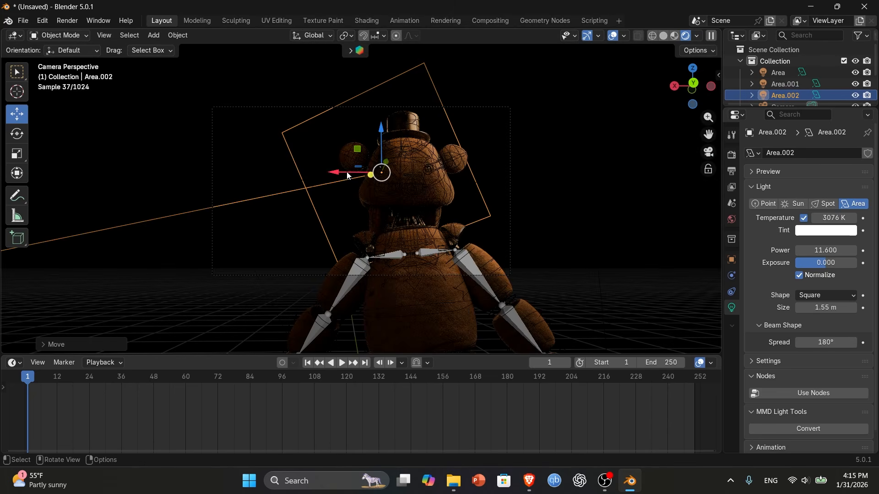
Re-aim the 1.55 m area light and raise its power to 34
left_click_drag(347, 172, 365, 177)
scroll(336, 188, "up", 6)
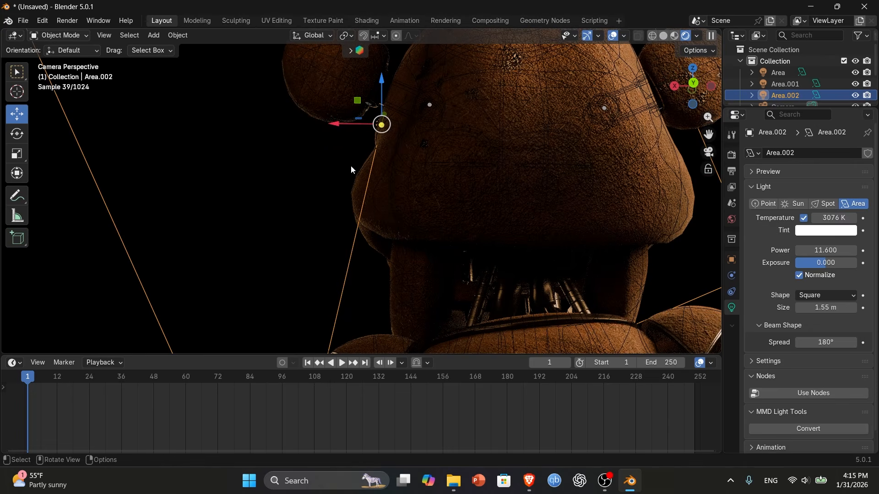
left_click_drag(826, 250, 862, 251)
scroll(330, 252, "down", 5)
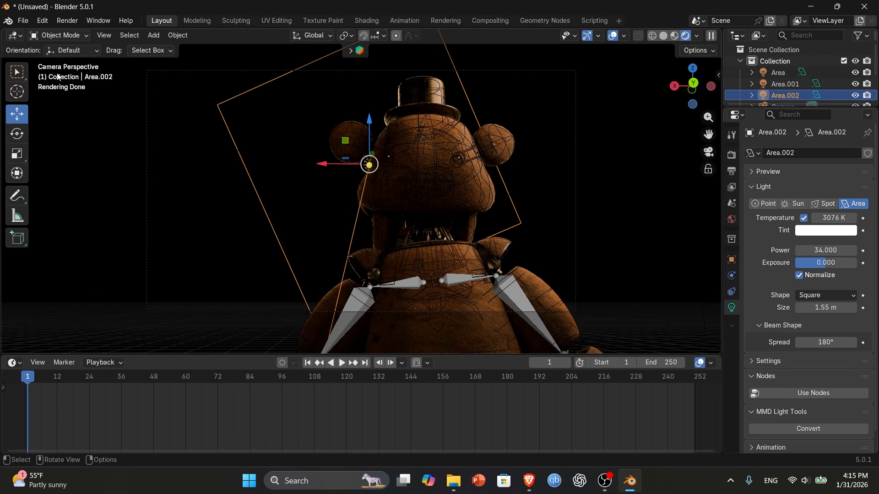
Select the camera and fly it sideways so Freddy sits in the right half of the frame
scroll(783, 94, "down", 2)
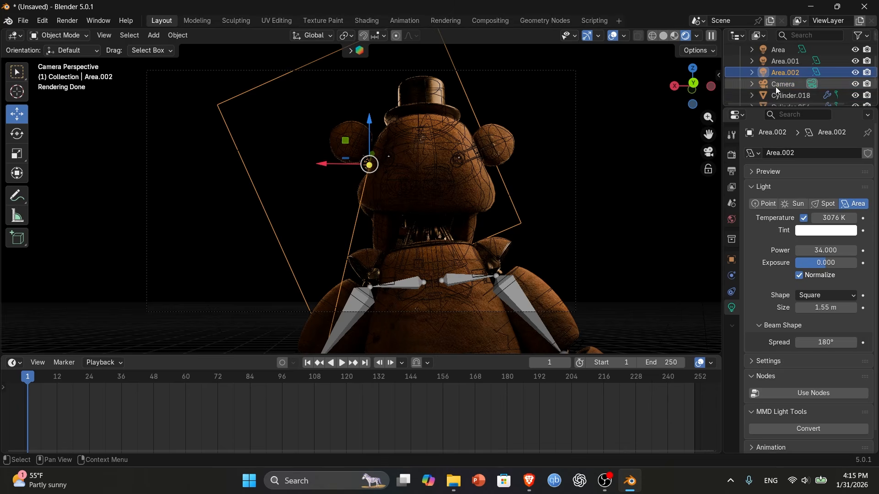
left_click(782, 85)
key("shift+grave")
key("a")
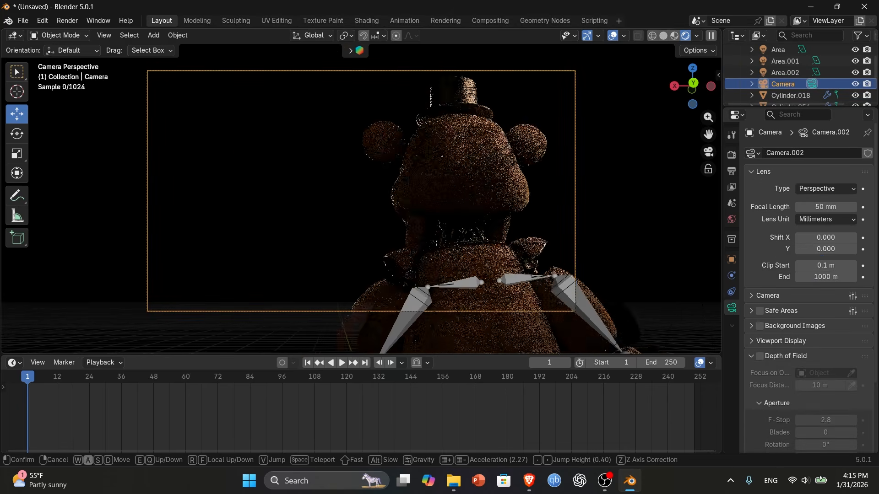
key("d")
left_click(534, 185)
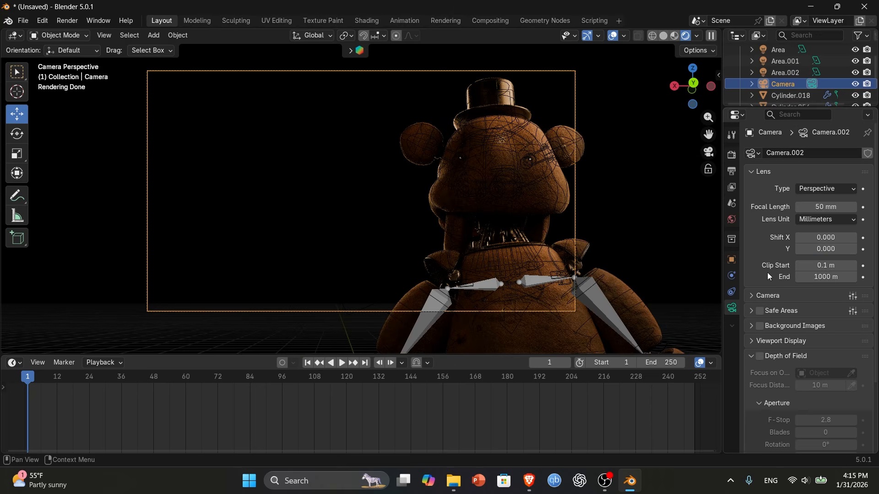
Set the camera's focal length to 25 mm
left_click(822, 207)
type("2")
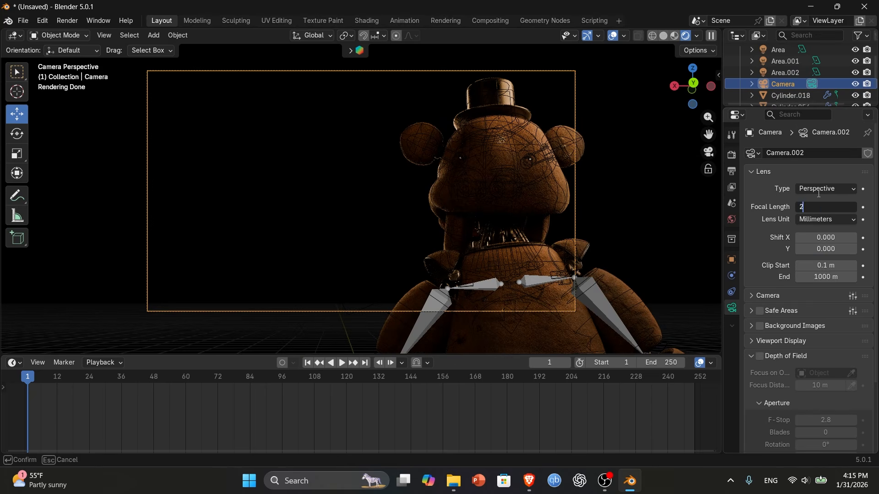
type("5")
key("Return")
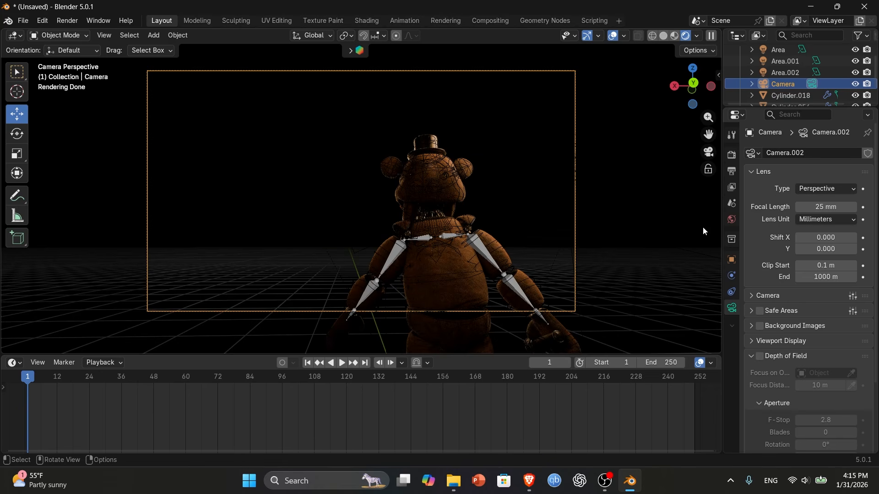
Set the camera's focal length to 60 mm and reframe Freddy inside the right side of the shot
left_click(822, 207)
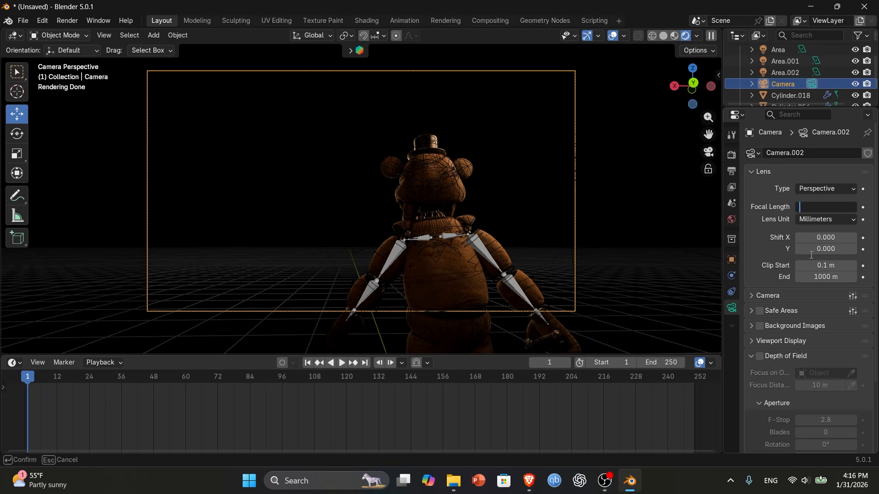
type("60")
key("Return")
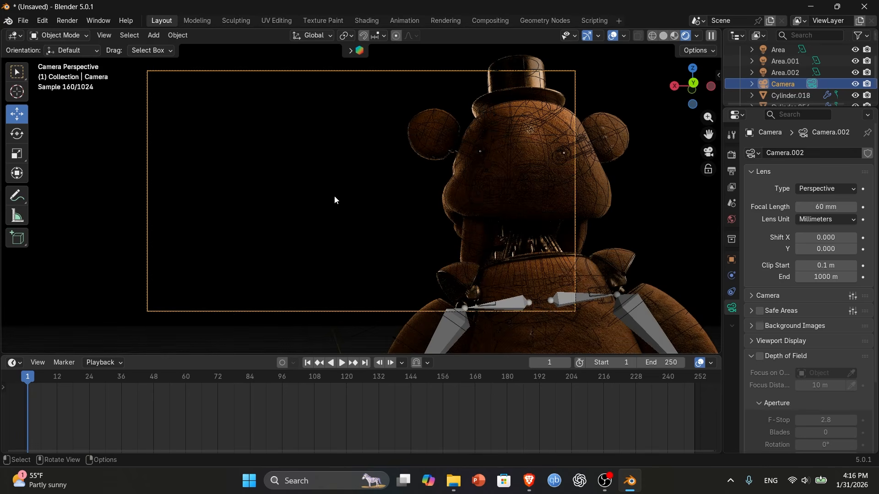
key("shift+grave")
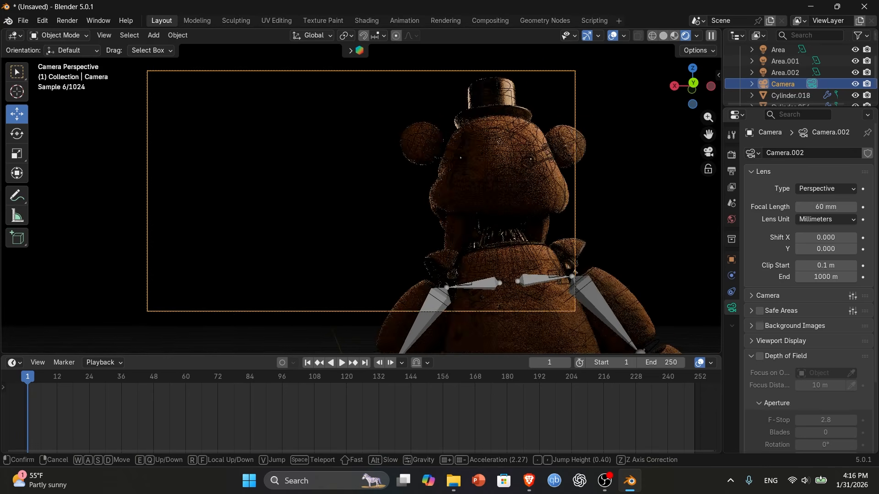
left_click(274, 220)
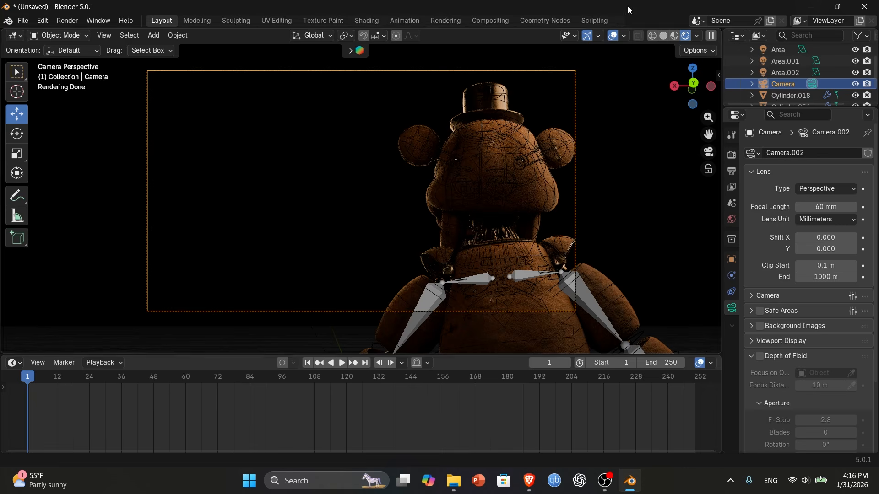
Duplicate the 1.55 m area light, move the copy to Freddy's other side, and set its power to 9.1
left_click_drag(691, 85, 689, 89)
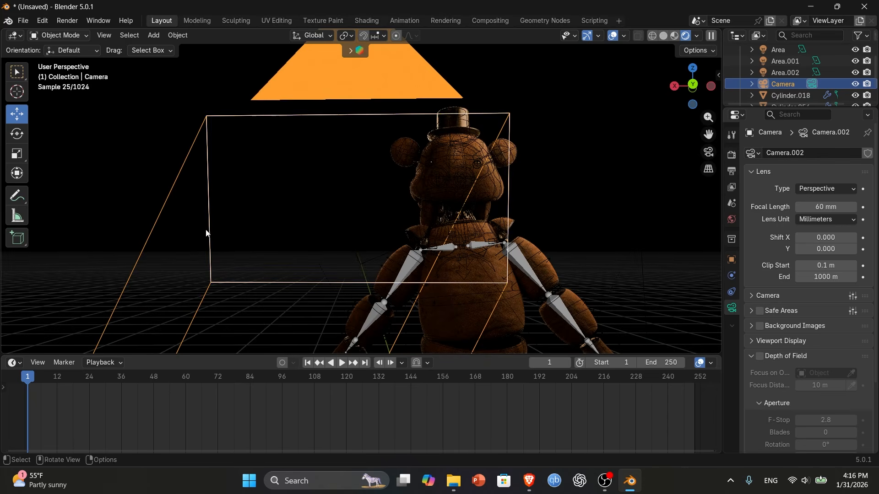
left_click(775, 73)
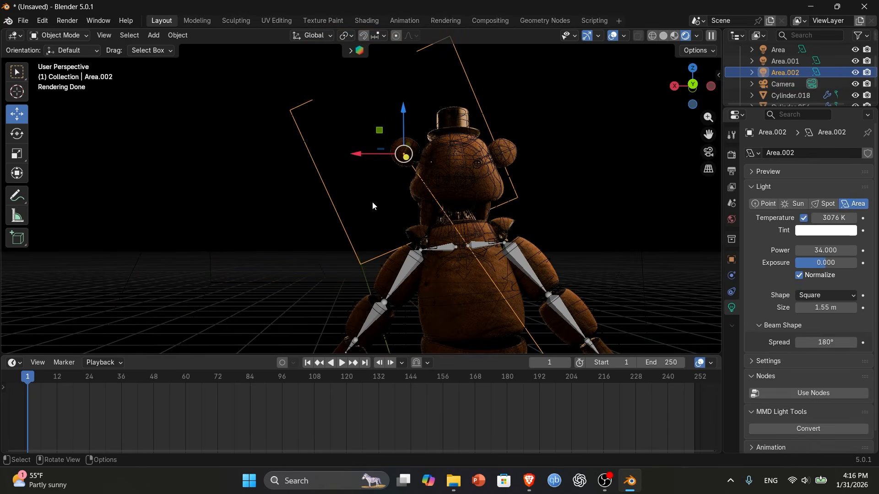
left_click_drag(374, 154, 505, 170)
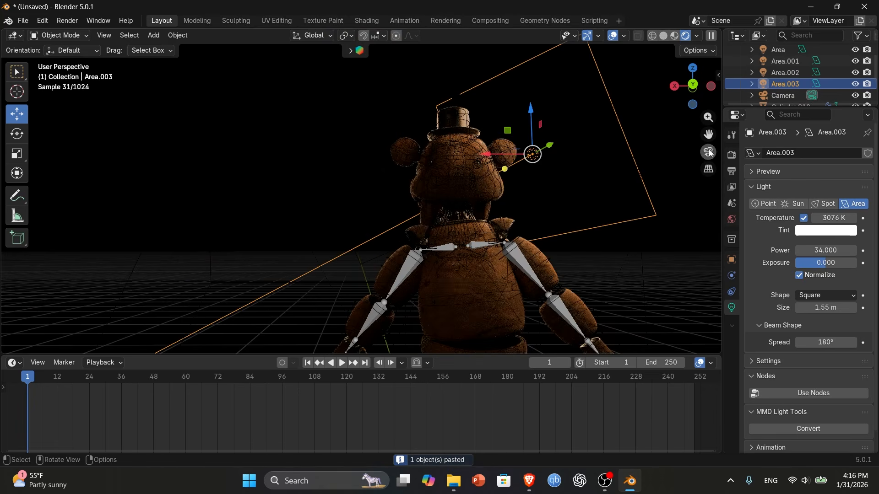
left_click(708, 151)
left_click_drag(807, 250, 757, 250)
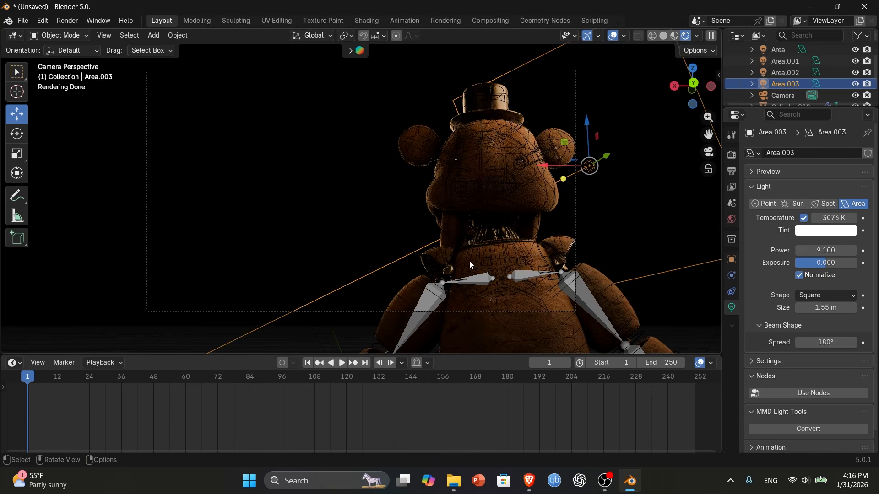
Add a new area light to the scene
mouse_move(691, 83)
left_mouse_down()
mouse_move(632, 88)
mouse_move(687, 95)
left_mouse_up()
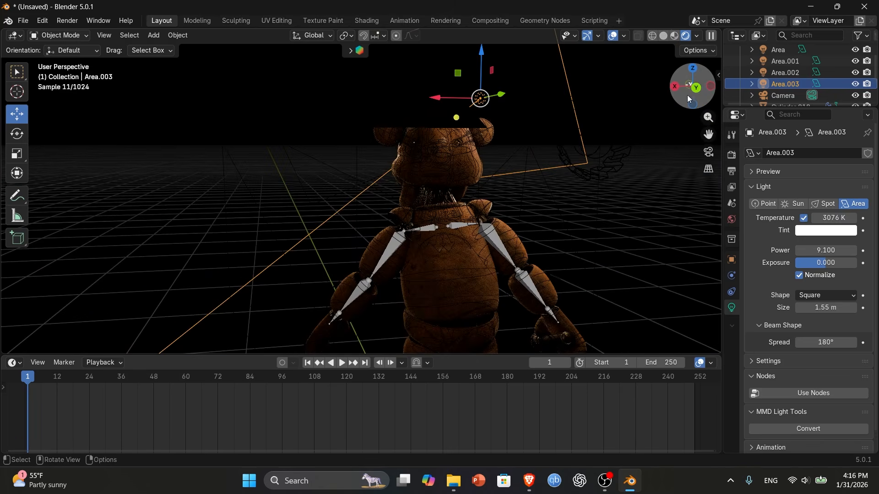
left_click(155, 36)
mouse_move(172, 197)
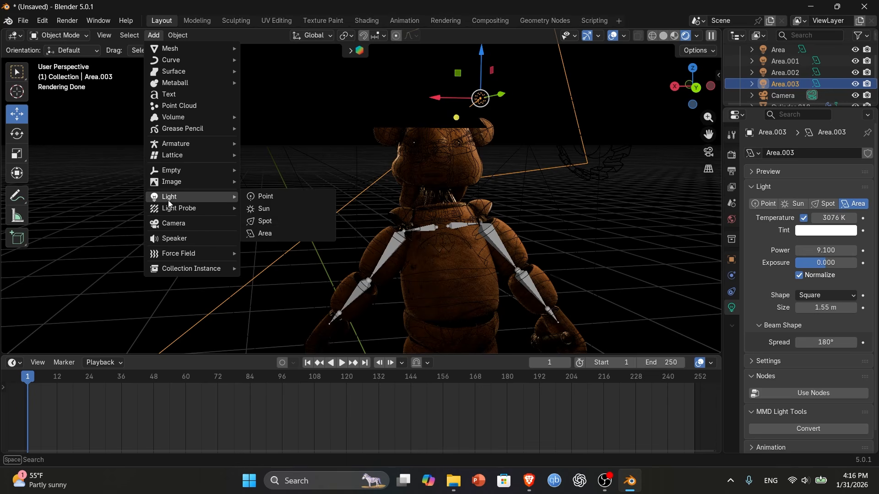
left_click(259, 233)
scroll(356, 286, "down", 3)
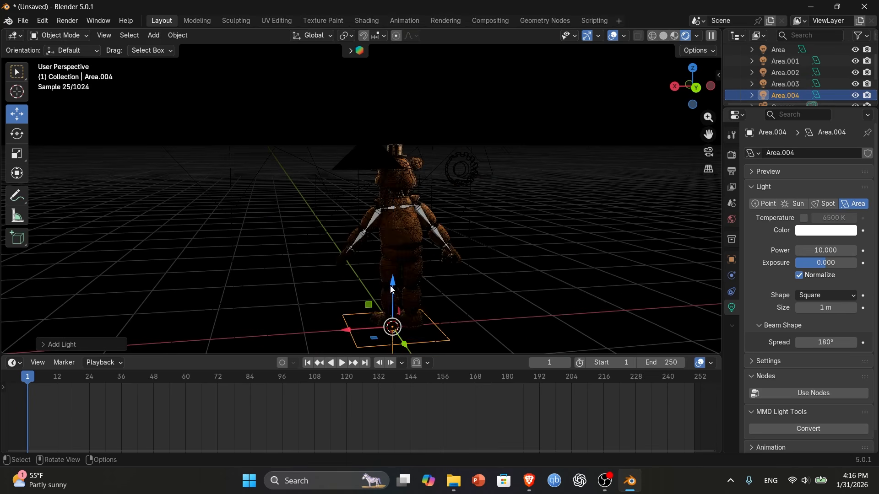
Place the new area light low on the camera side of Freddy's feet and aim it upward at him
left_click_drag(394, 287, 398, 204)
left_click_drag(405, 258, 407, 219)
left_click_drag(398, 278, 292, 285)
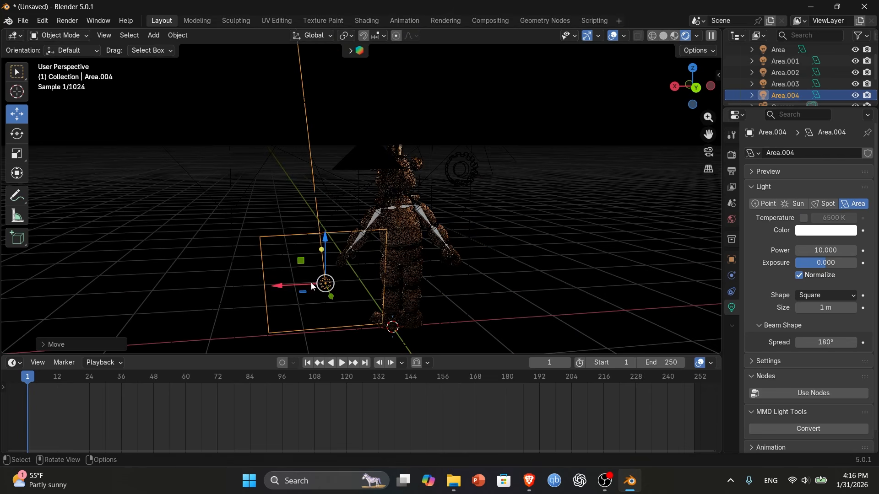
left_click_drag(321, 249, 393, 191)
left_click_drag(686, 92, 714, 121)
left_click_drag(375, 339, 385, 339)
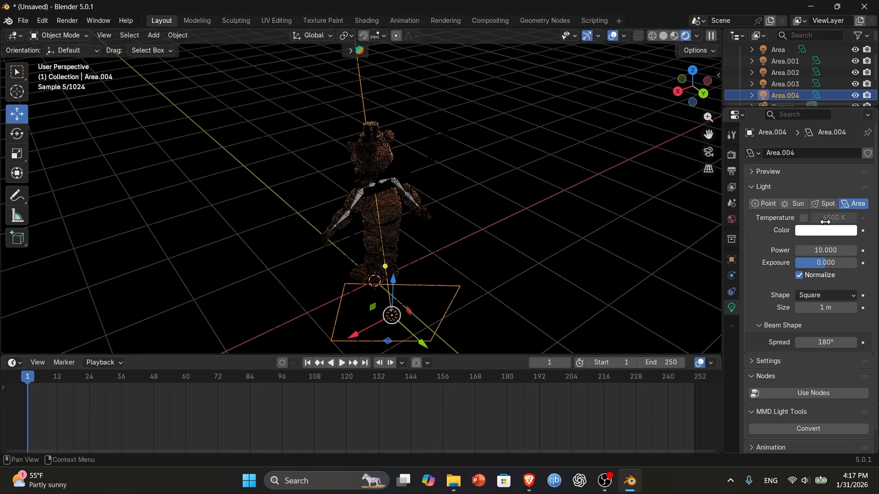
Set the new area light's color to red (#FF000D)
left_click(838, 238)
left_click_drag(795, 114, 798, 134)
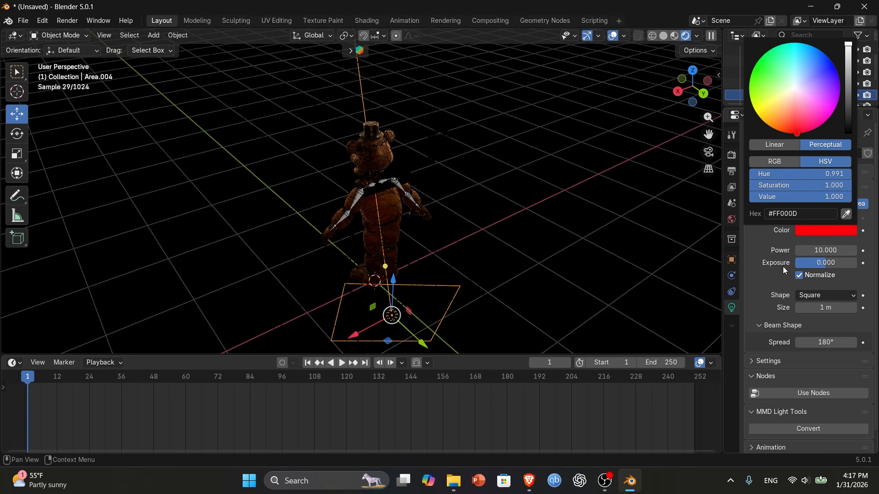
left_click_drag(814, 178, 97, 298)
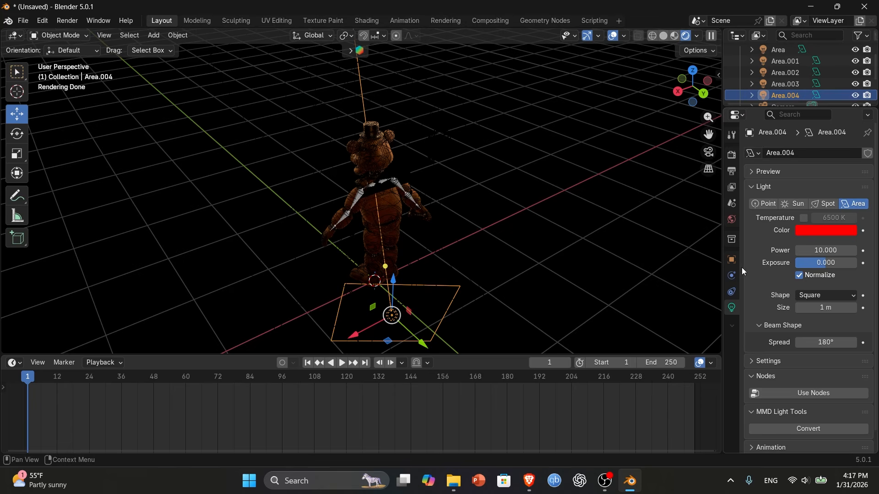
Set the red area light's size to 1.01 m and its power to 9, checking Freddy through the camera
left_click(708, 151)
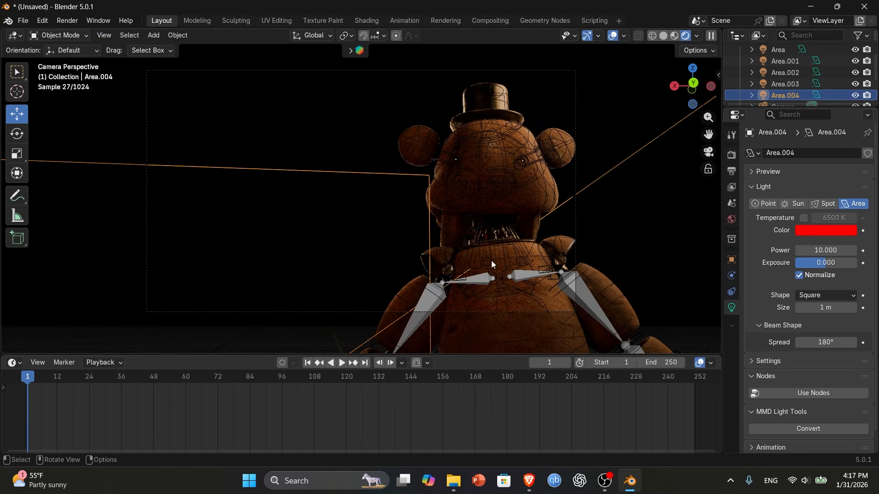
scroll(248, 252, "up", 3)
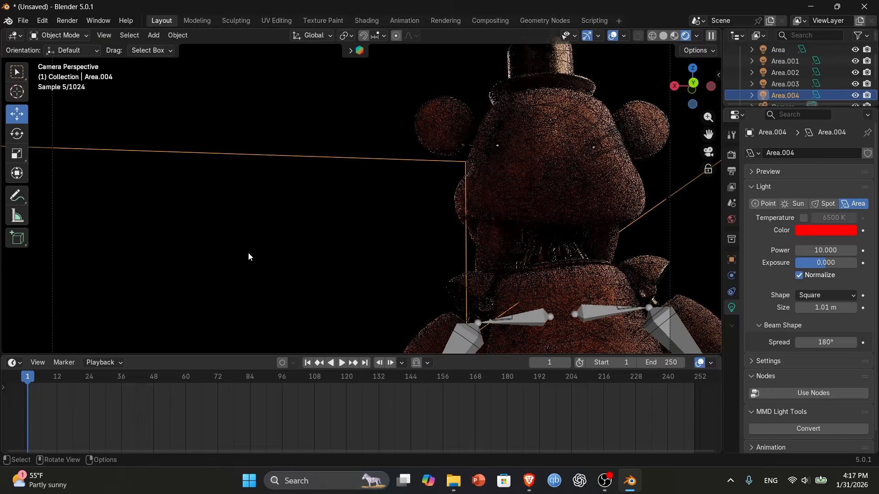
scroll(249, 257, "up", 1)
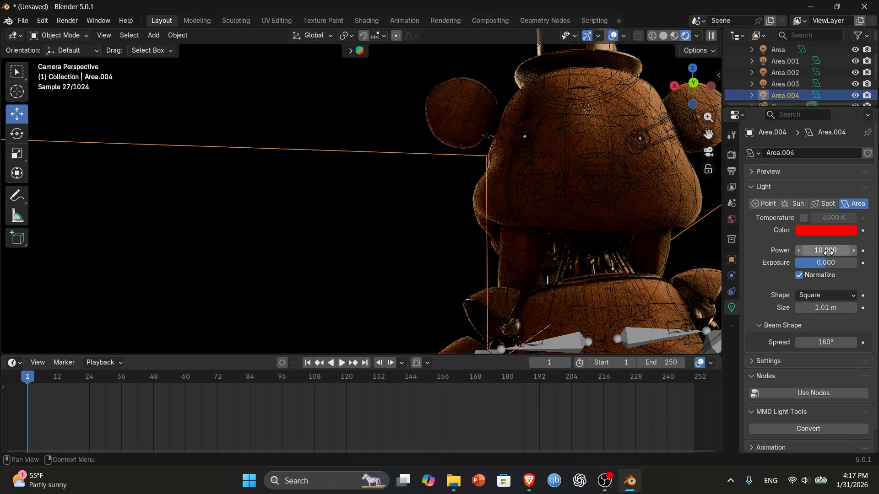
mouse_move(828, 253)
left_mouse_down()
mouse_move(857, 252)
mouse_move(802, 252)
mouse_move(847, 252)
mouse_move(815, 253)
mouse_move(828, 253)
left_mouse_up()
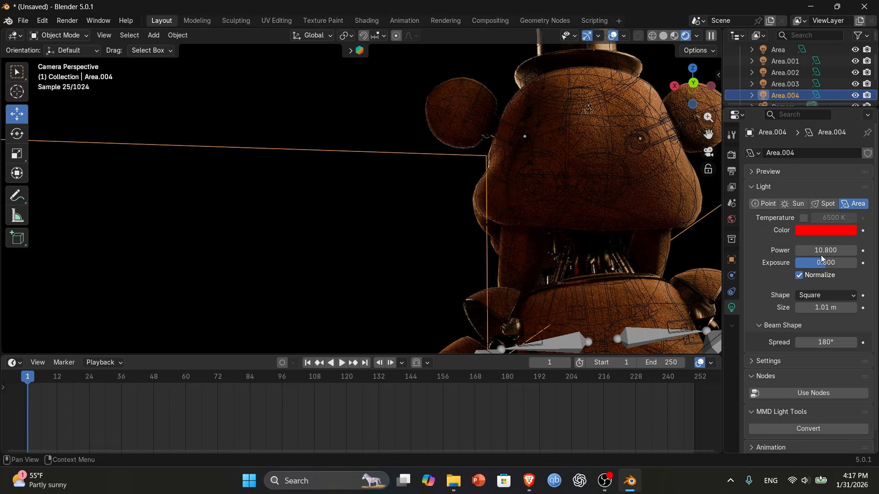
left_click(838, 254)
type("9")
key("Return")
key("Home")
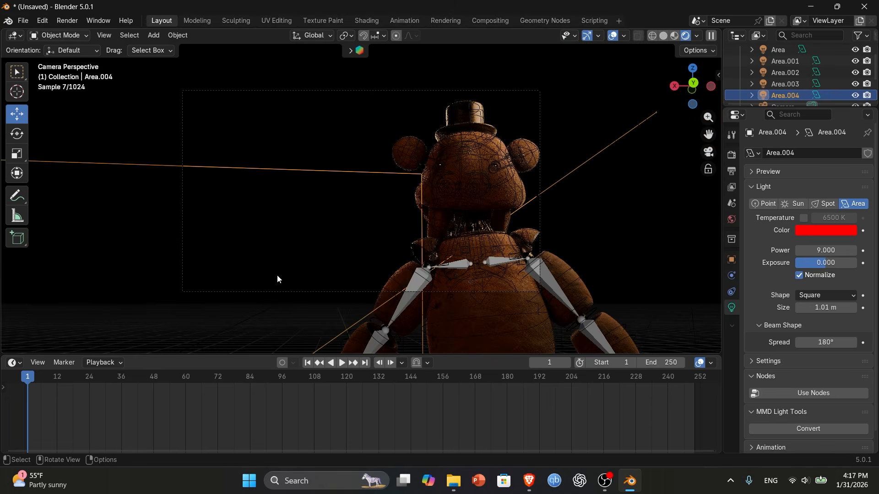
Play the animation briefly in the camera view, and inspect Freddy's lighting at frames 24 and 41
left_click(175, 247)
scroll(307, 286, "down", 2)
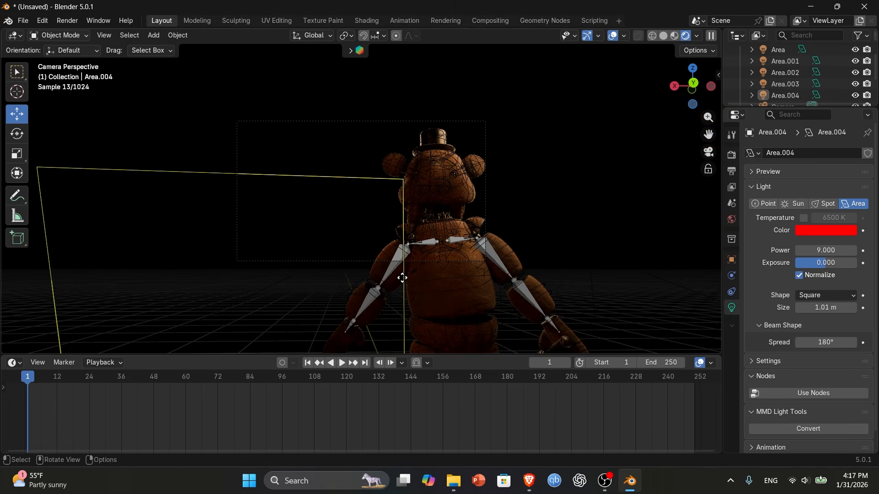
left_click(346, 363)
left_click(347, 362)
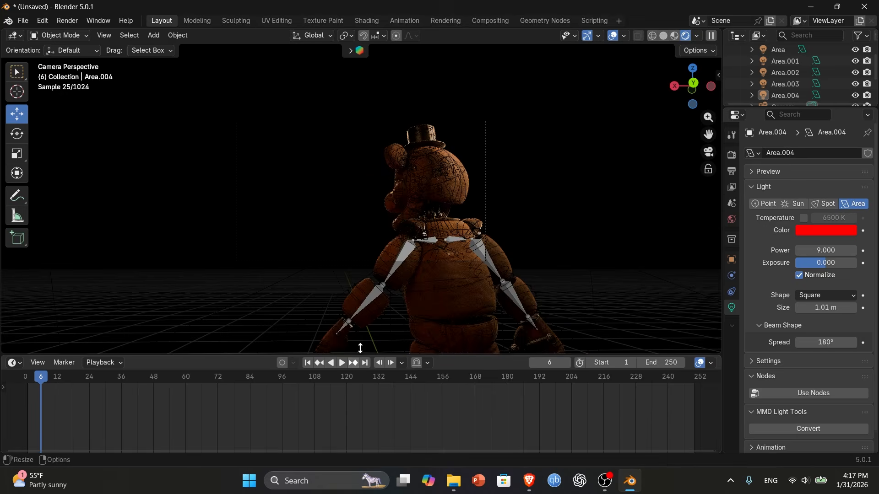
scroll(399, 255, "up", 5)
left_click(90, 380)
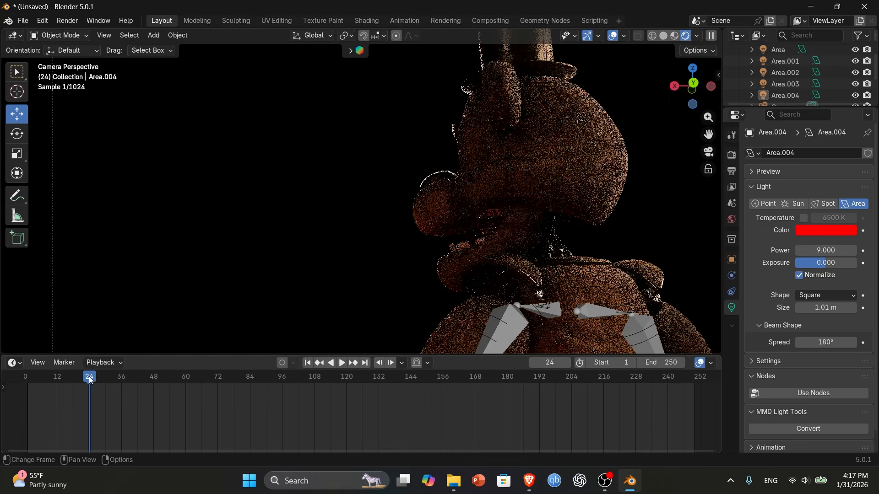
left_click(133, 378)
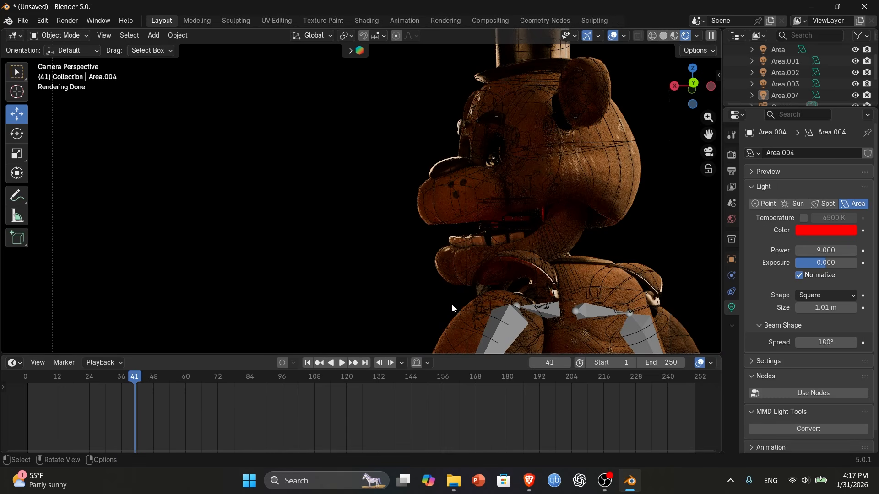
Return the animation to frame 1, leave the camera view and switch the viewport to solid shading
left_click_drag(161, 378, 33, 376)
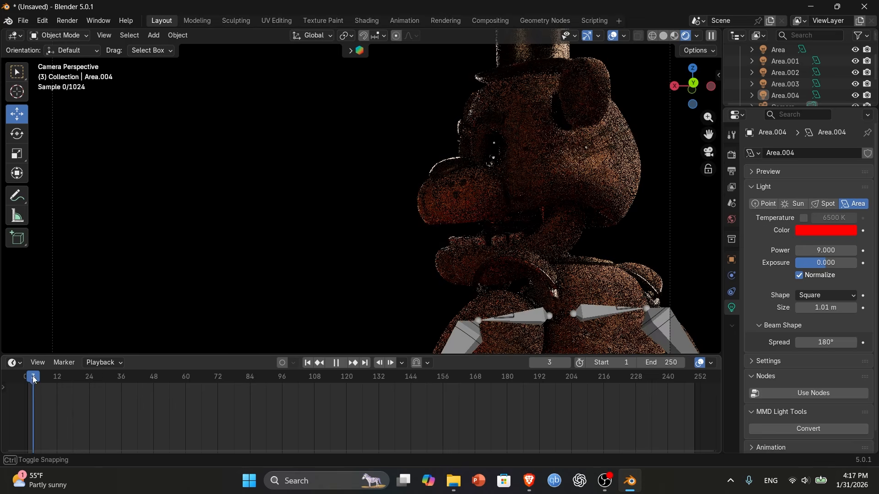
left_click(306, 363)
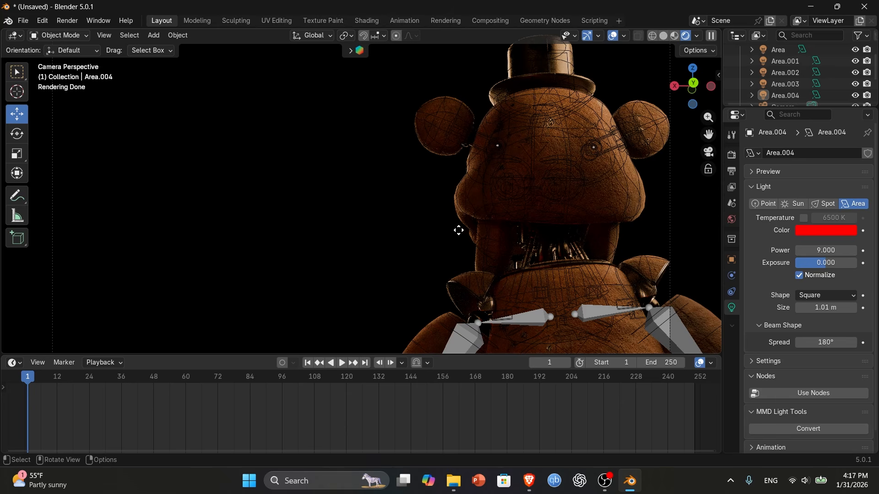
mouse_move(696, 91)
left_mouse_down()
mouse_move(652, 115)
mouse_move(681, 96)
left_mouse_up()
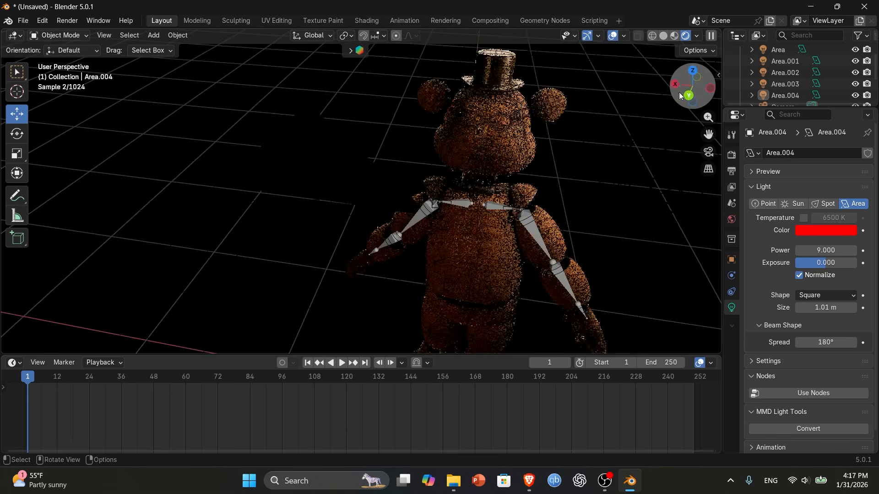
left_click(663, 36)
scroll(771, 67, "up", 2)
Create a new collection in the scene and name it "Cinematic Objects"
right_click(789, 80)
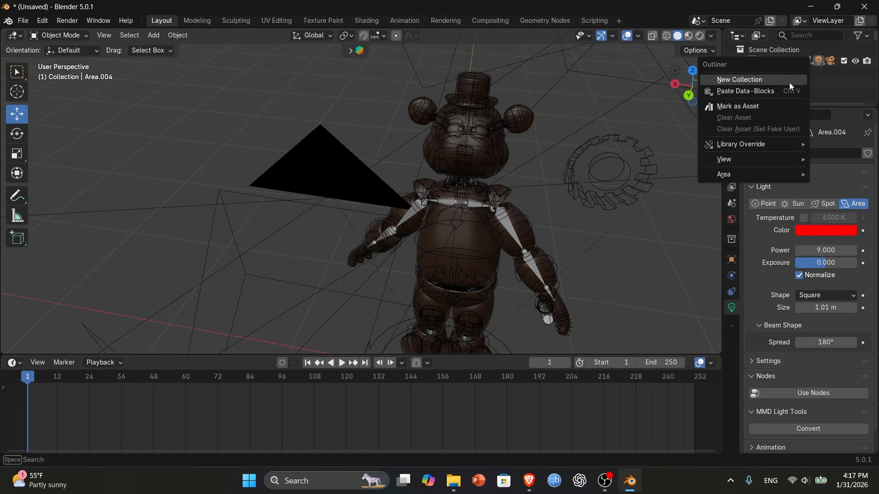
left_click(756, 80)
left_click_drag(786, 108, 781, 237)
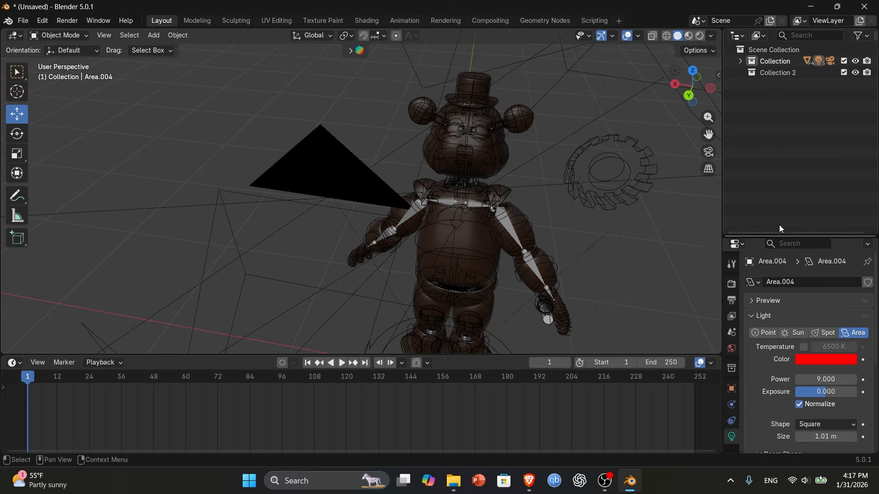
left_click(773, 73)
double_click(775, 74)
key("ctrl+a")
key("BackSpace")
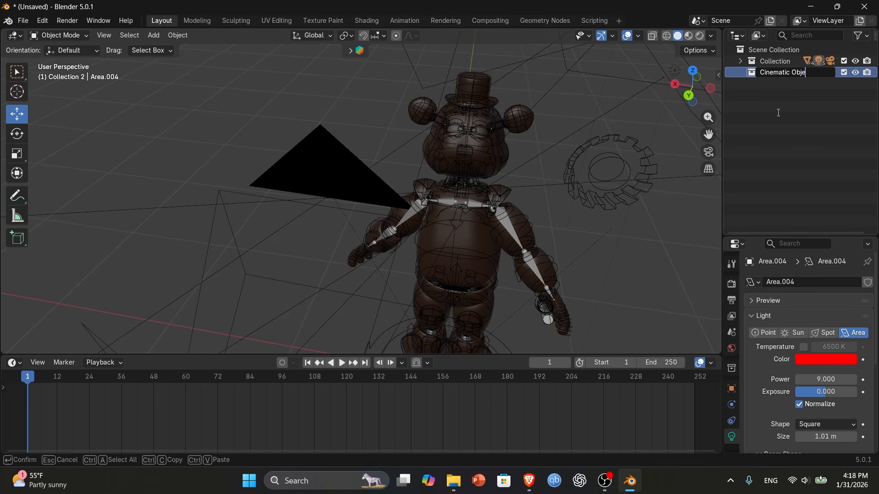
key("Return")
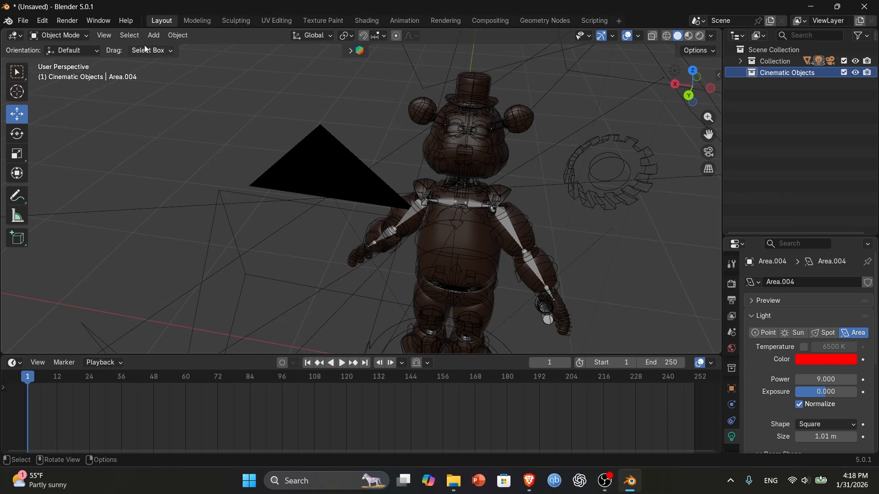
Add a cube to the Cinematic Objects collection and scale it up uniformly to about 3.114
key("shift+a")
mouse_move(193, 47)
left_click(271, 59)
scroll(231, 183, "down", 3)
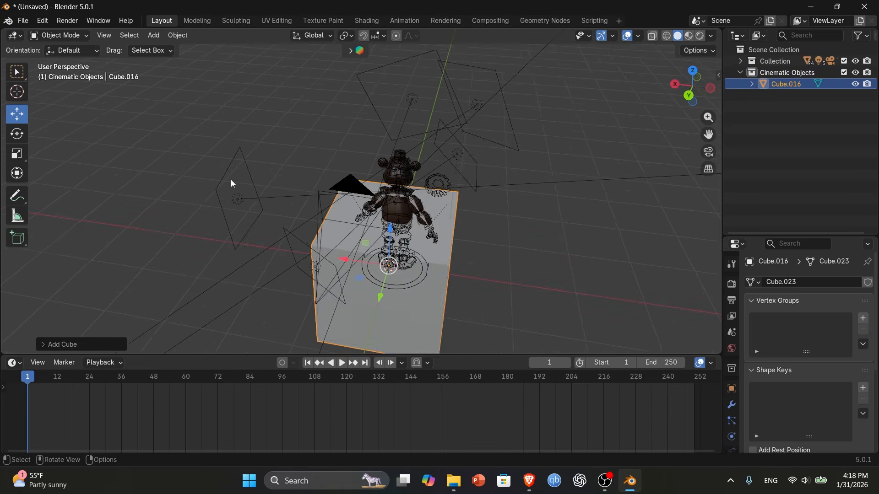
scroll(231, 183, "down", 3)
left_click_drag(687, 96, 667, 71)
left_click(20, 160)
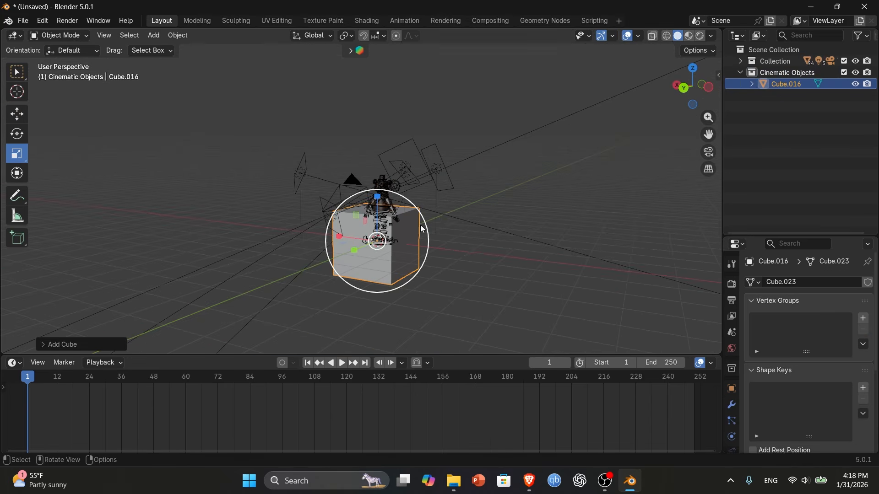
left_click_drag(406, 251, 485, 229)
Raise the cube to about 1.34 m on Z and shift it to about -0.28 m on X so it encloses Freddy
left_click_drag(690, 88, 673, 91)
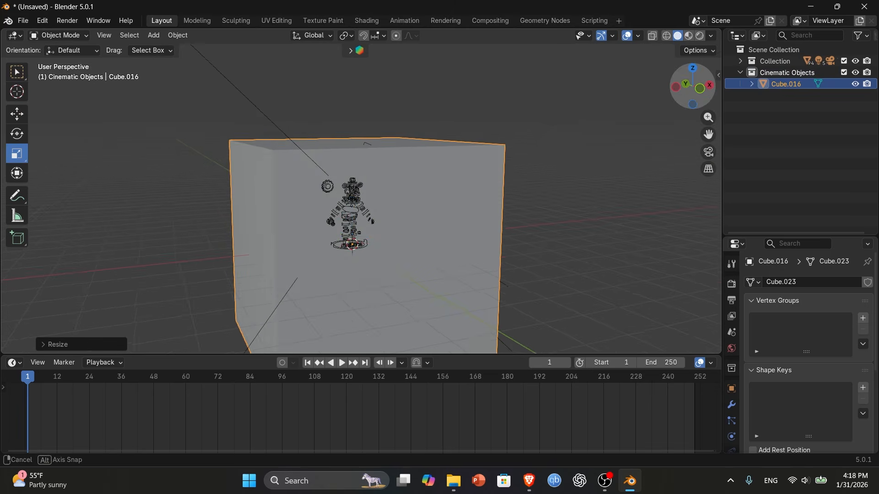
left_click(17, 114)
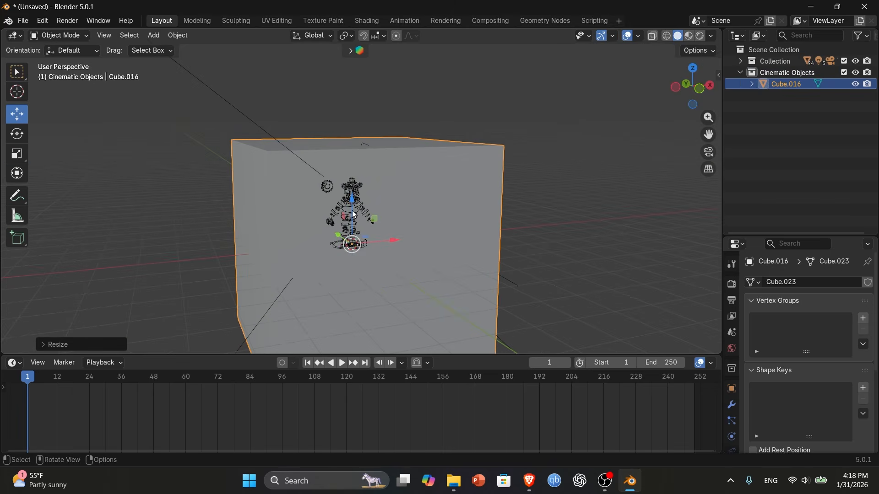
left_click_drag(352, 213, 350, 166)
left_click_drag(398, 197, 387, 198)
left_click_drag(691, 90, 527, 119)
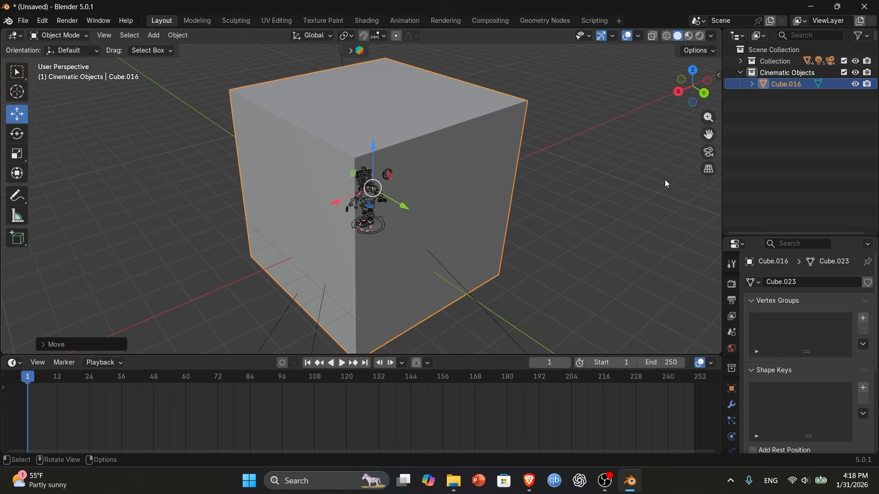
Set the cube's viewport display to Bounds so that Freddy and the lights can be seen inside it
left_click(733, 389)
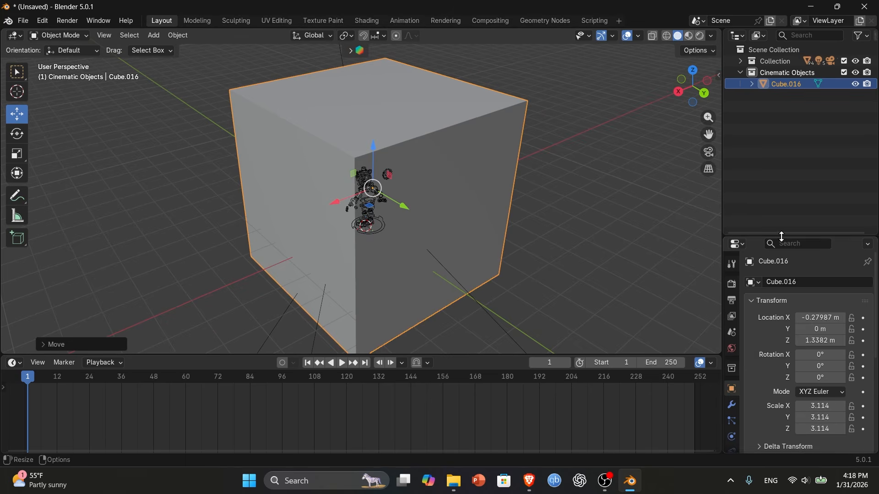
left_click_drag(782, 236, 778, 110)
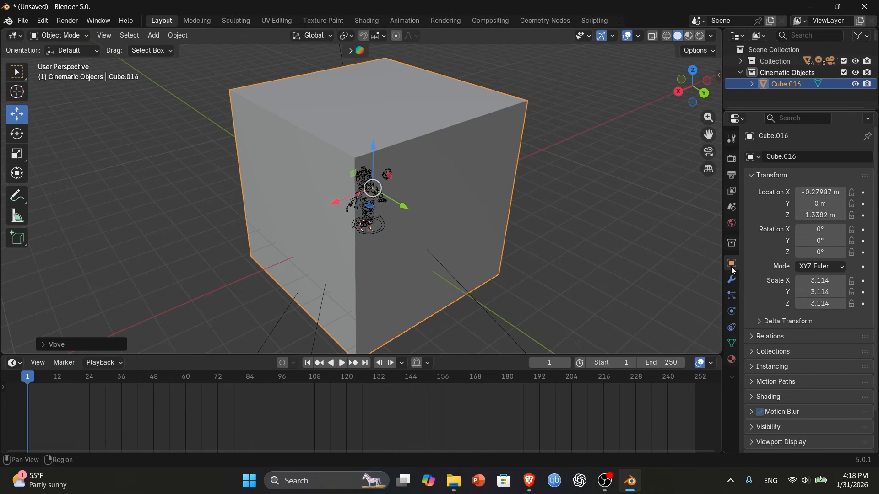
scroll(782, 326, "down", 3)
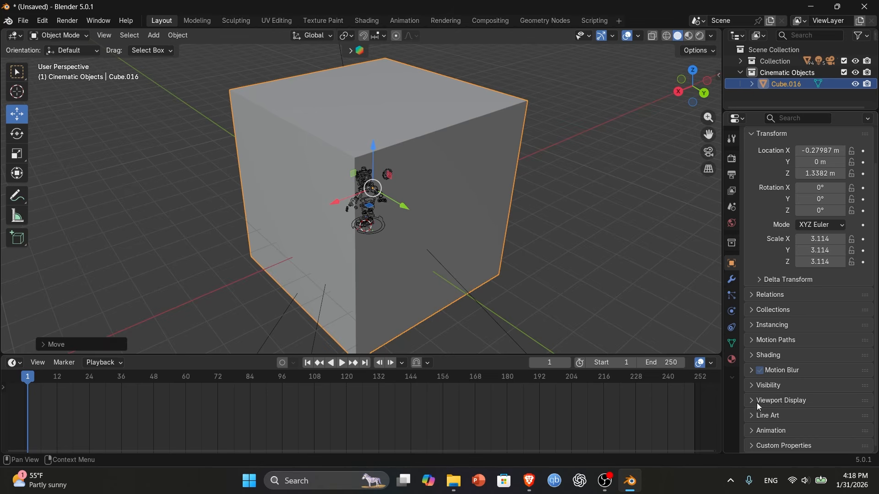
left_click(754, 400)
scroll(778, 394, "down", 5)
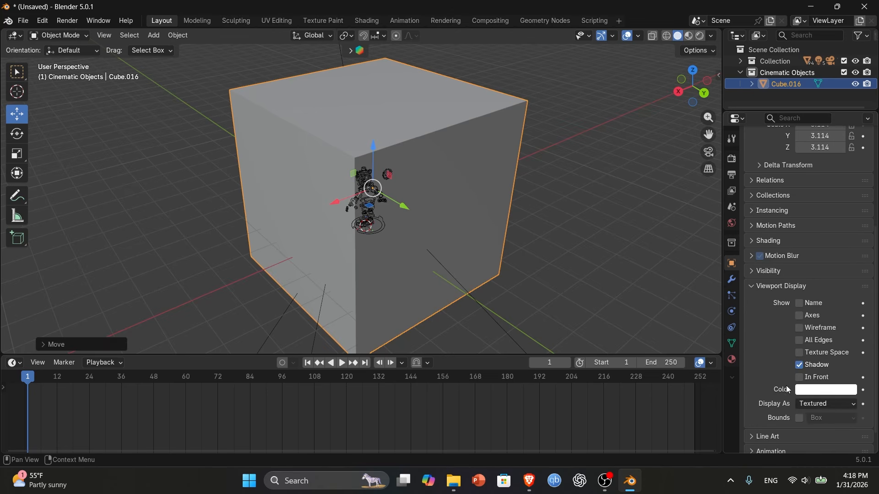
left_click(805, 405)
left_click(809, 416)
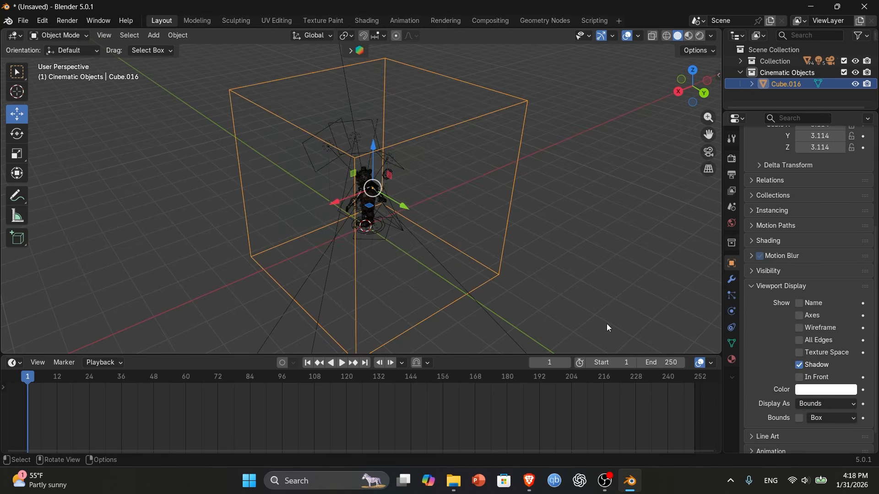
Create a new material for the cube in the Shading workspace and delete its Principled BSDF node
left_click(373, 20)
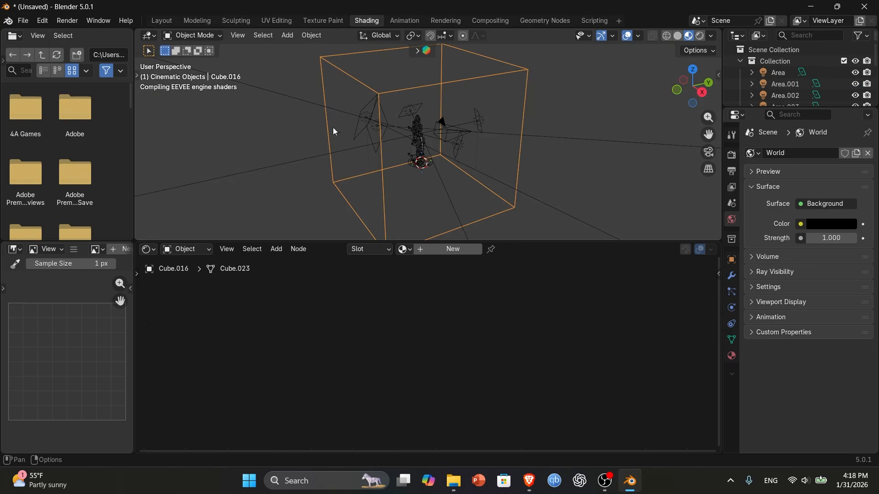
scroll(394, 144, "up", 5)
scroll(403, 146, "up", 4)
left_click_drag(691, 89, 742, 79)
scroll(424, 159, "up", 3)
scroll(424, 158, "up", 5)
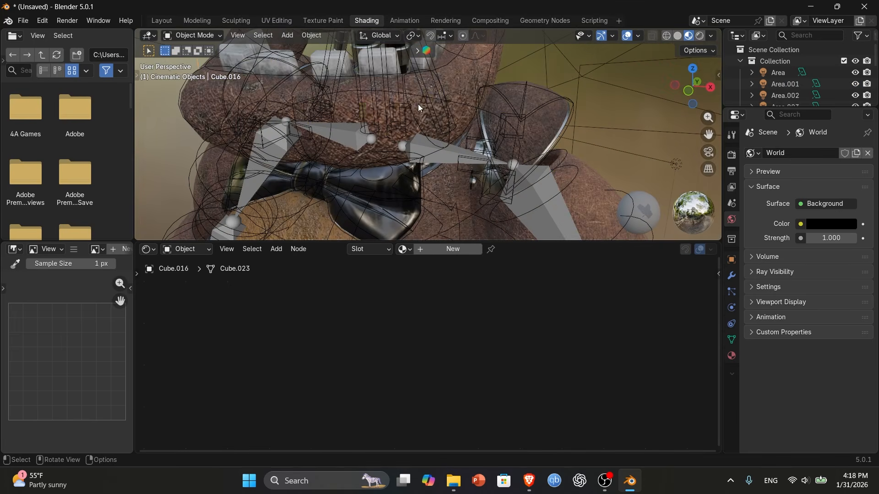
scroll(368, 154, "down", 8)
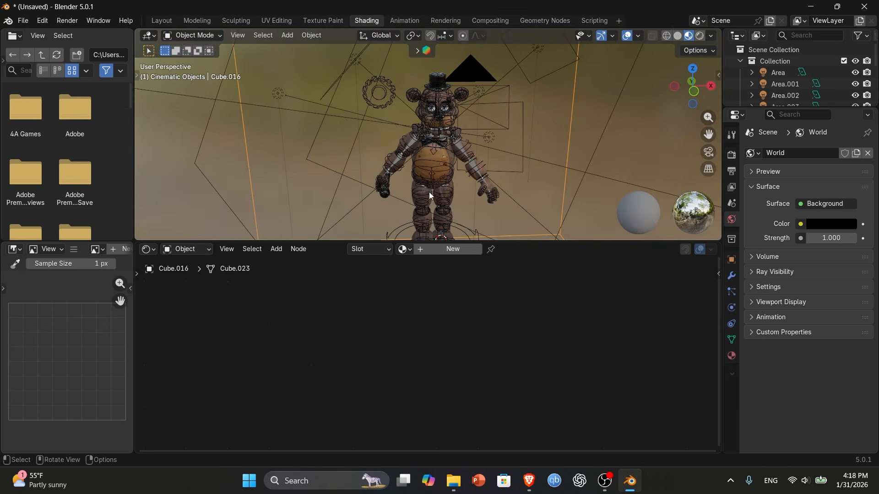
left_click(438, 249)
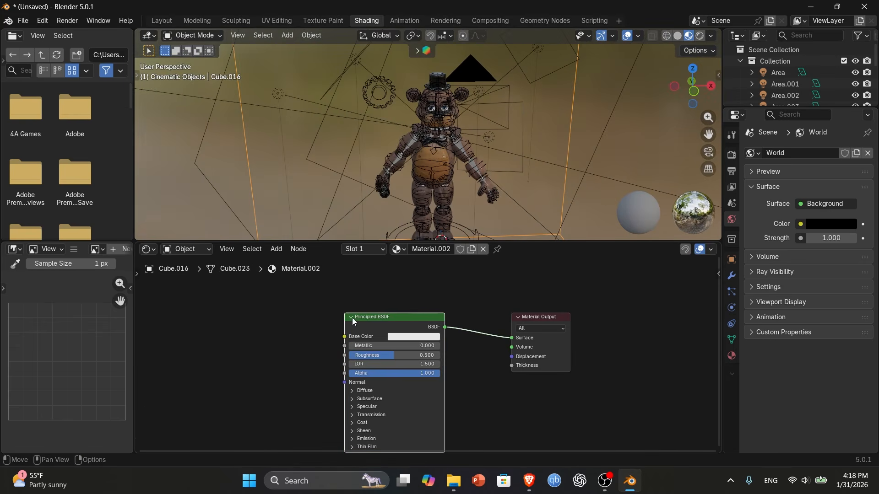
key("x")
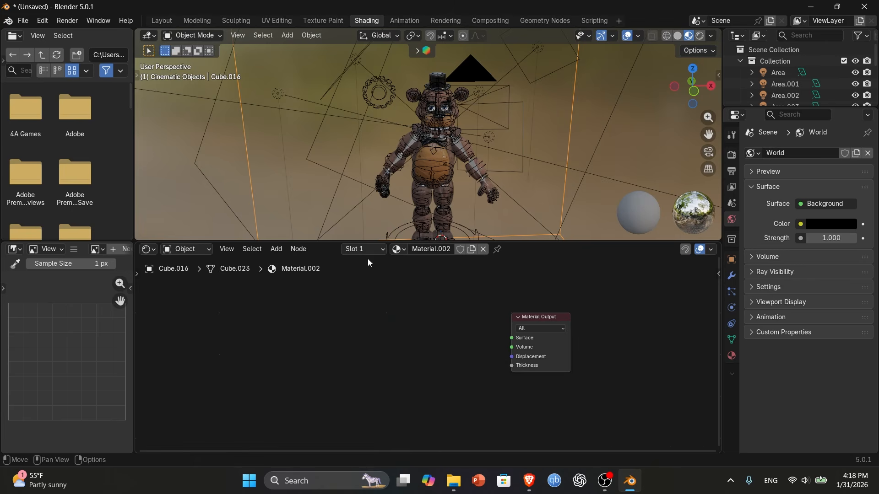
Add a Volume Scatter node and connect it to the Volume input of the Material Output
left_click(278, 250)
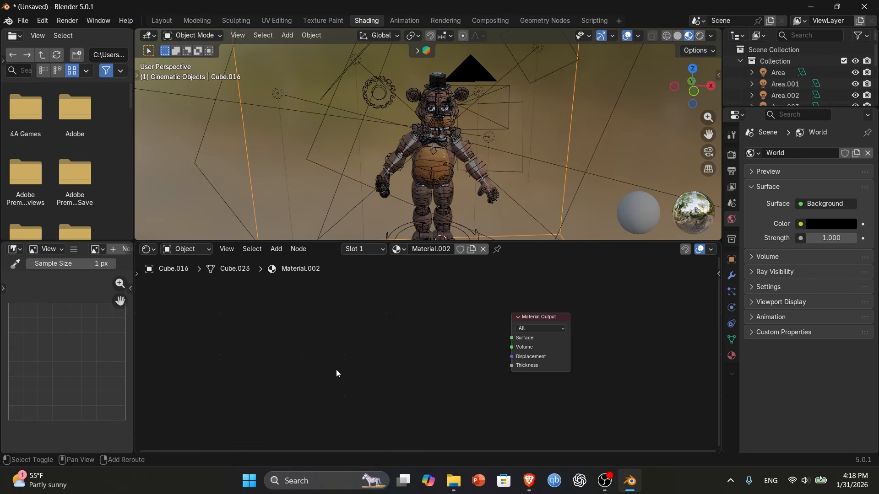
key("shift+a")
left_click(312, 338)
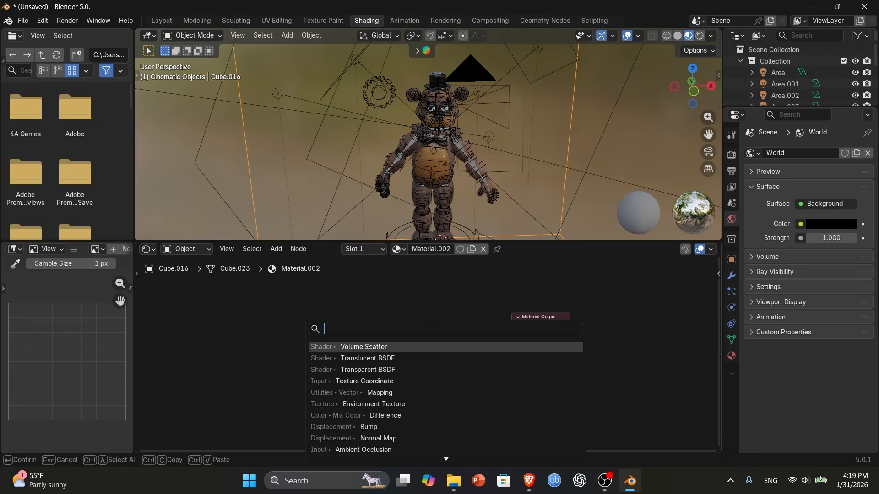
left_click(316, 346)
left_click(405, 314)
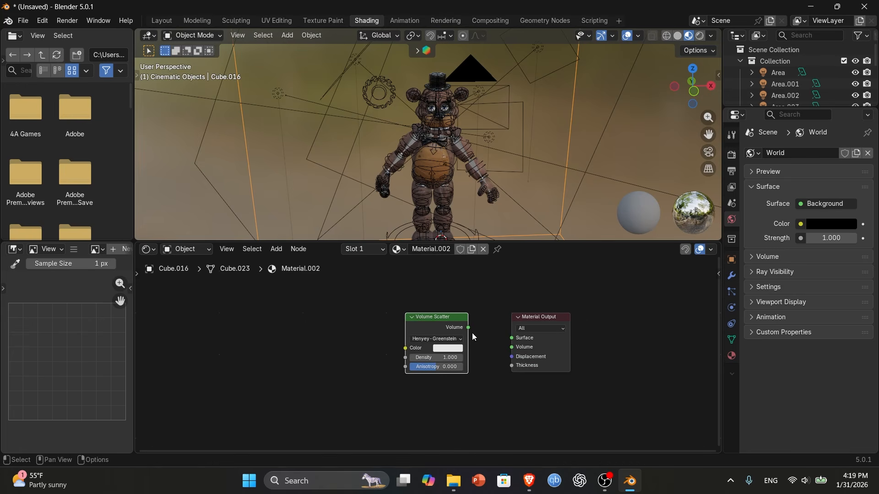
left_click_drag(468, 328, 511, 347)
Show the scene in rendered shading through the camera and set the Volume Scatter density to 0.1
scroll(503, 385, "up", 4)
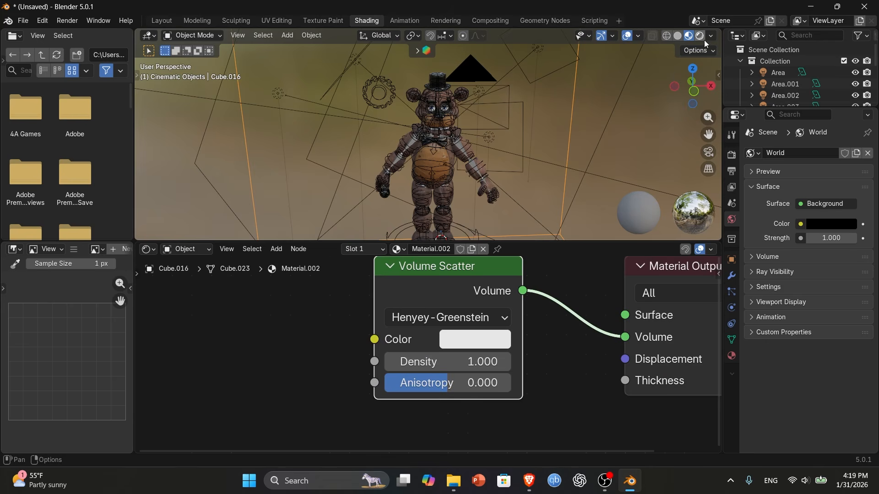
key("z")
left_click(559, 190)
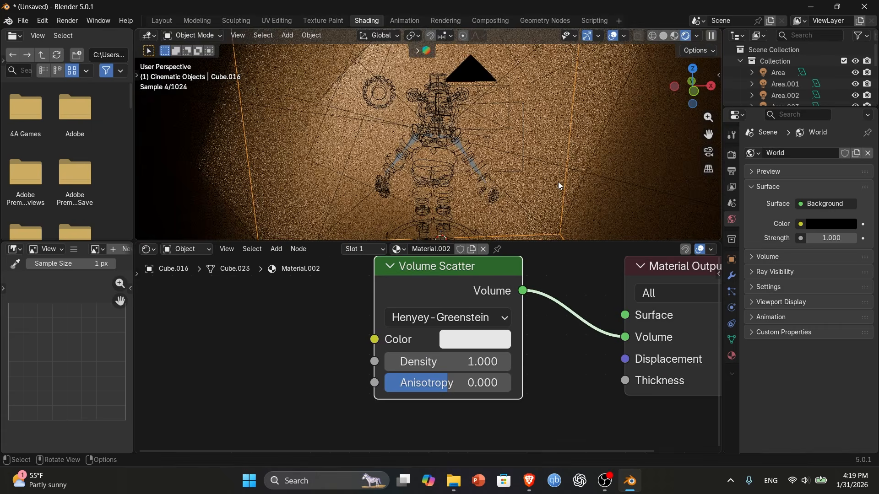
key("KP_0")
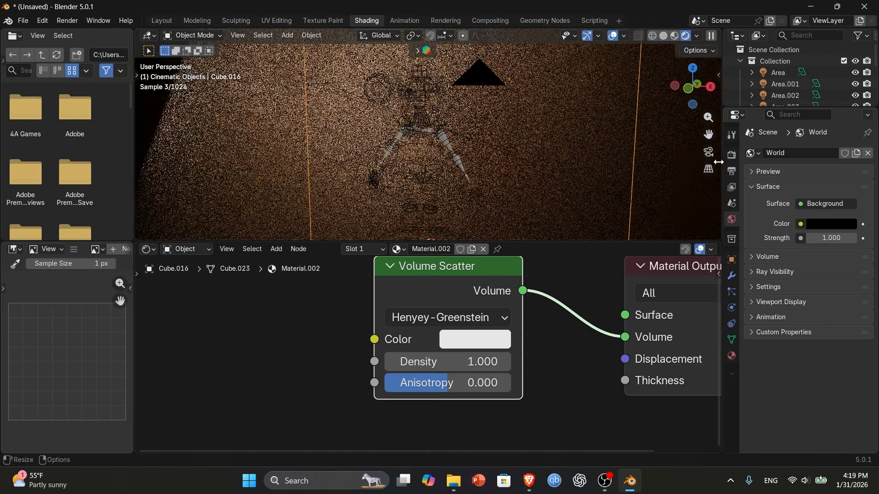
left_click_drag(449, 362, 394, 363)
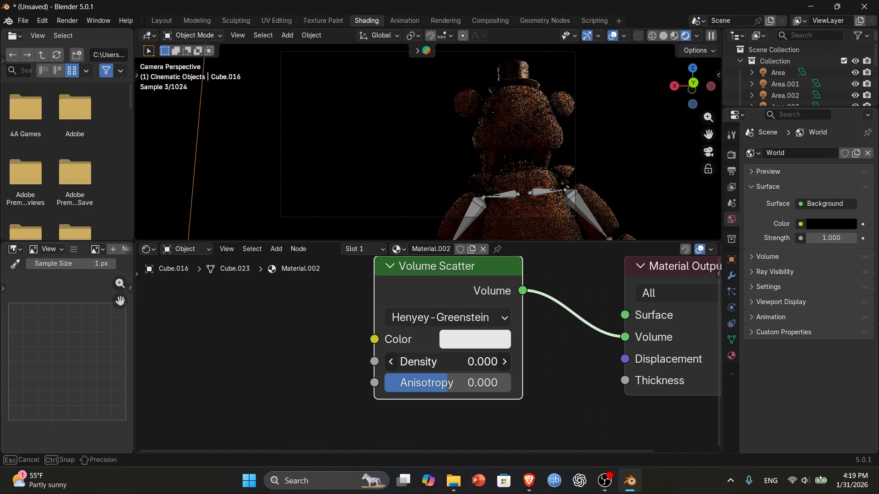
key("ctrl+z")
left_click_drag(460, 385, 389, 363)
Set the Volume Scatter anisotropy to -0.975
left_click_drag(428, 384, 415, 384)
left_click(448, 383)
left_click(448, 383)
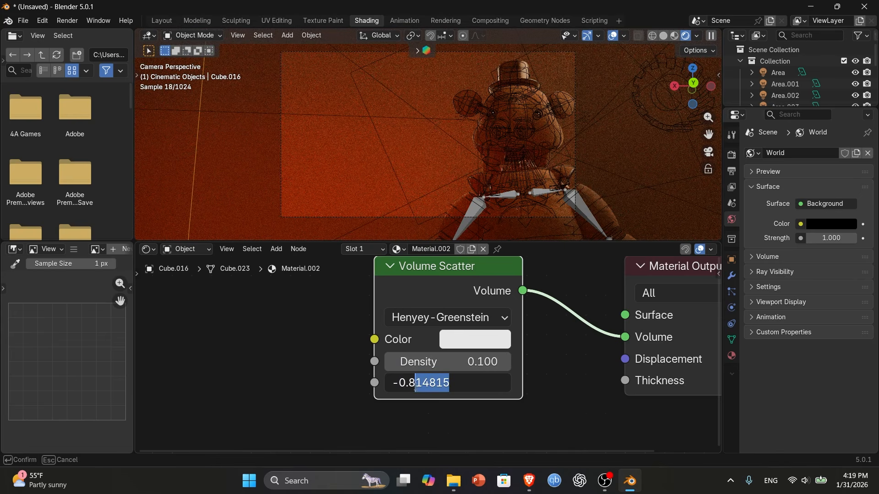
key("BackSpace")
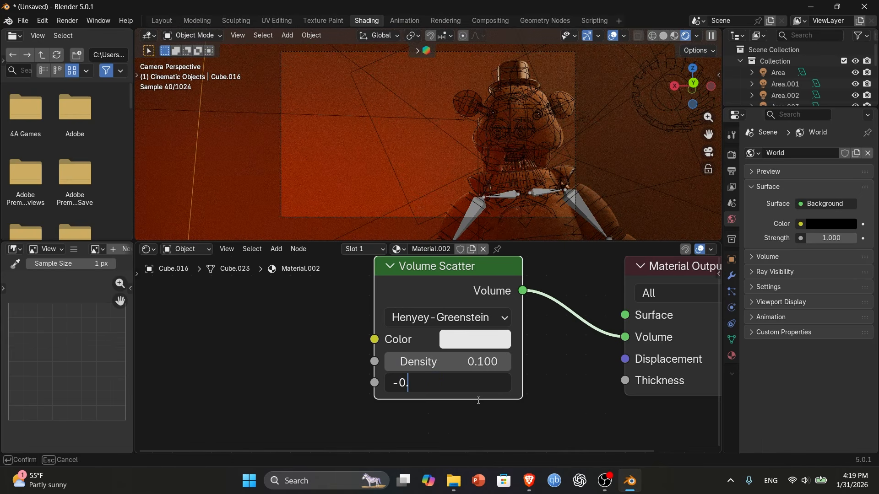
type("975")
key("Return")
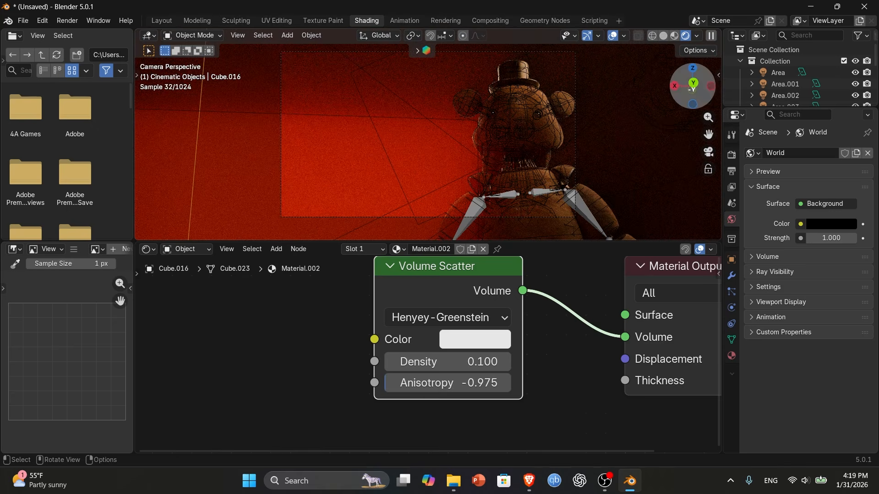
In the Layout workspace, move area light Area.004 away from Freddy to about X 1.5 m, Y 3.9 m, and check it through the camera
left_click_drag(692, 89, 674, 100)
scroll(363, 200, "down", 5)
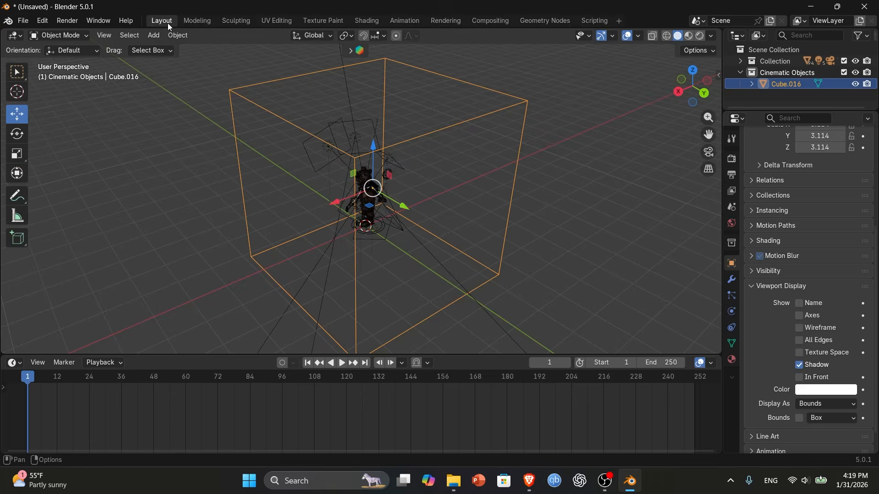
left_click(162, 20)
left_click_drag(671, 95, 549, 89)
scroll(460, 209, "up", 4)
left_click_drag(683, 88, 540, 121)
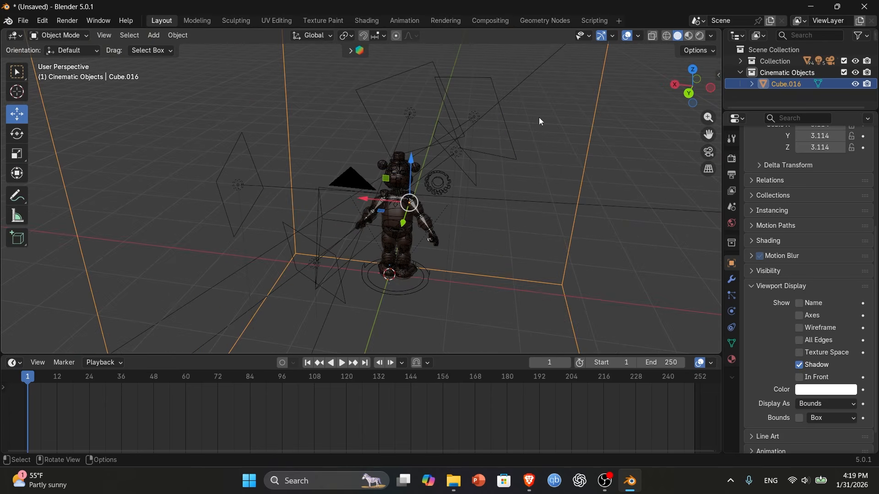
left_click(315, 263)
key("g")
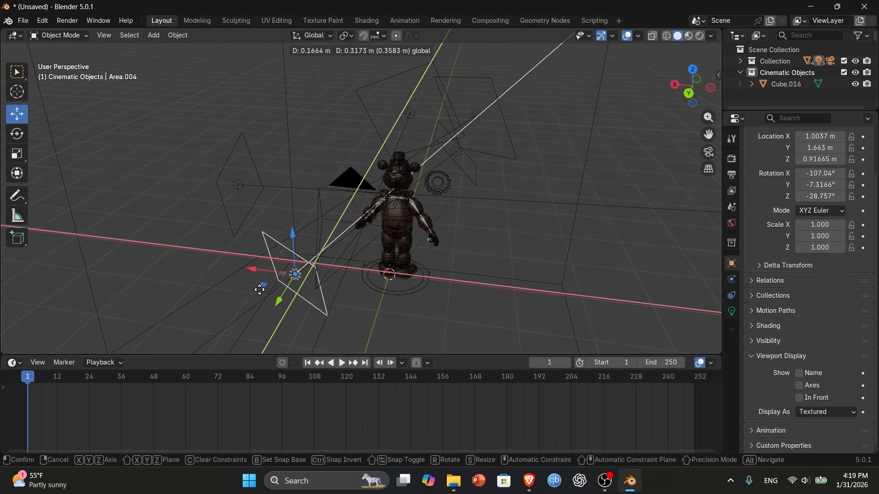
mouse_move(207, 34)
left_mouse_down()
mouse_move(156, 88)
mouse_move(133, 87)
left_mouse_up()
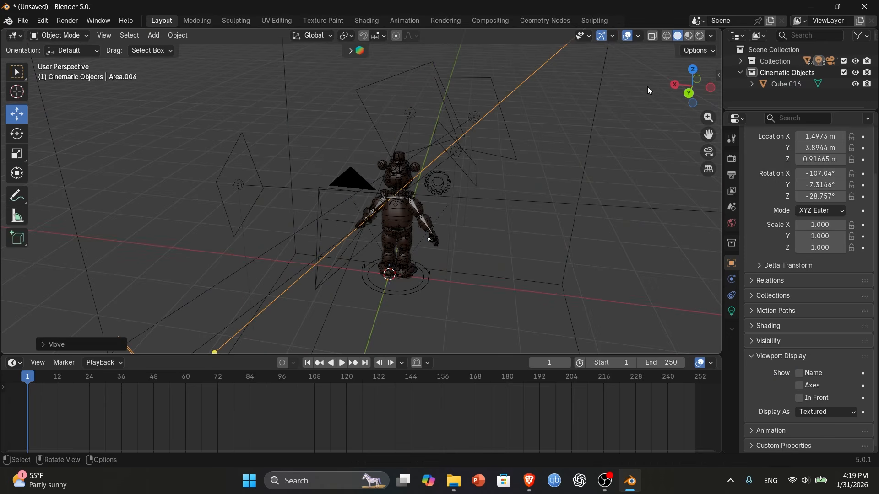
left_click(704, 152)
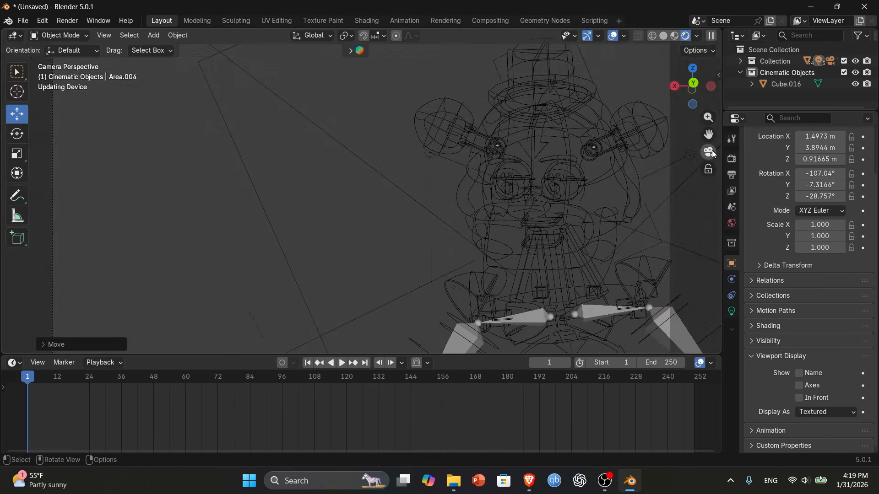
scroll(453, 219, "down", 2)
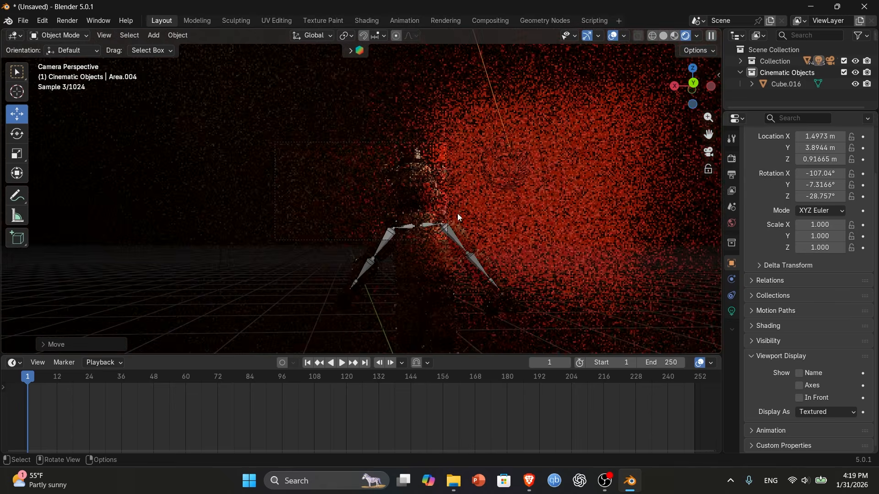
Try shifting the area light above the cogwheel to about Y 0.28 m, and undo the move
left_click(561, 151)
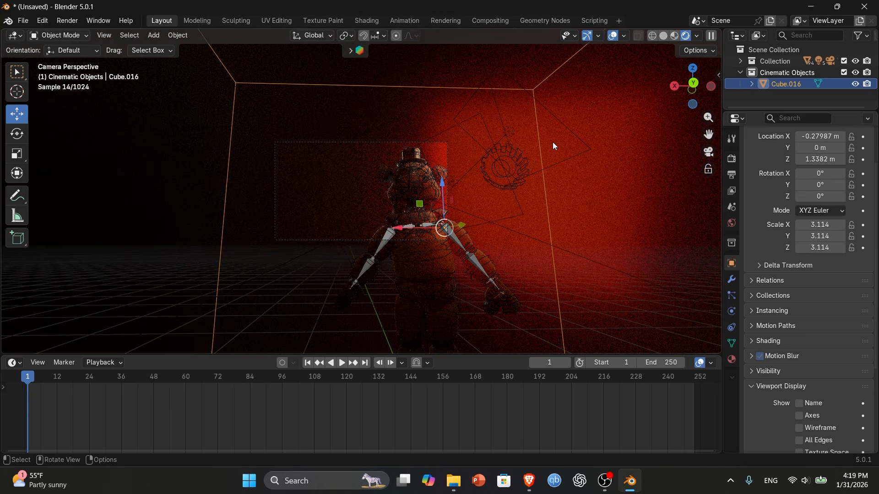
left_click(520, 212)
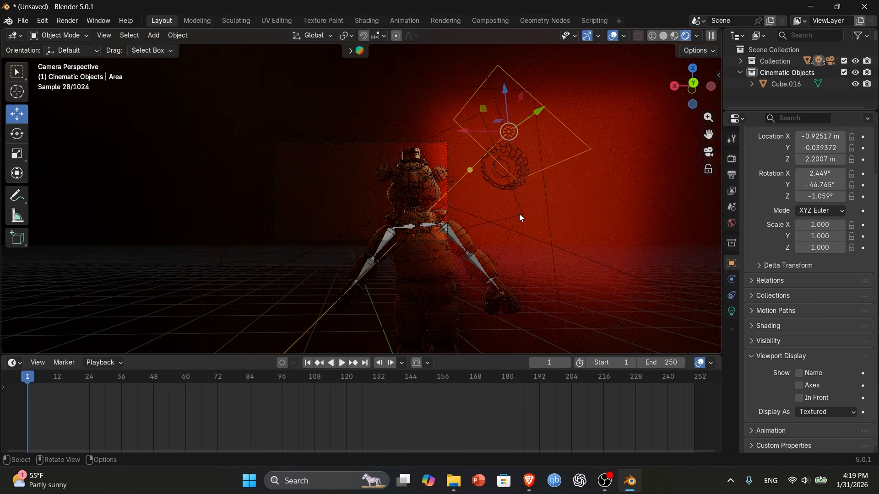
left_click_drag(523, 119, 565, 115)
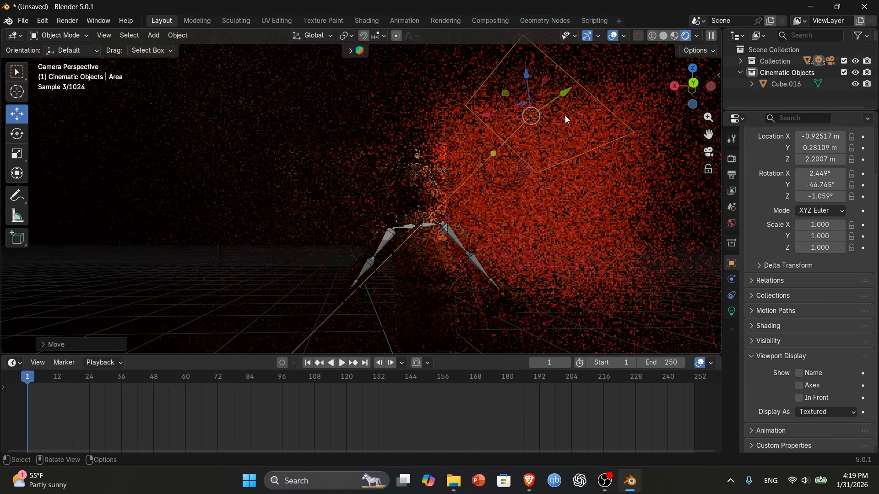
key("ctrl+z")
left_click_drag(671, 86, 622, 91)
left_click(703, 152)
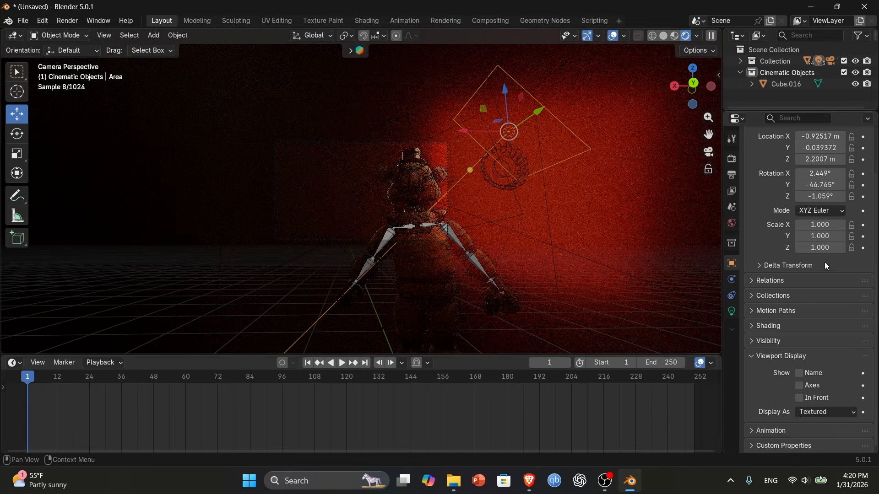
scroll(425, 211, "up", 8)
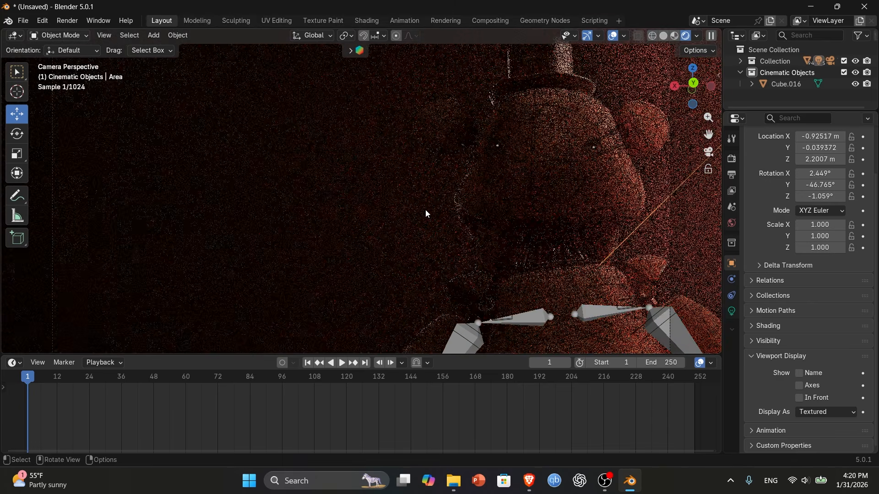
scroll(425, 210, "down", 1)
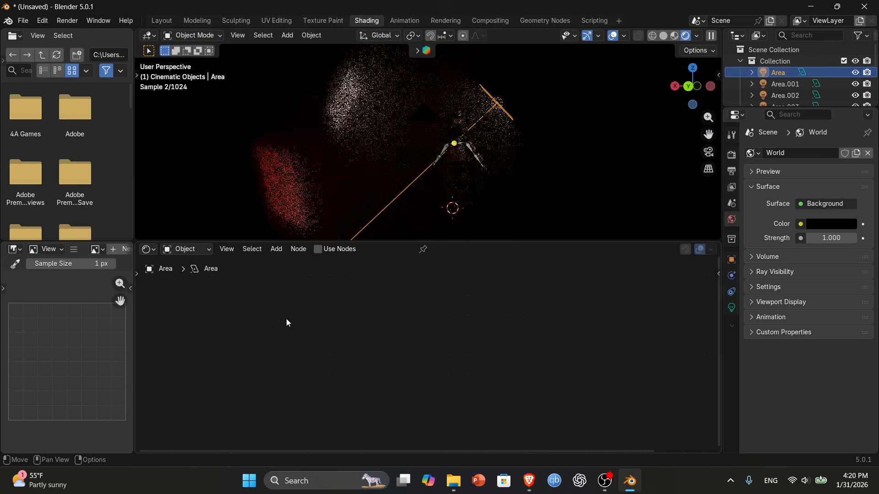
In the Shading workspace's camera view, select the fog cube, try a Volume Scatter anisotropy of -0.995, and settle on -0.847
left_click(709, 151)
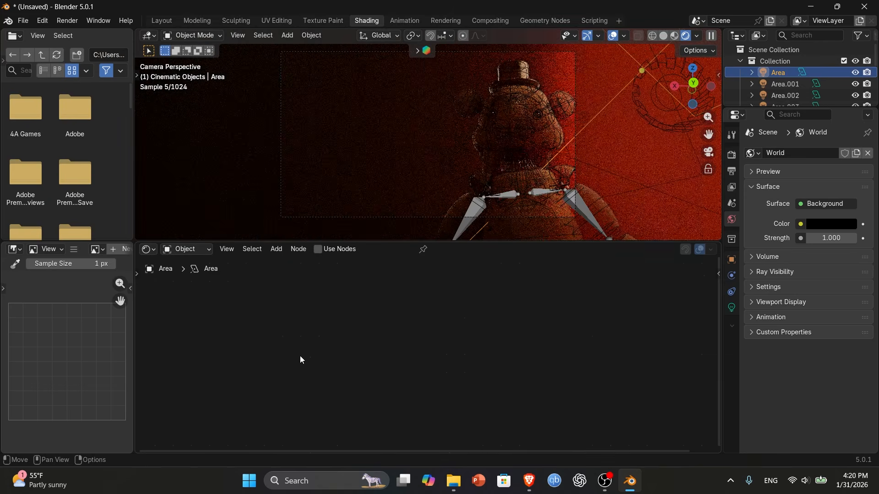
left_click(637, 110)
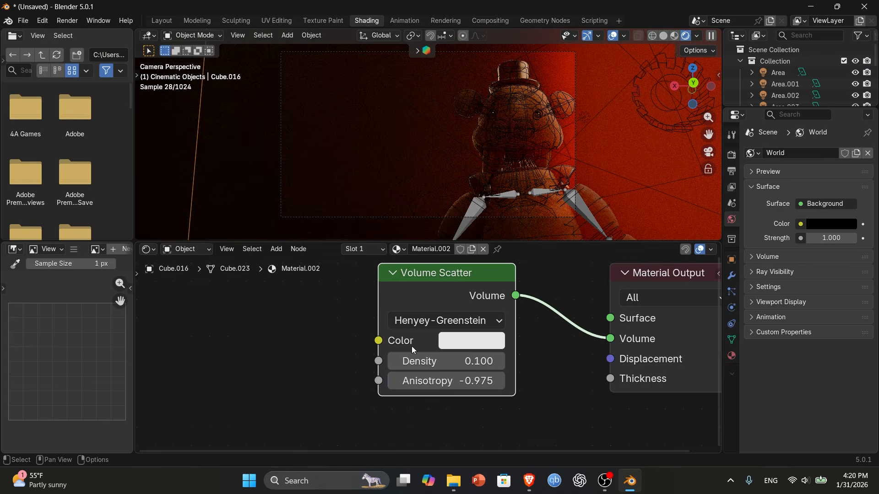
double_click(471, 380)
left_click(471, 380)
key("Left")
key("Left")
key("Right")
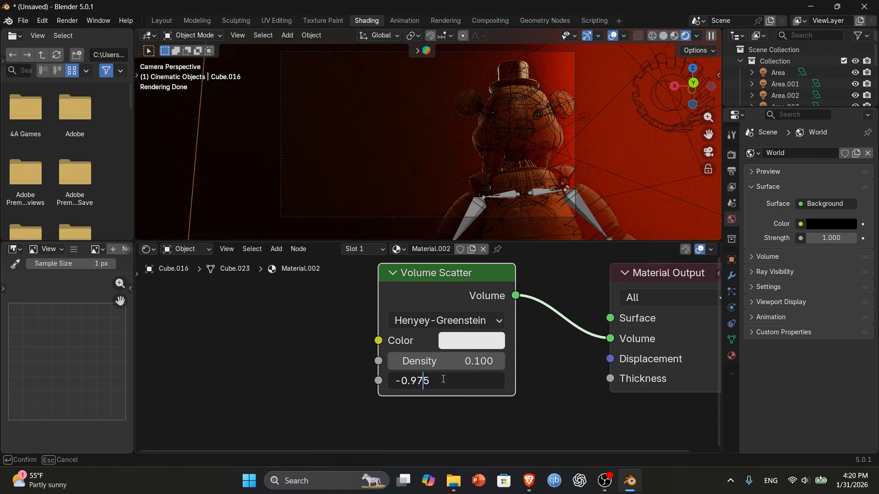
key("BackSpace")
type("9")
key("Return")
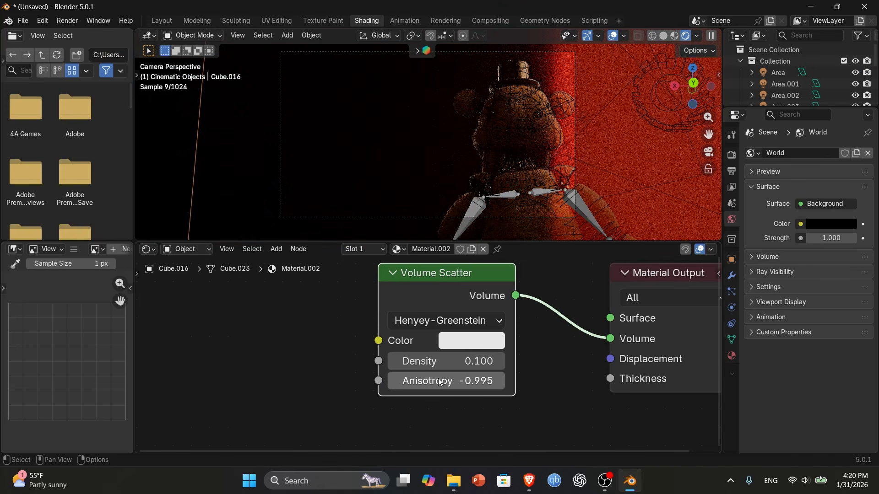
left_click_drag(425, 381, 459, 381)
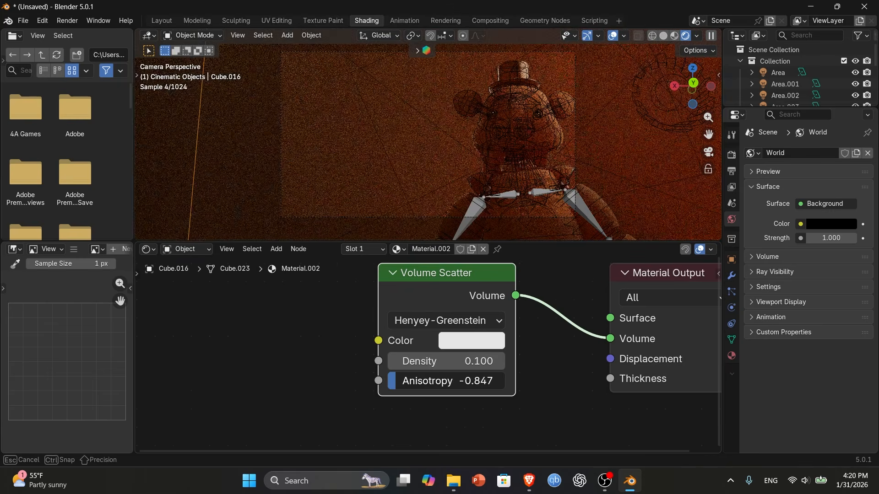
Try Volume Scatter densities of 0.05 and 0.01 for the fog
left_click(447, 363)
left_click(448, 365)
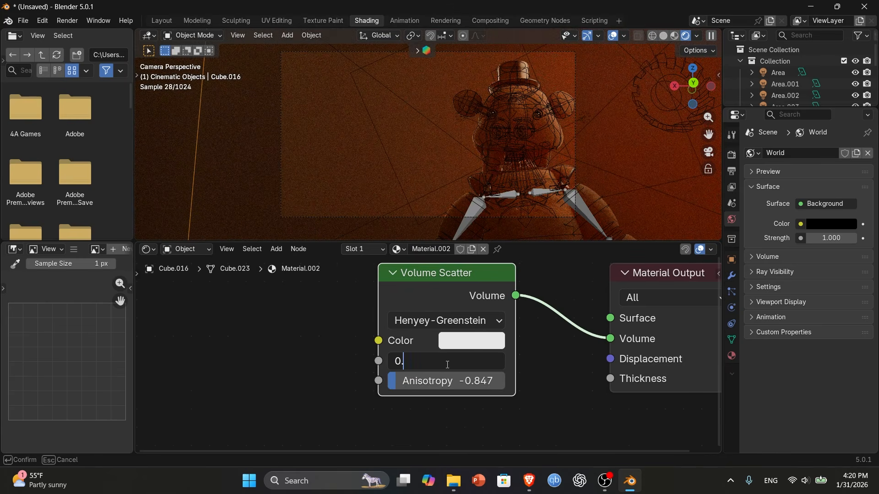
type("5")
key("Return")
left_click(447, 363)
left_click(447, 363)
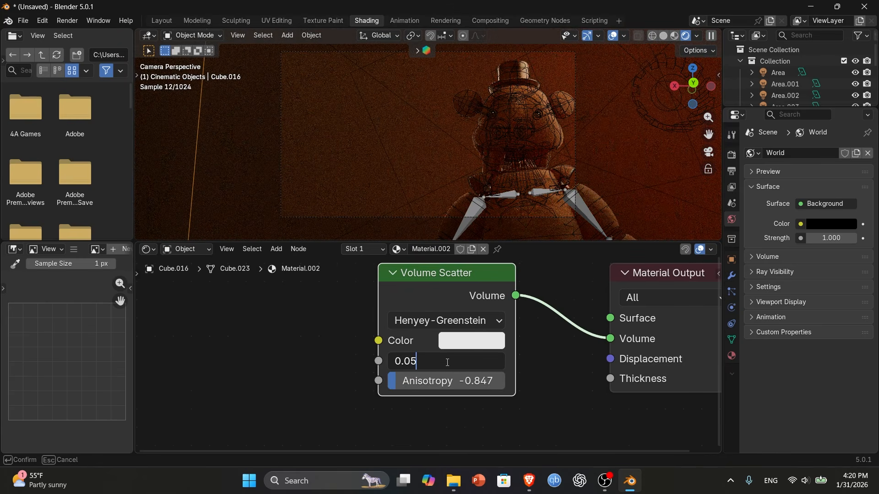
key("BackSpace")
type("1")
key("Return")
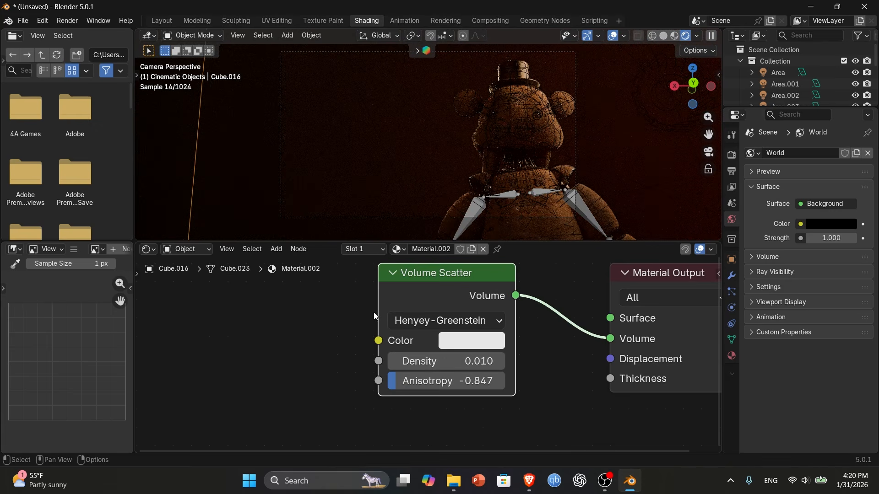
Set the Volume Scatter density to 0.02
left_click(443, 355)
left_click(444, 355)
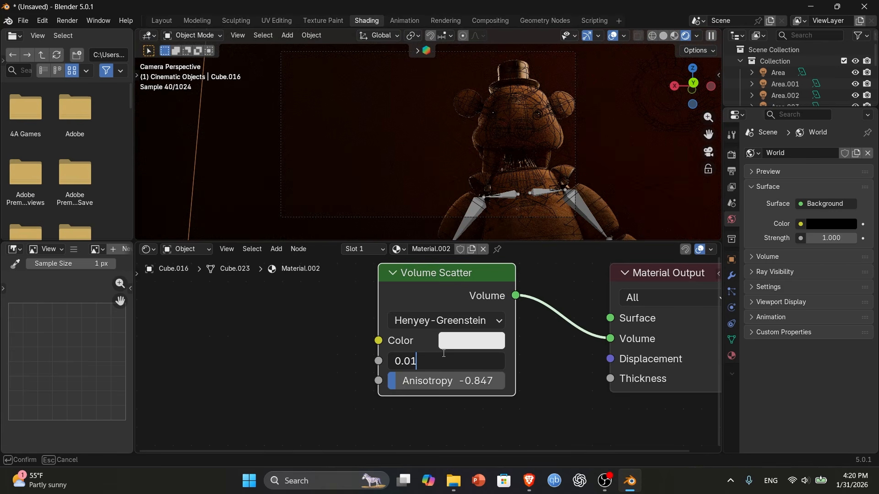
key("BackSpace")
type("2")
key("Return")
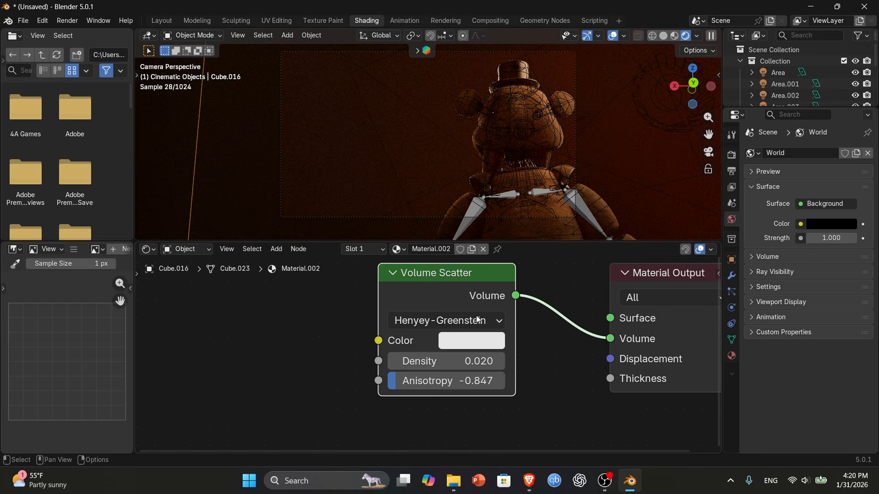
Set the Volume Scatter density to 0.017 and check the fog around Freddy in the camera view
left_click_drag(454, 361, 446, 353)
key("BackSpace")
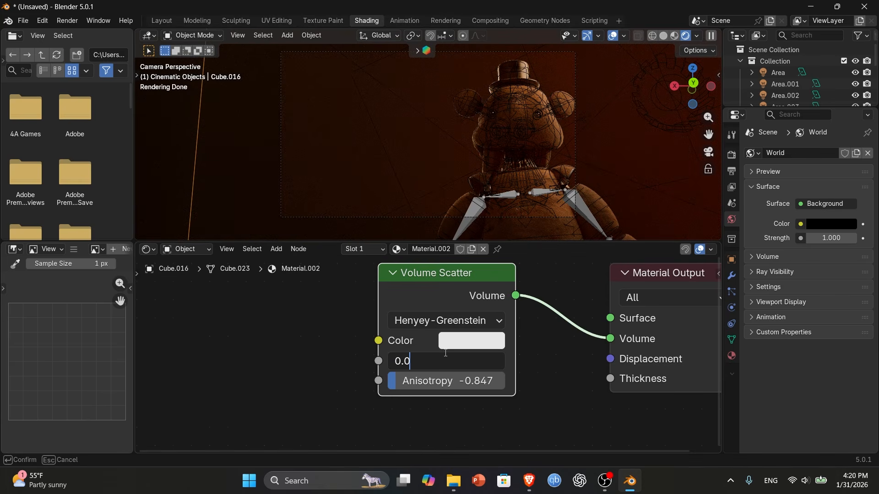
type("17")
key("Return")
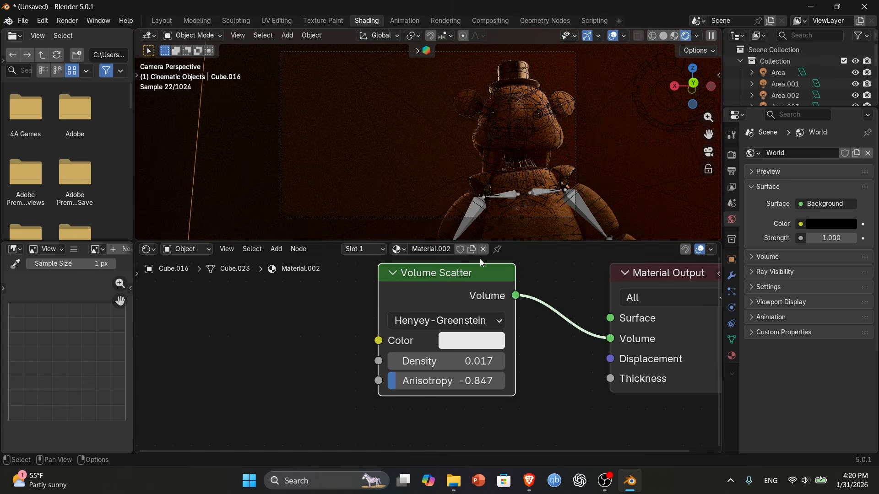
scroll(387, 153, "up", 3)
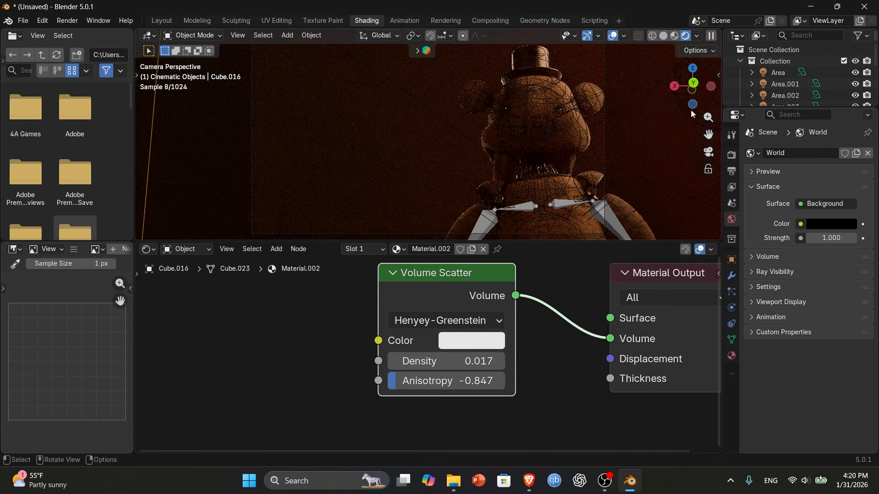
In the Layout workspace with solid shading, select the Freddy Fazbear armature and switch it to Pose Mode
left_click_drag(691, 107, 641, 125)
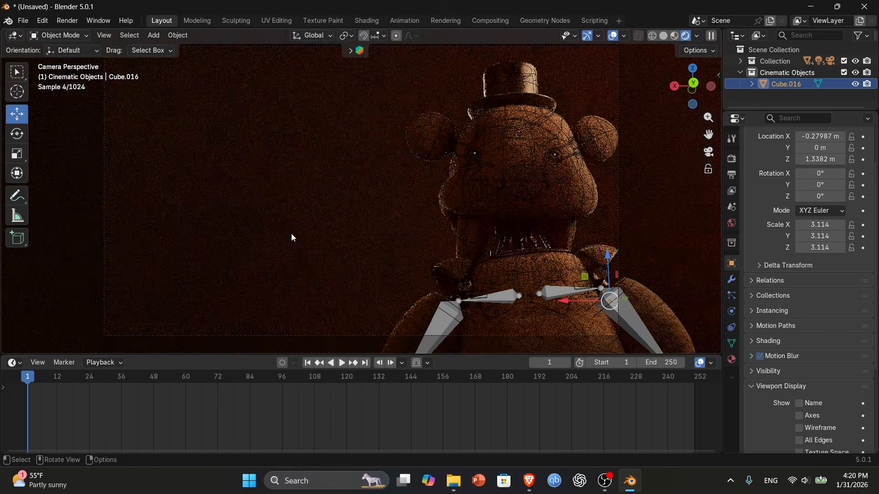
left_click(292, 234)
left_click(170, 268)
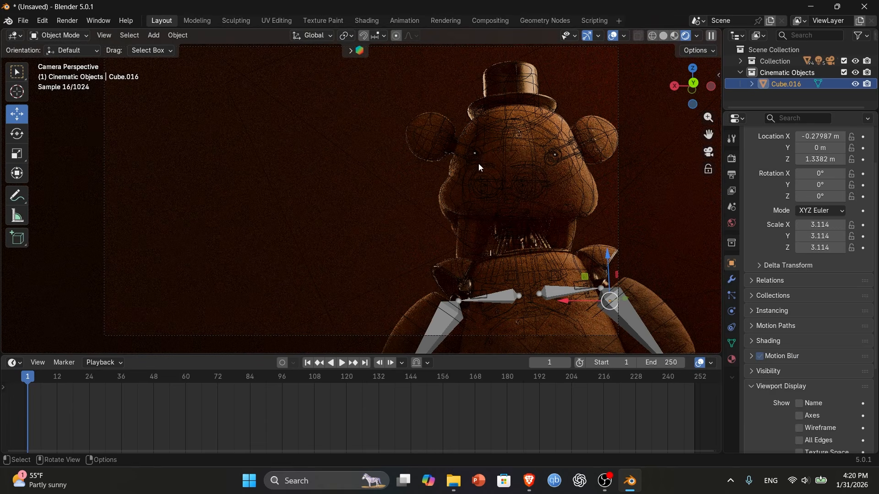
left_click(663, 35)
mouse_move(692, 86)
left_mouse_down()
mouse_move(609, 91)
mouse_move(581, 107)
left_mouse_up()
left_click(152, 205)
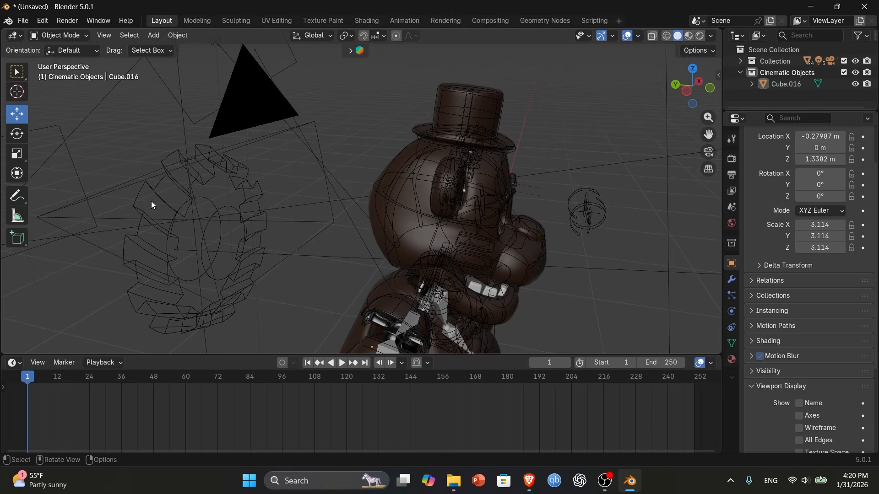
left_click_drag(147, 191, 595, 311)
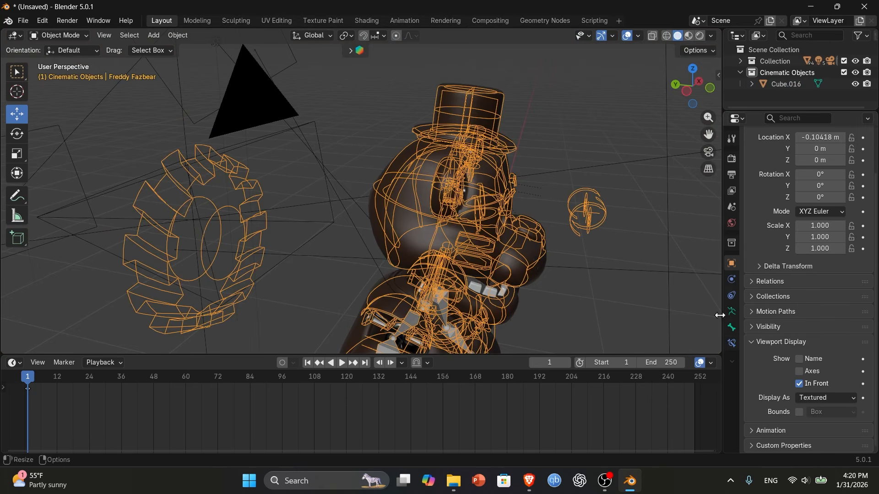
left_click_drag(692, 87, 555, 186)
scroll(555, 187, "down", 4)
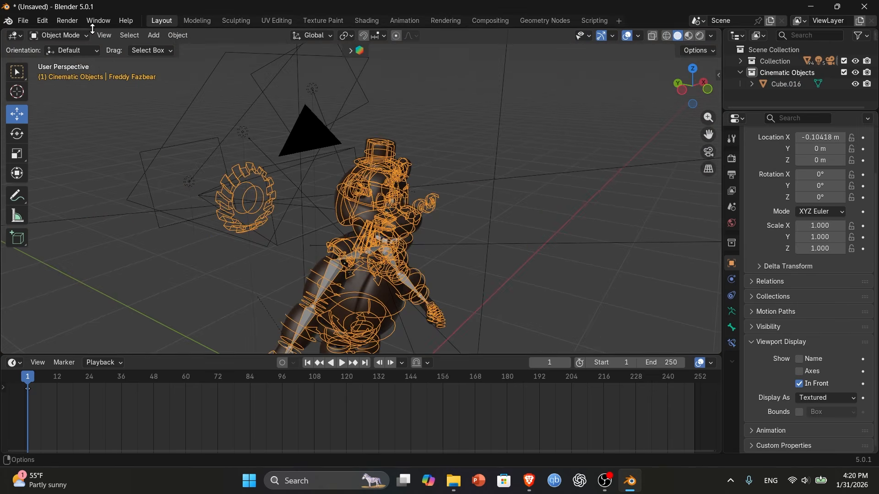
left_click(73, 35)
left_click(64, 71)
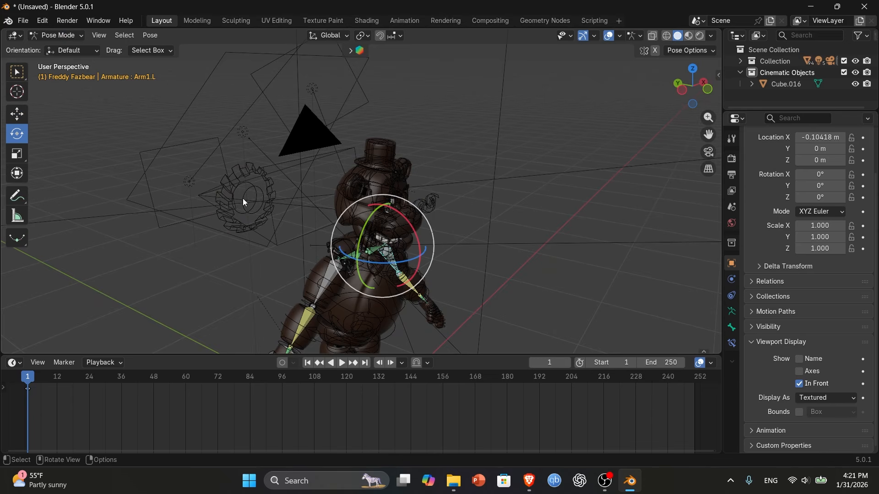
Select the cogwheel-shaped Properties bone beside Freddy and bring up its custom properties
left_click(264, 187)
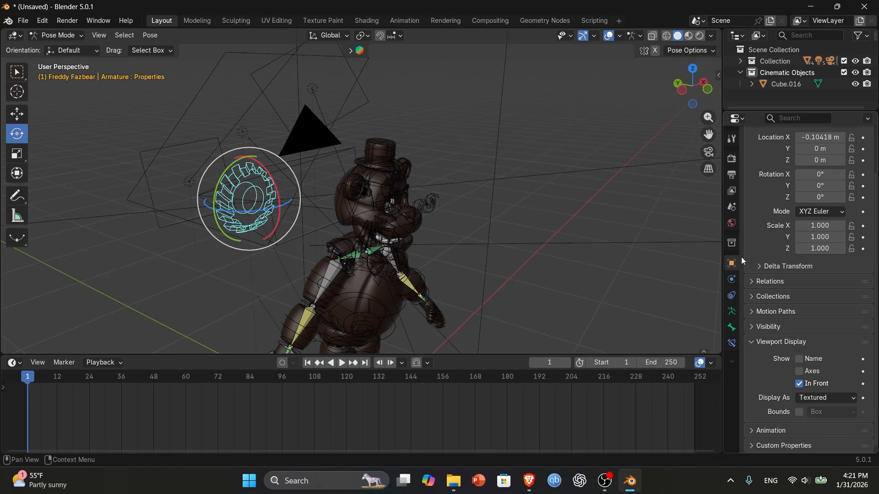
left_click(732, 328)
scroll(816, 320, "down", 6)
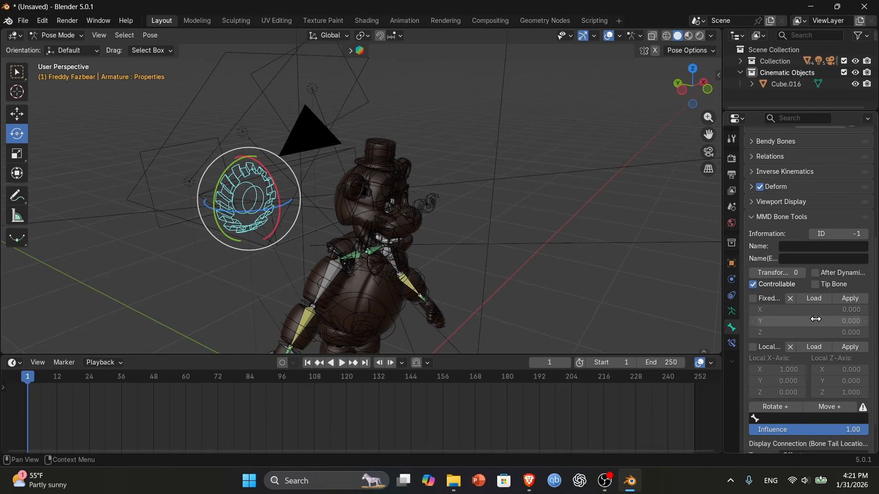
scroll(816, 319, "down", 2)
scroll(768, 435, "down", 8)
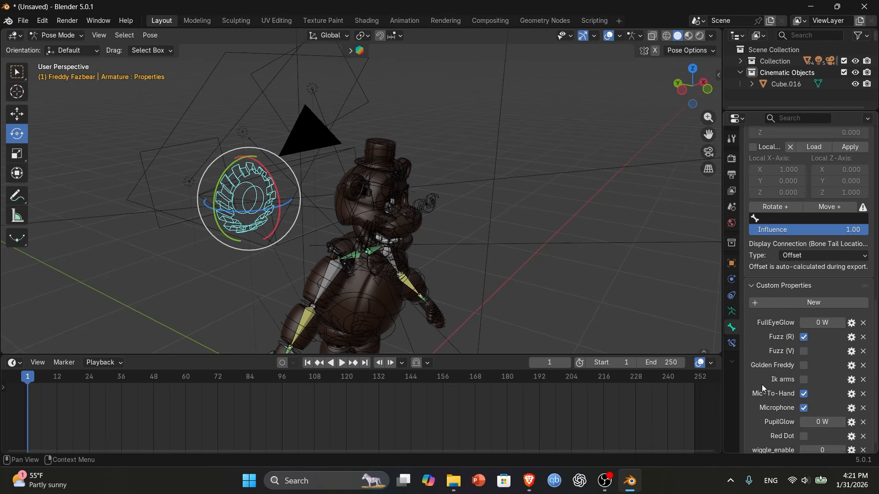
scroll(763, 388, "down", 1)
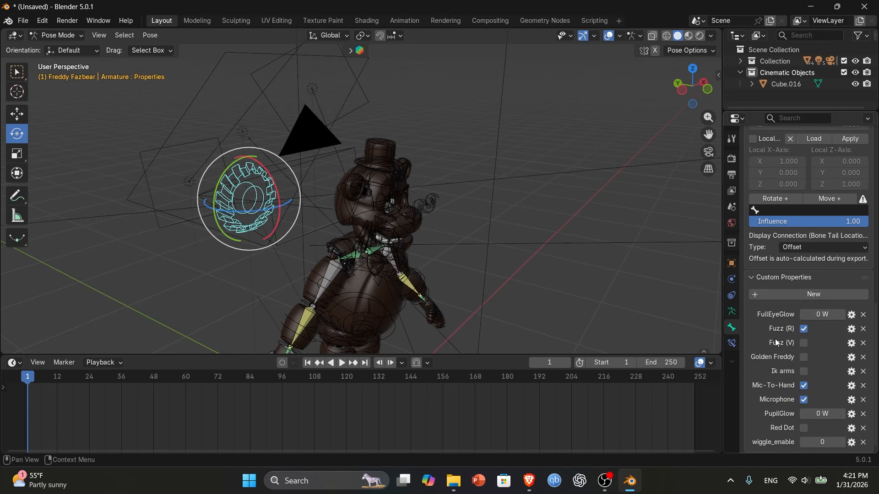
Enable the Golden Freddy property in Material Preview shading and check the golden texture through the camera at frame 14
left_click(690, 39)
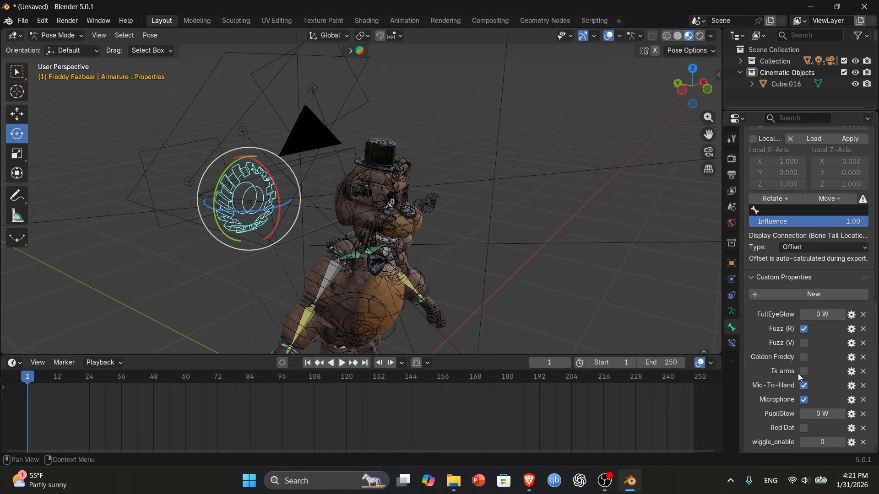
left_click(803, 357)
scroll(359, 210, "up", 4)
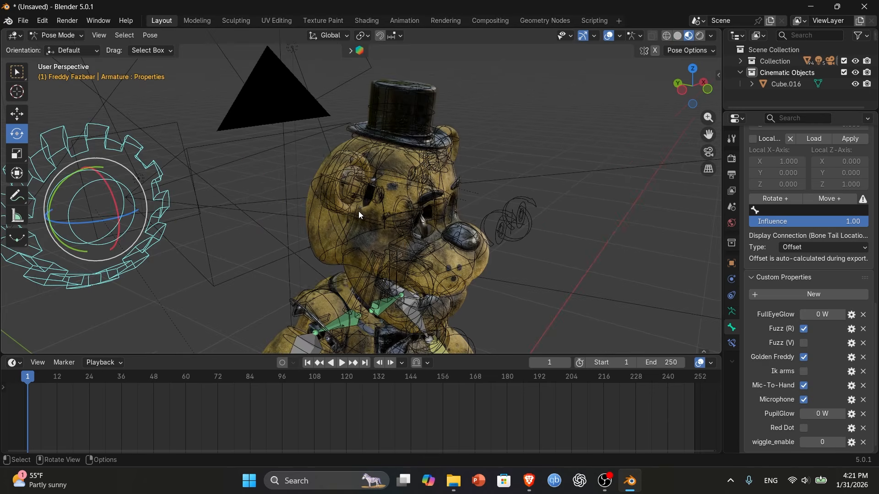
left_click_drag(691, 85, 695, 83)
scroll(346, 193, "up", 5)
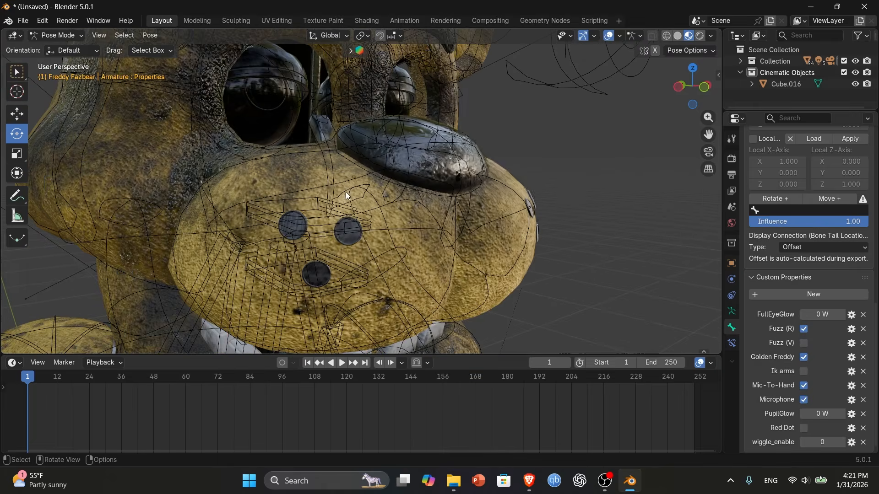
left_click(709, 153)
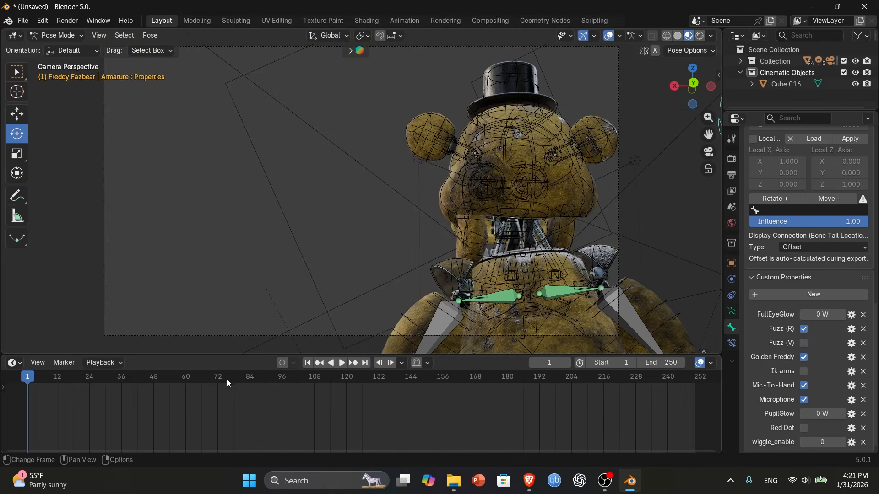
left_click_drag(50, 375, 63, 377)
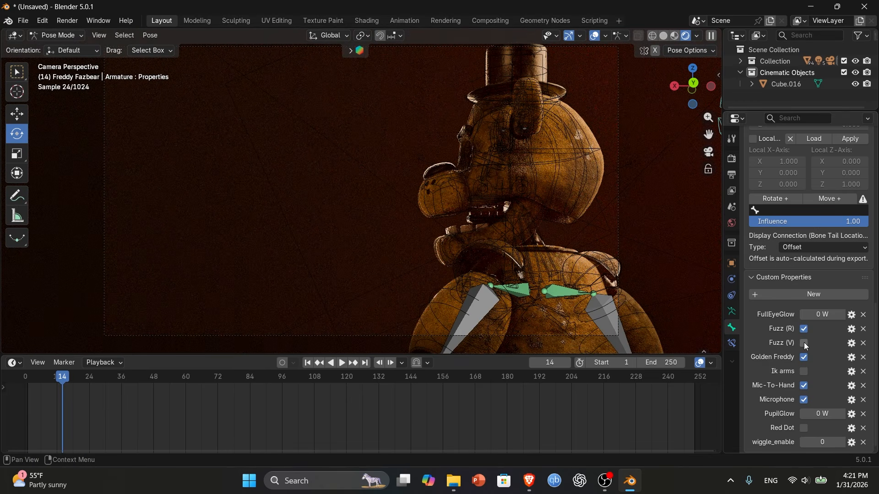
Switch to solid shading, enable the Fuzz (V) property, and inspect the viewport fur around Freddy and from the camera
left_click(664, 35)
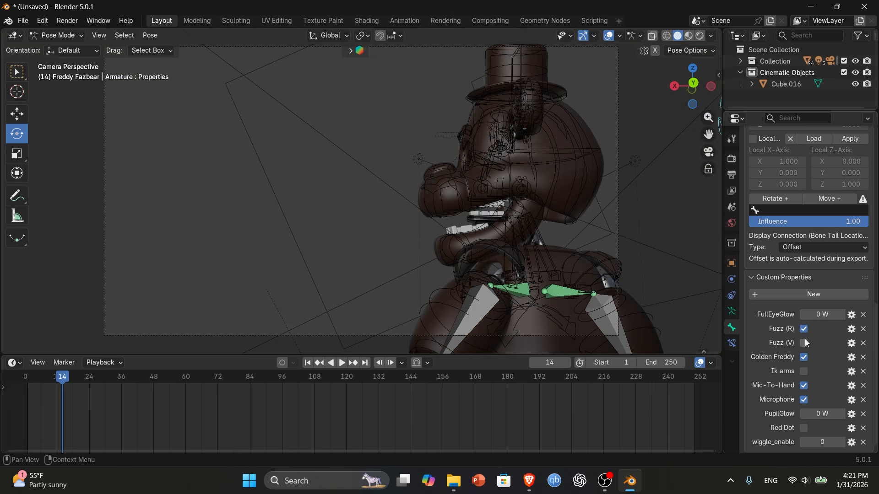
left_click(804, 342)
middle_click_drag(650, 150, 577, 162)
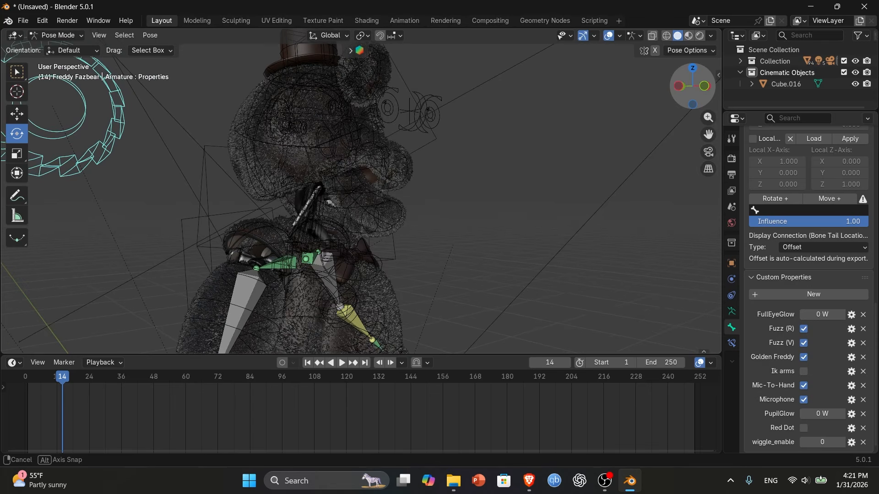
left_click_drag(693, 86, 732, 89)
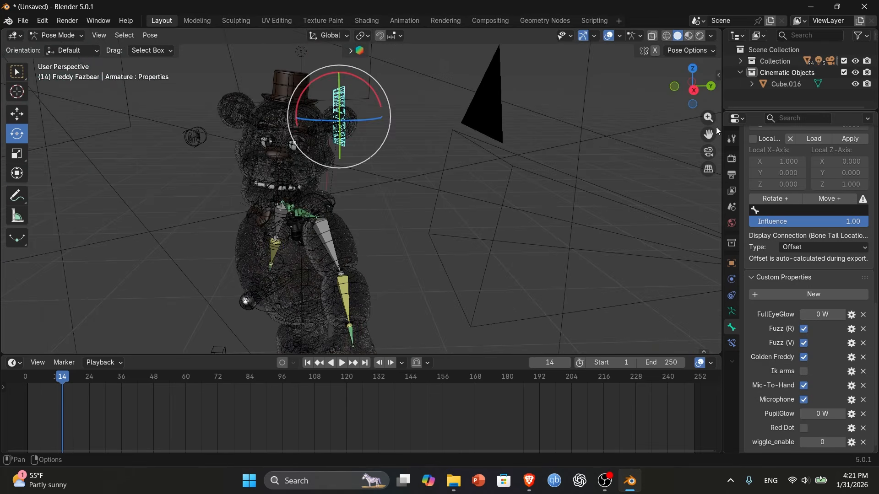
left_click(711, 153)
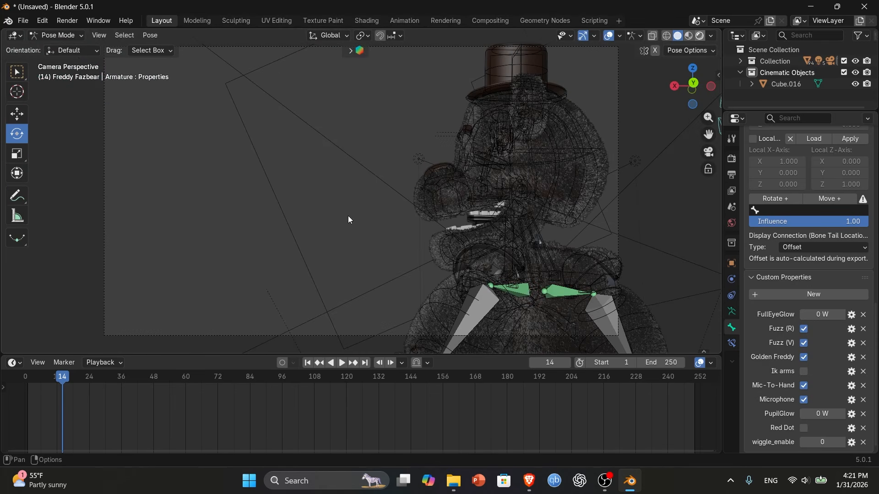
Preview Freddy's fuzz in Rendered shading through the camera
key("z")
left_click(371, 219)
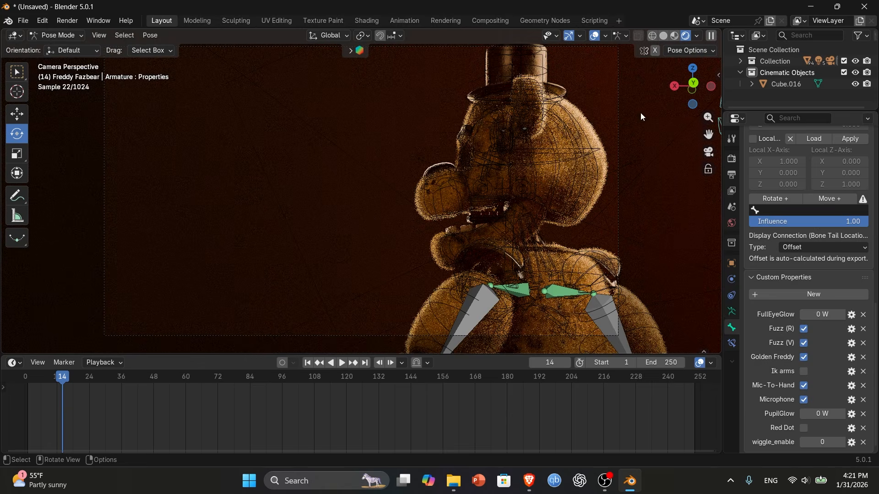
mouse_move(682, 89)
left_mouse_down()
mouse_move(691, 85)
mouse_move(683, 92)
left_mouse_up()
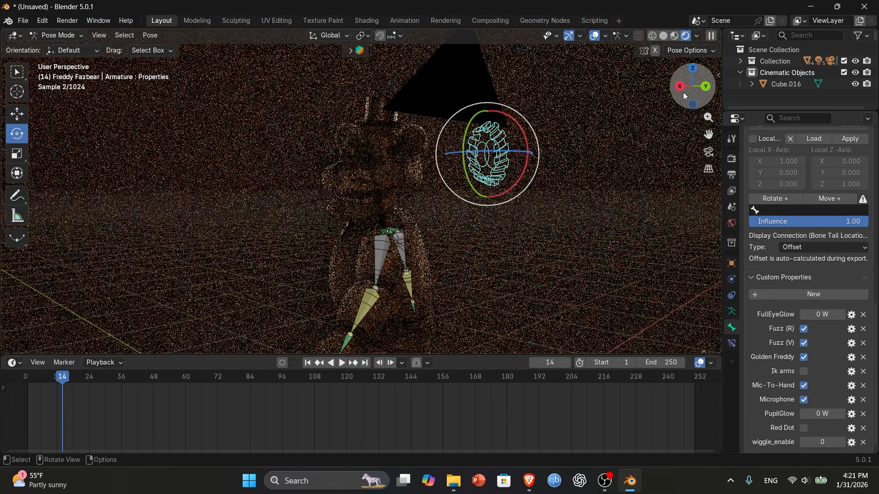
left_click(708, 152)
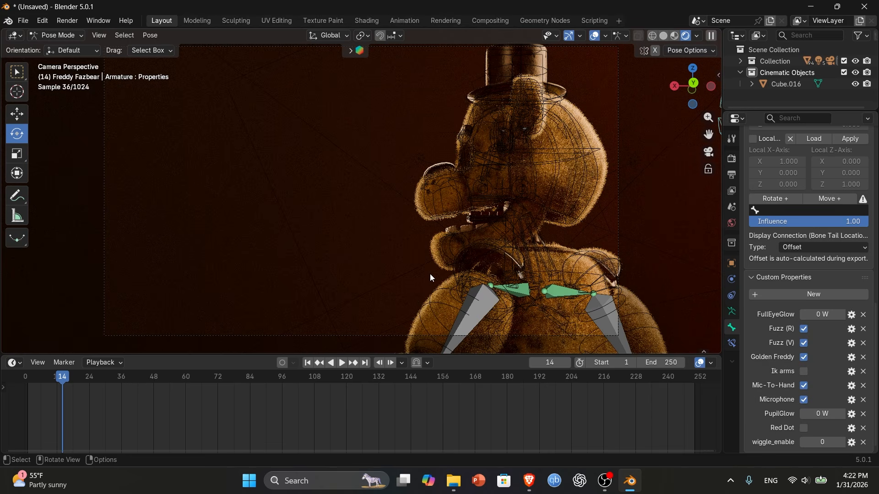
Enable Simplify in the Cycles render settings and show its viewport and render options
left_click(732, 158)
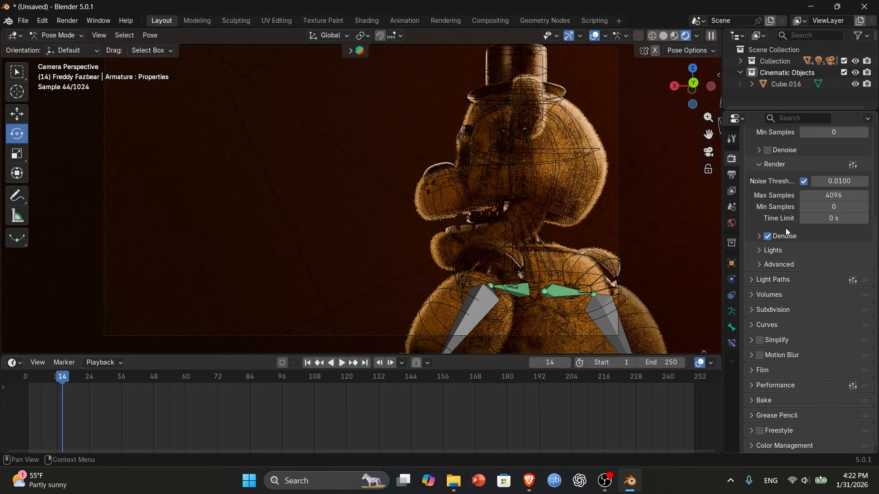
scroll(784, 226, "up", 5)
scroll(782, 218, "up", 2)
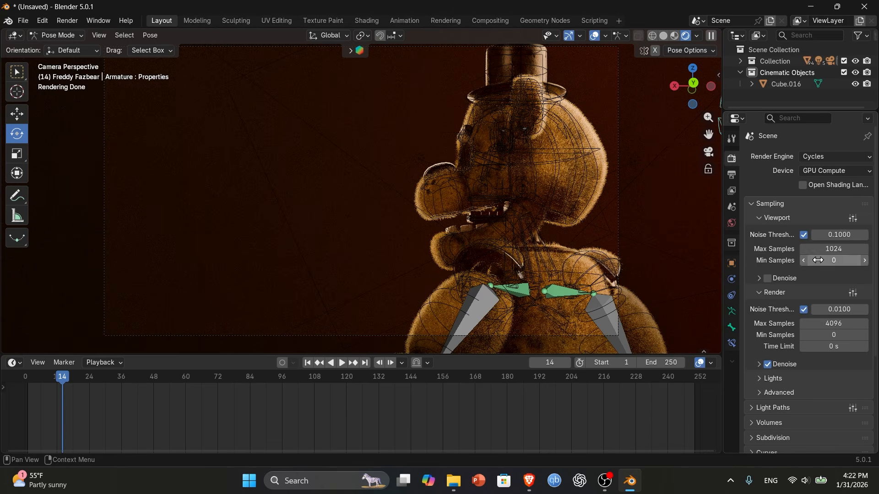
scroll(837, 341, "down", 6)
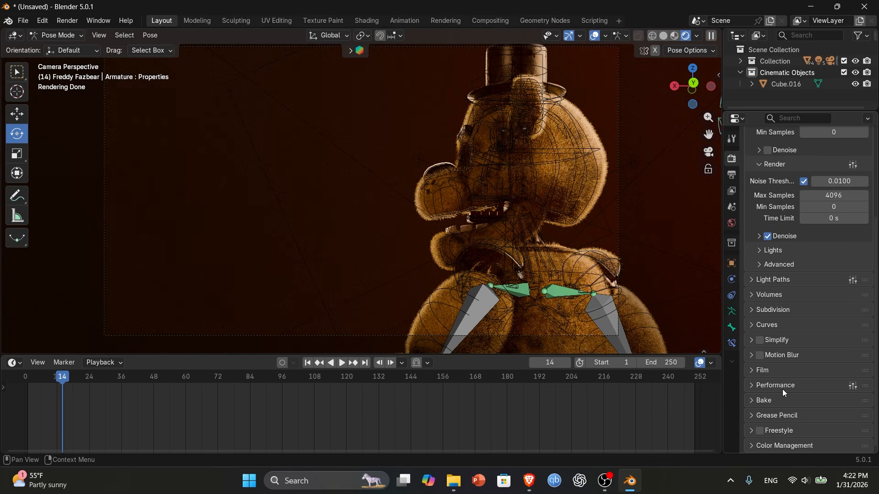
left_click(756, 386)
left_click(758, 386)
left_click(752, 340)
left_click(759, 339)
scroll(765, 380, "down", 3)
scroll(768, 383, "down", 2)
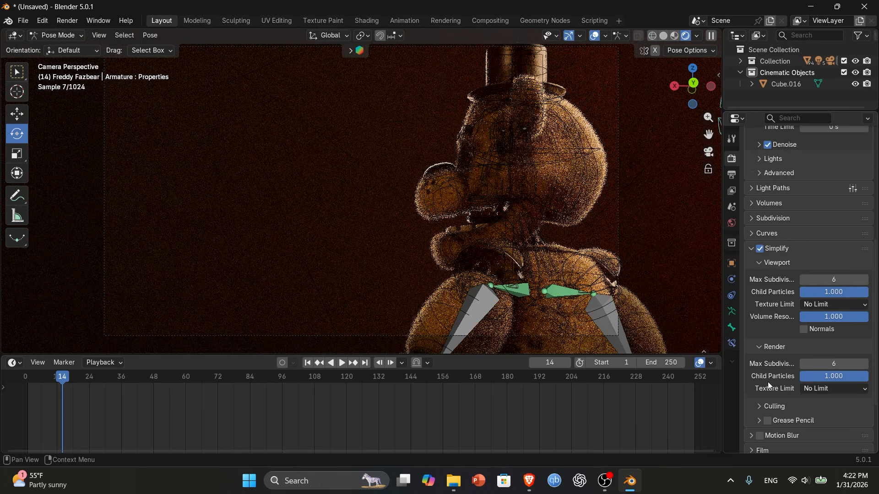
Set the viewport Texture Limit under Simplify to 128 and view Freddy from outside the camera
left_click(820, 306)
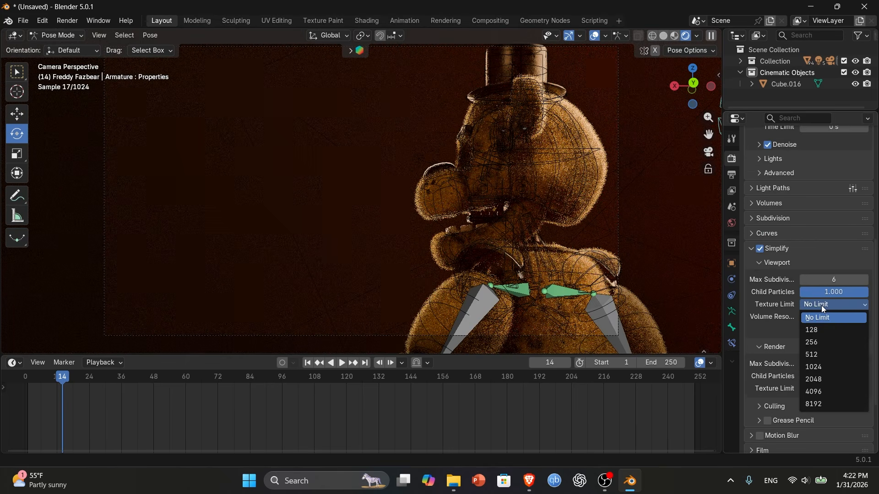
left_click(827, 329)
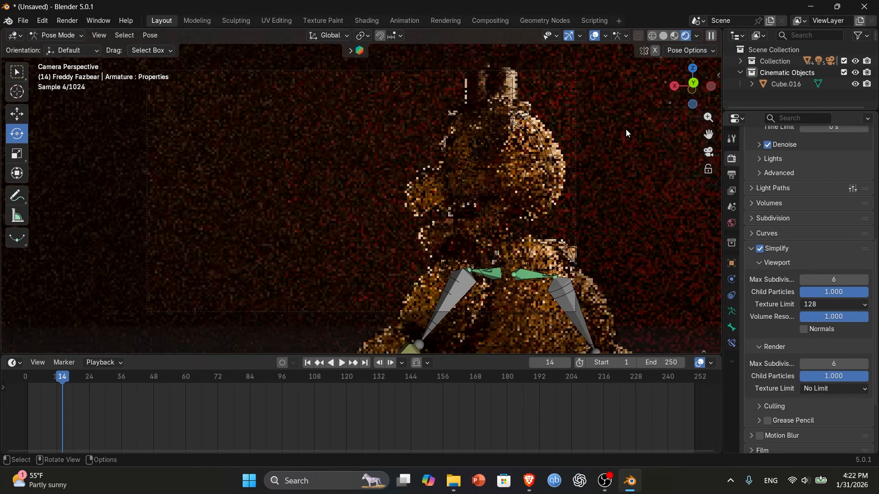
left_click_drag(684, 98, 697, 95)
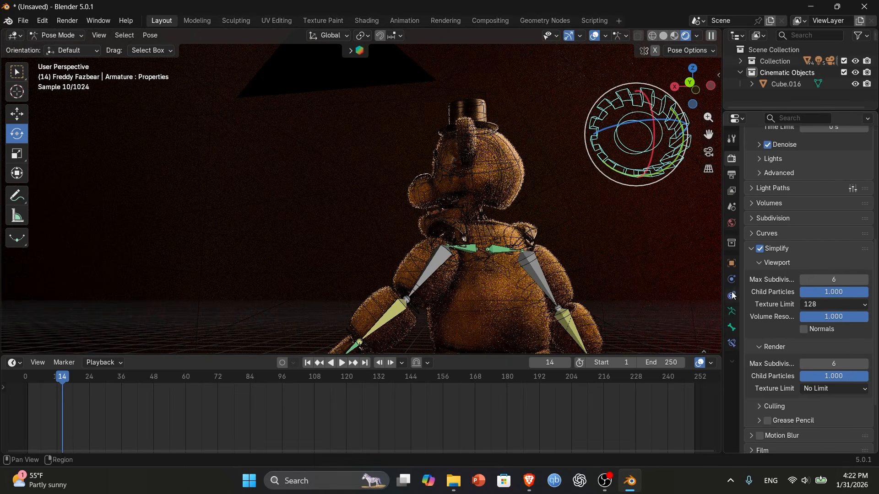
left_click(733, 176)
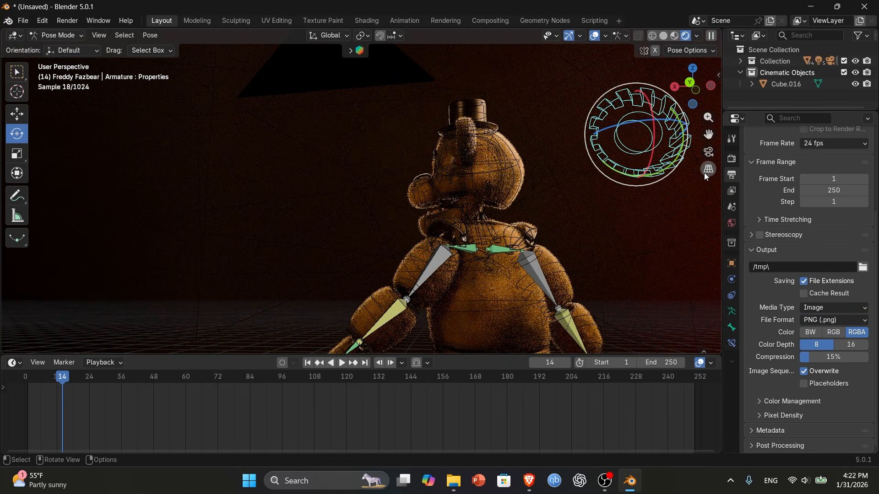
left_click(62, 37)
left_click(59, 48)
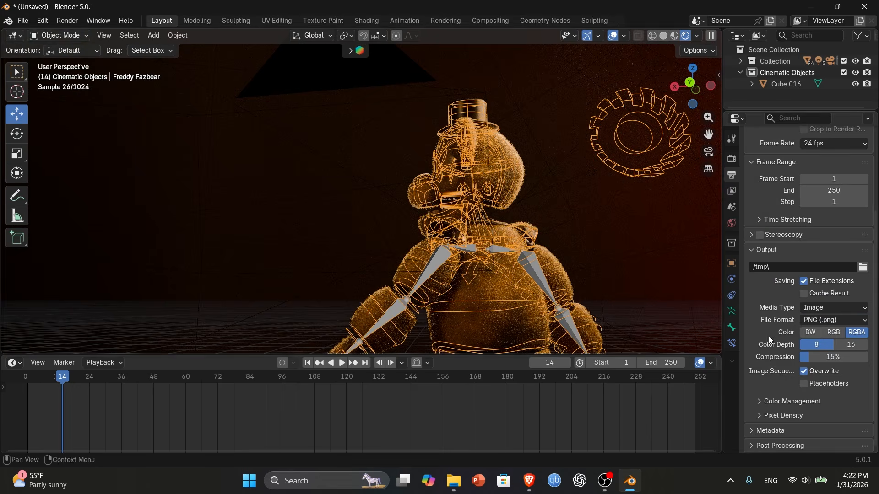
left_click(73, 35)
left_click(62, 73)
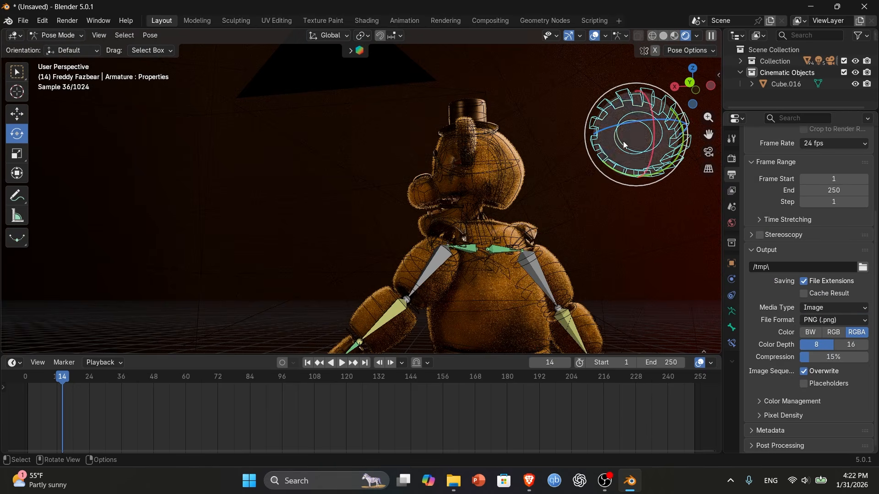
Disable the Fuzz (V) custom property on the Properties bone
left_click(733, 328)
scroll(769, 347, "down", 5)
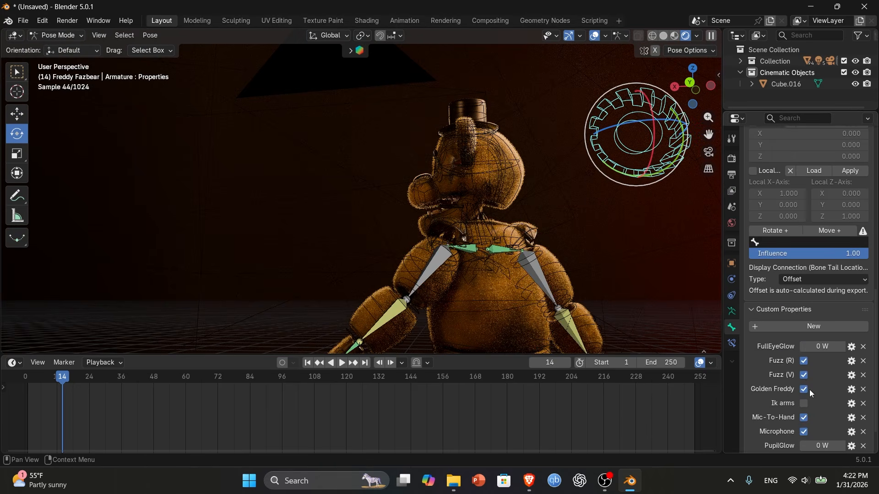
left_click(804, 375)
scroll(498, 287, "up", 3)
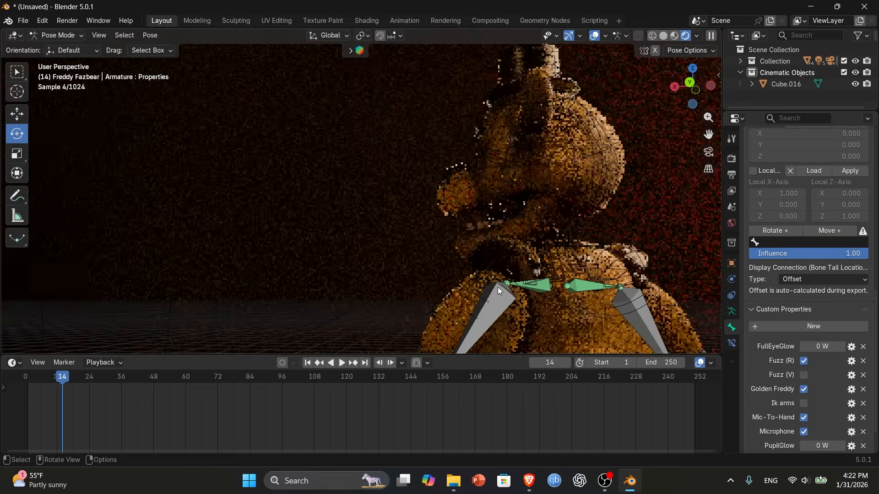
Compare the textures on Freddy's face and muzzle up close in Material Preview and Rendered shading
mouse_move(690, 85)
left_mouse_down()
mouse_move(632, 86)
mouse_move(579, 113)
left_mouse_up()
left_click(675, 37)
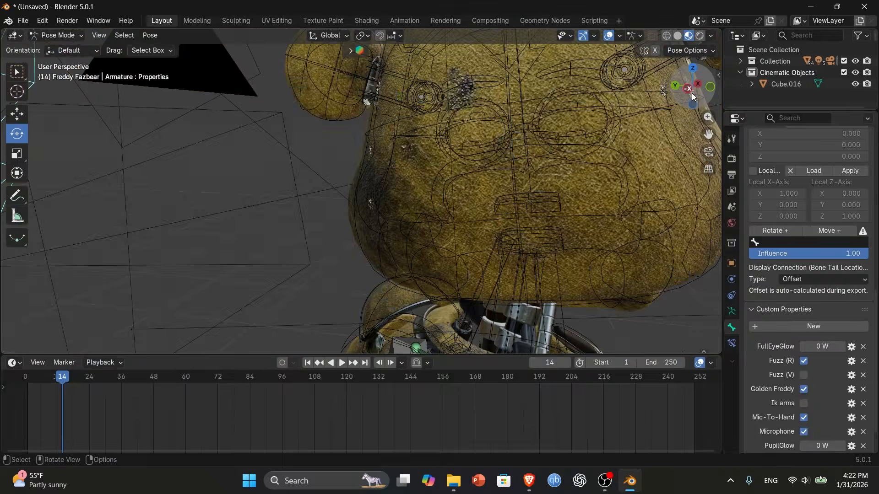
left_click_drag(691, 92, 602, 97)
scroll(775, 301, "down", 1)
scroll(776, 300, "up", 3)
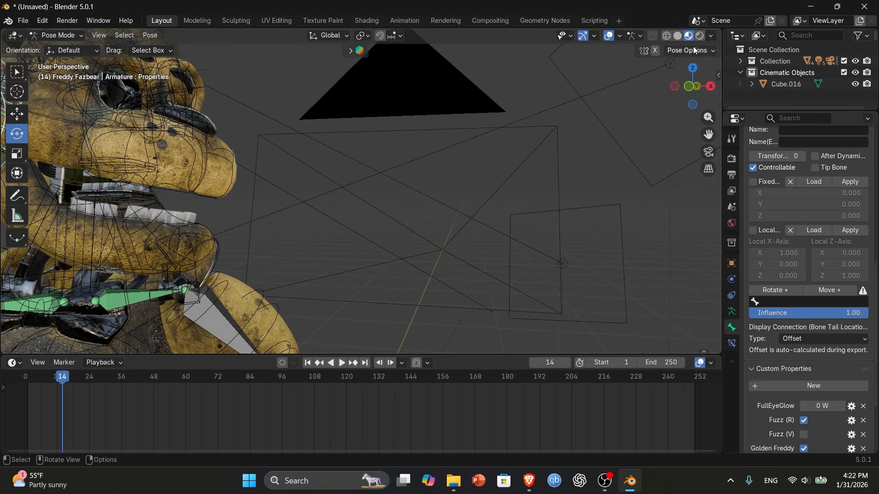
left_click(701, 36)
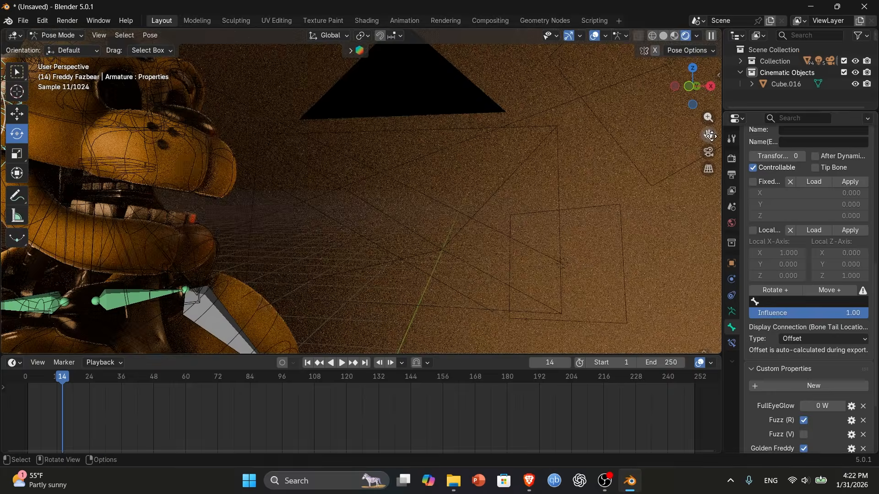
scroll(197, 201, "up", 6)
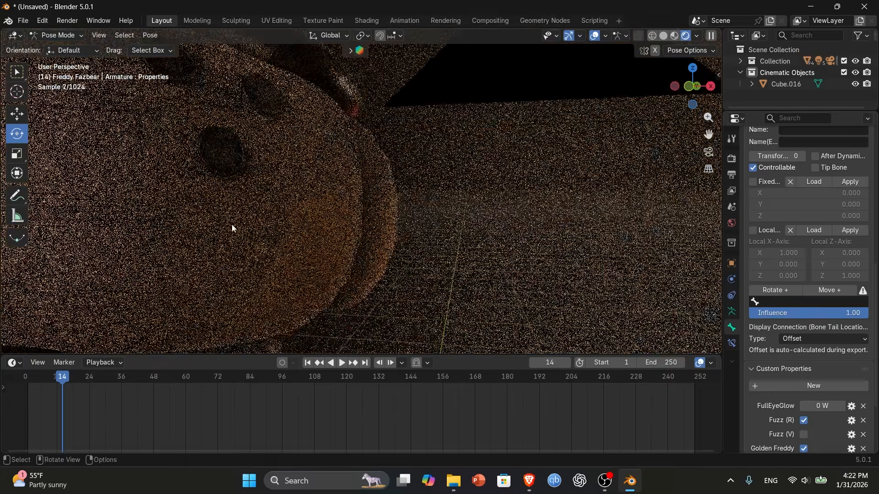
scroll(186, 228, "down", 5)
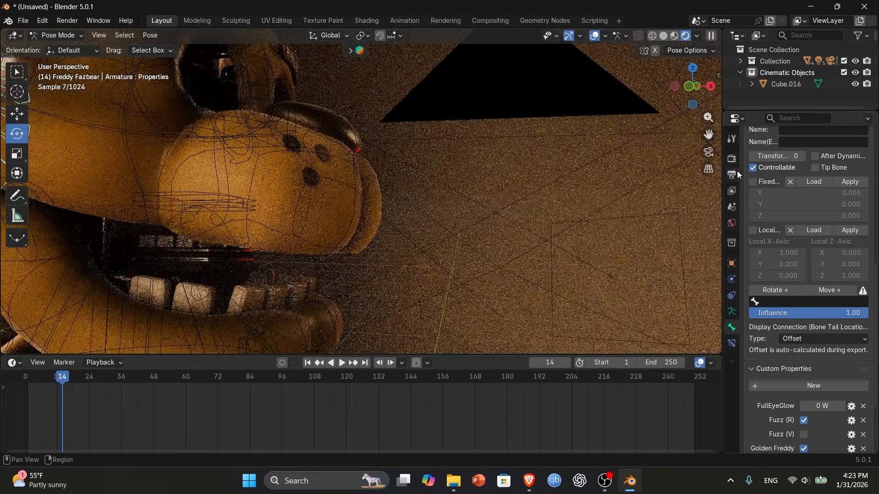
Set the viewport Texture Limit under Simplify in the render settings to No Limit
left_click(736, 173)
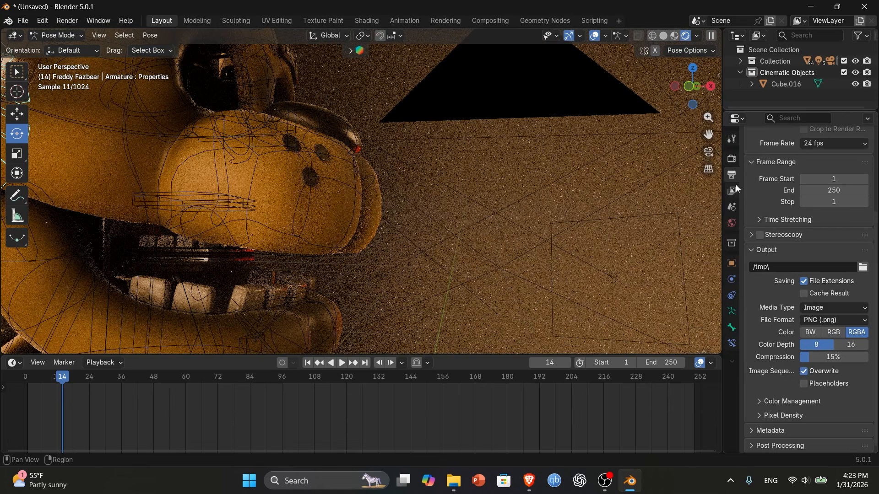
left_click(732, 160)
scroll(785, 340, "down", 5)
left_click(822, 293)
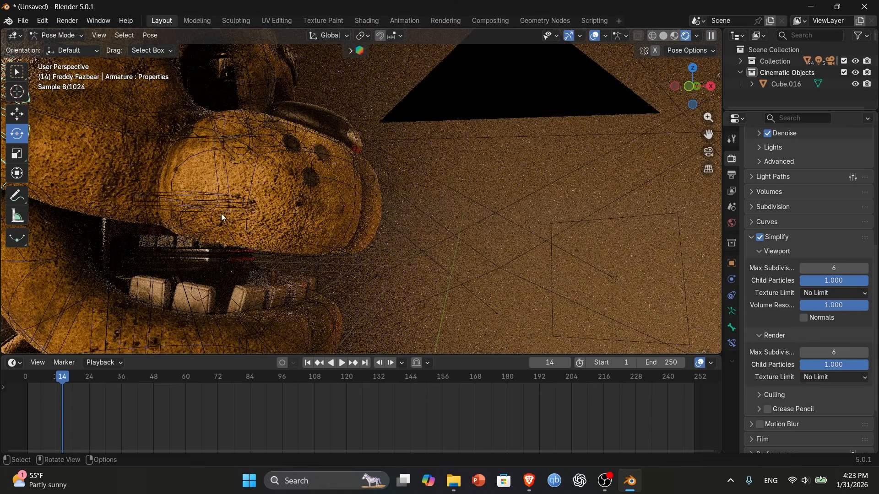
Set the viewport Texture Limit to 128 again and check Freddy from the front and through the camera
left_click(836, 295)
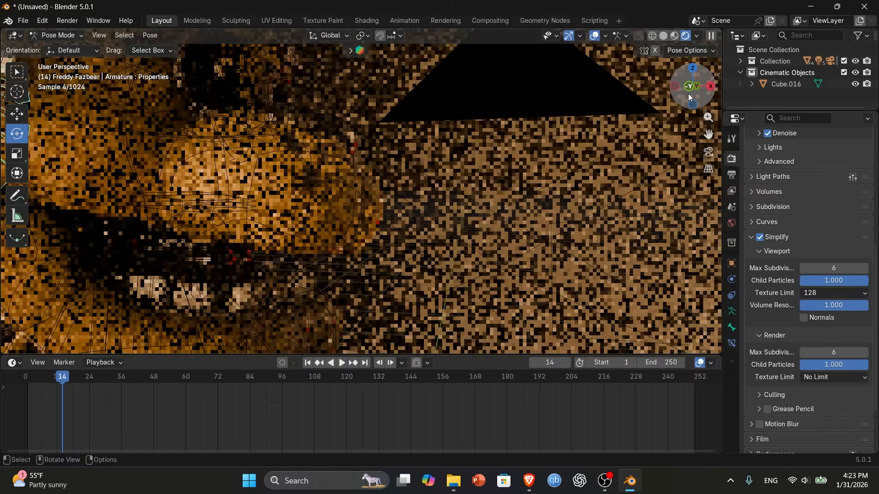
left_click_drag(688, 94, 275, 67)
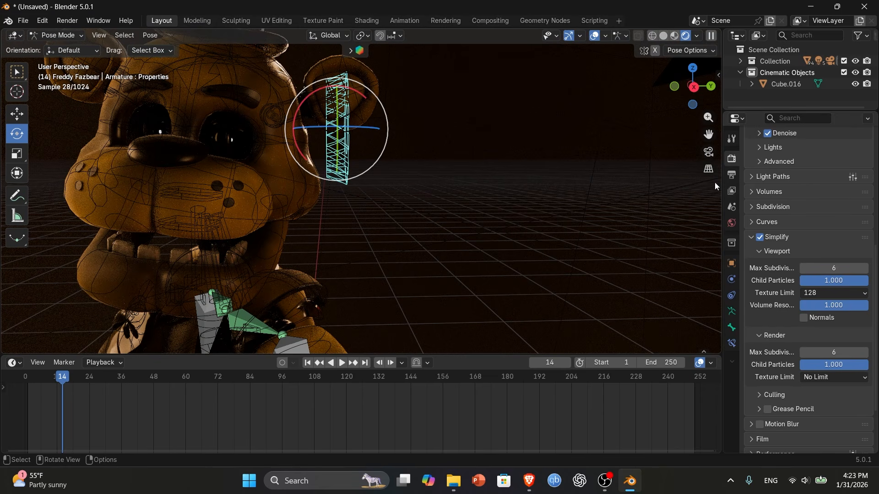
left_click(709, 151)
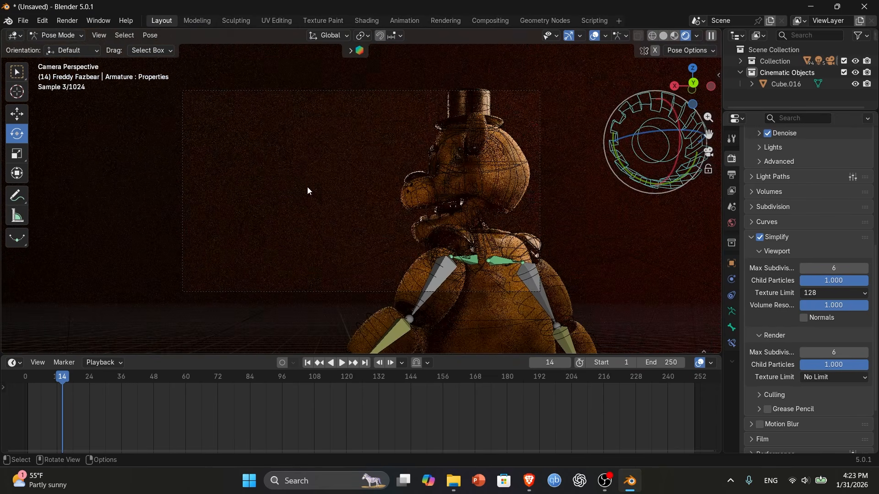
Restore the viewport Texture Limit to No Limit while looking through the camera
left_click(838, 294)
left_click(817, 306)
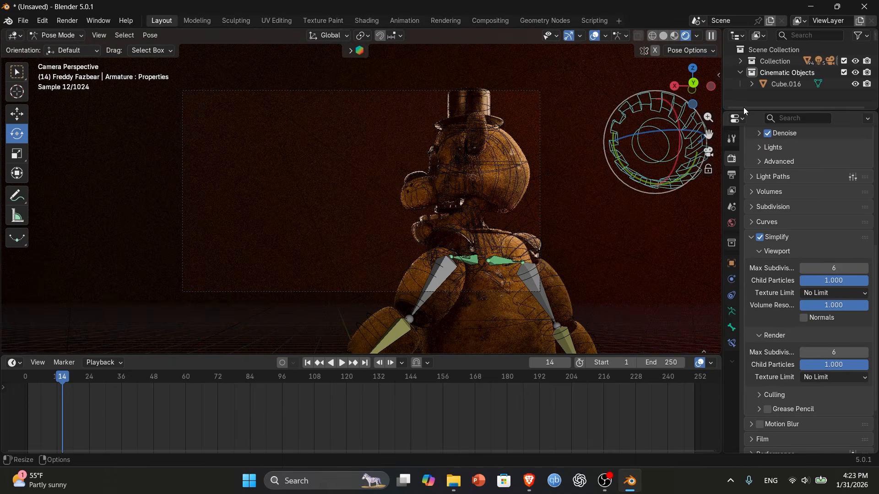
Enable the Fuzz (V) custom property on Freddy's Properties bone and view the fur through the camera
left_click(729, 331)
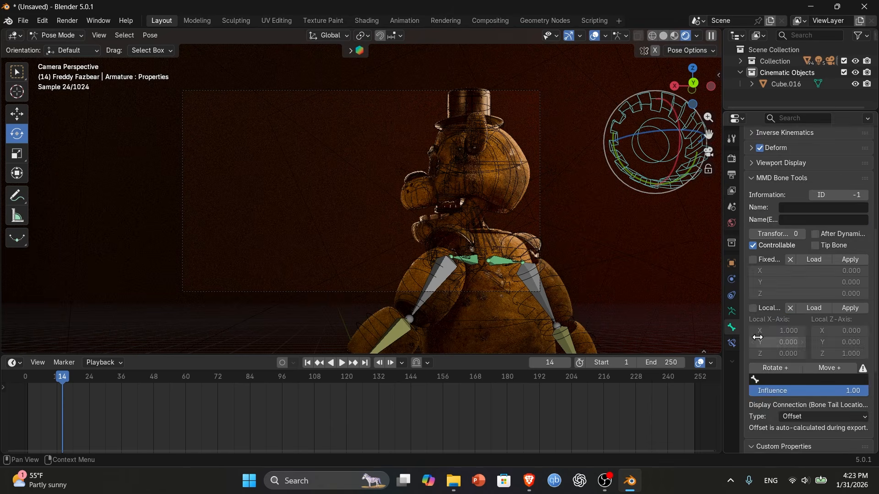
scroll(799, 397, "down", 6)
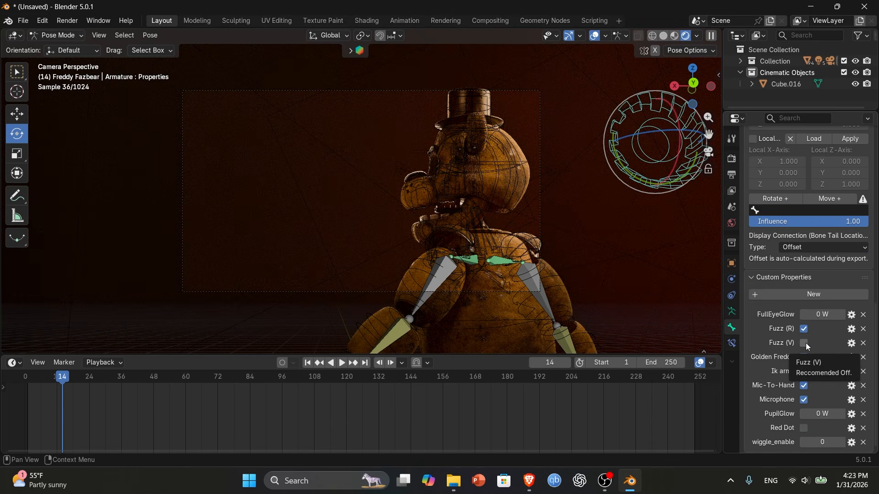
left_click(340, 234)
scroll(498, 255, "up", 2)
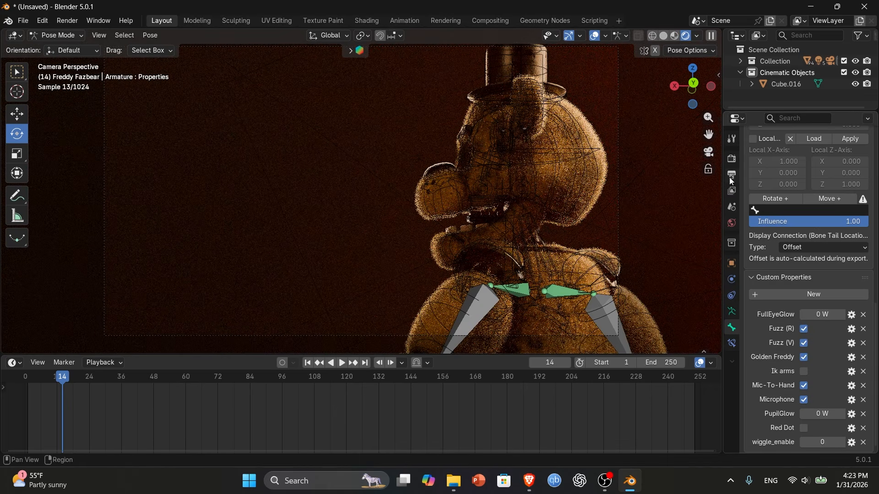
Set the total Max Bounces under Light Paths in the render settings to 6
left_click(731, 158)
scroll(773, 350, "up", 14)
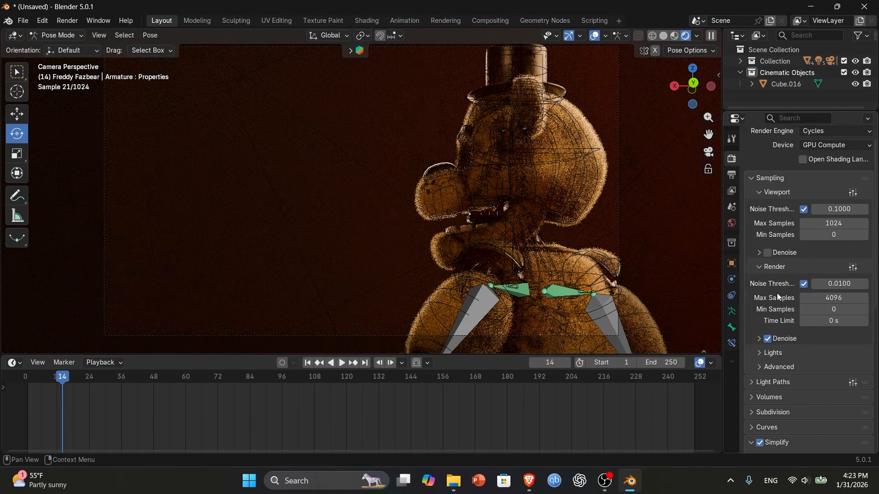
left_click(749, 201)
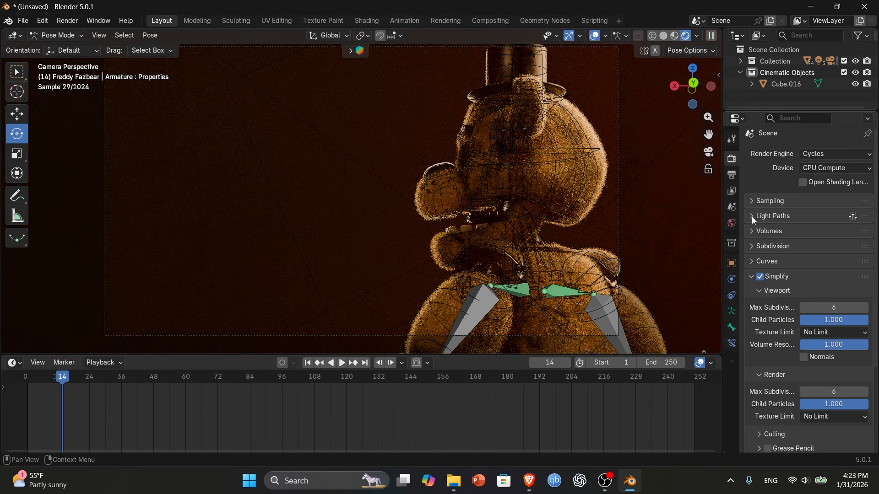
left_click(752, 216)
left_click(834, 248)
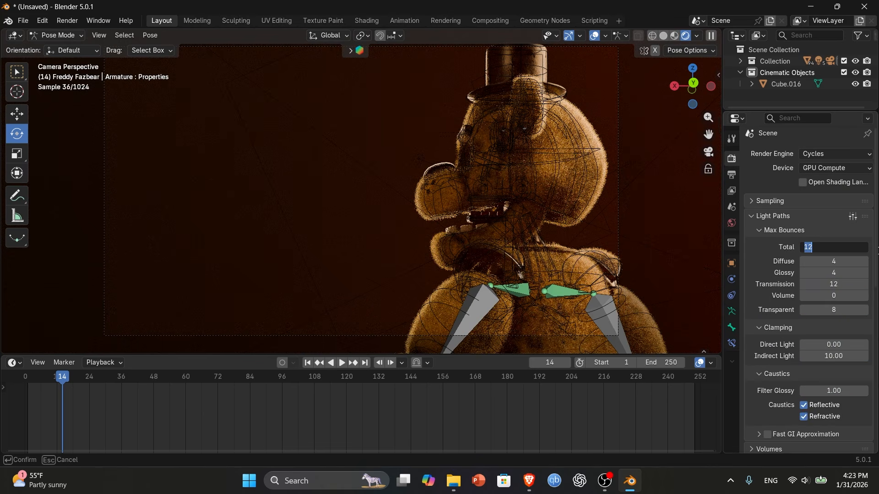
type("6")
key("Return")
Set both the Diffuse and Glossy light bounces to 2
left_click(847, 261)
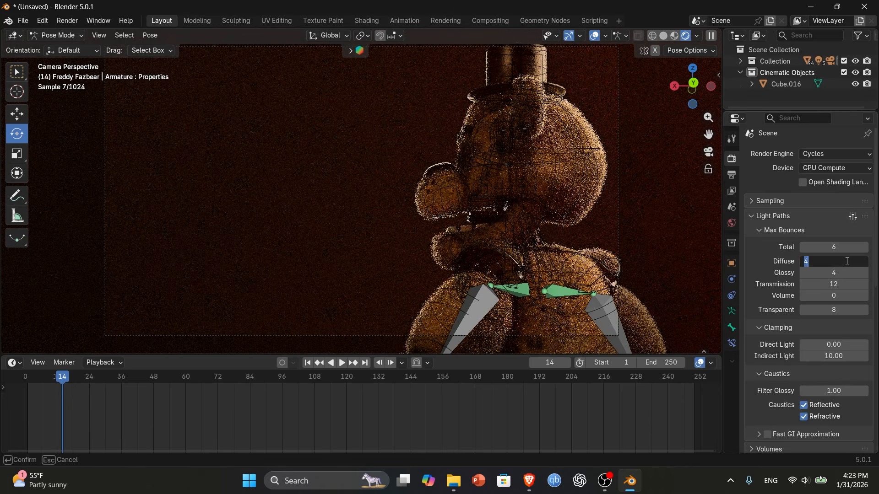
type("2")
key("Return")
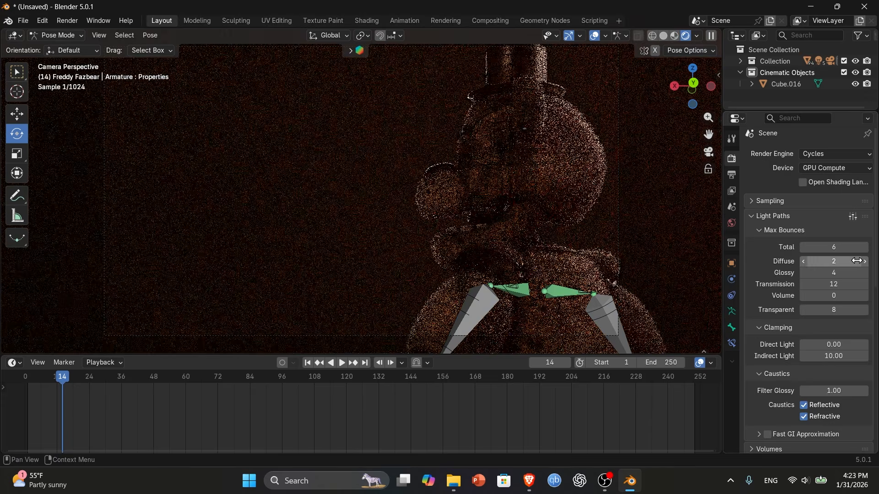
left_click(845, 276)
type("2")
key("Return")
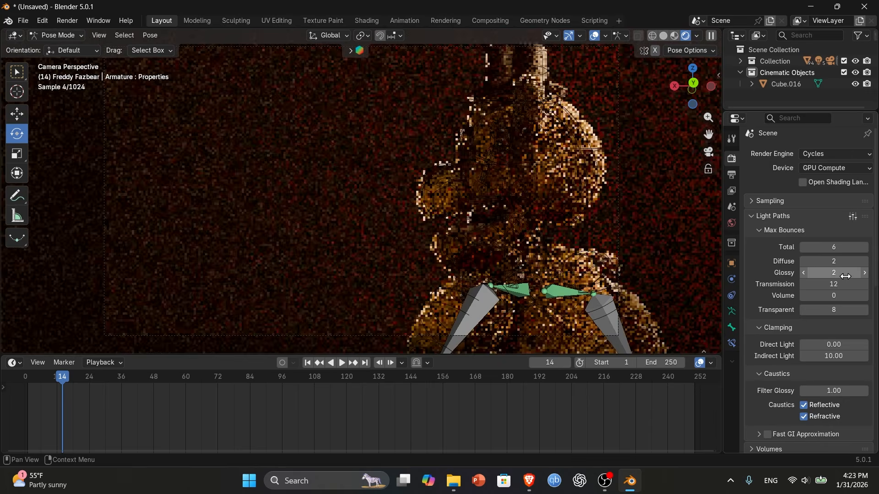
Set the Transmission light bounces to 6
left_click(844, 283)
type("1")
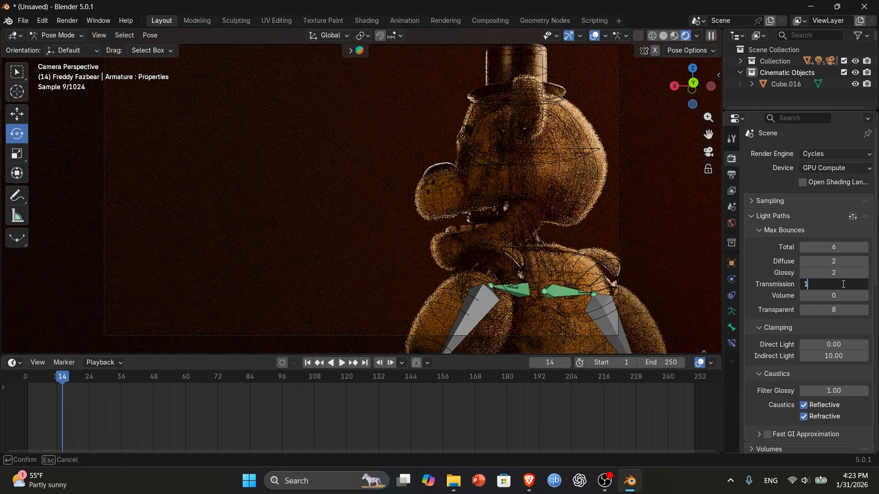
key("BackSpace")
type("6")
key("Return")
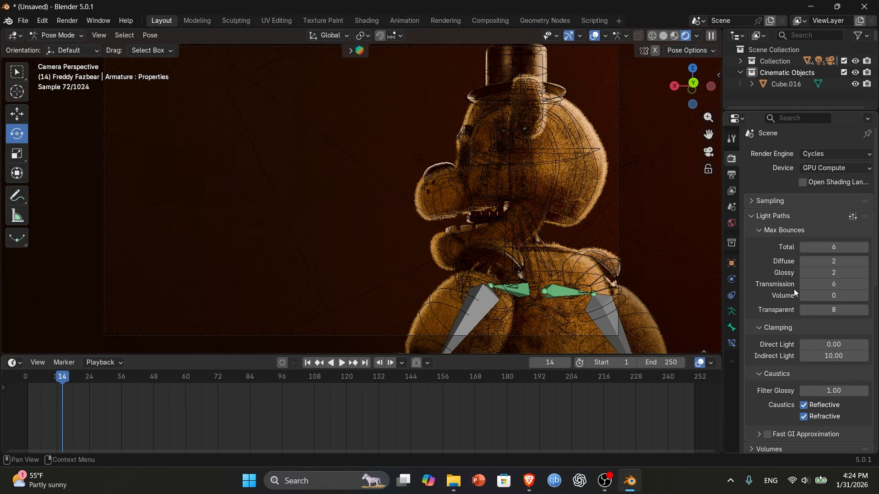
Set the Transparent light bounces to 4 and enable Fast GI Approximation
left_click(818, 311)
type("4")
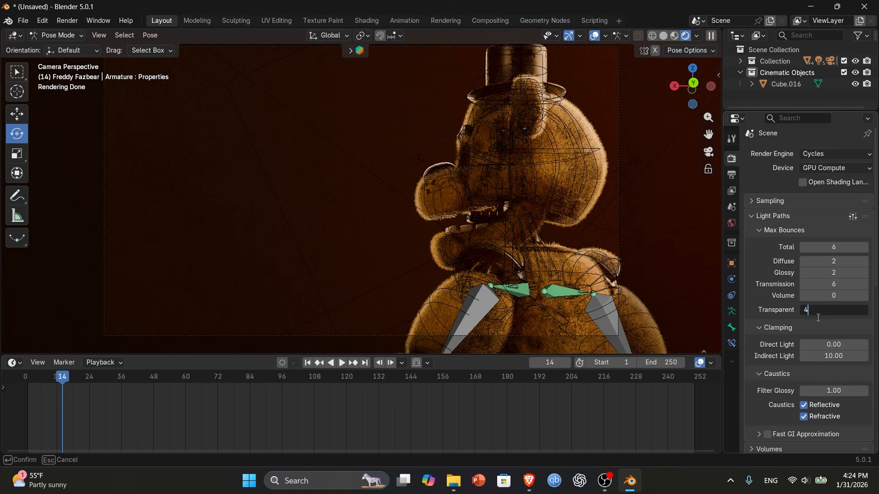
key("Return")
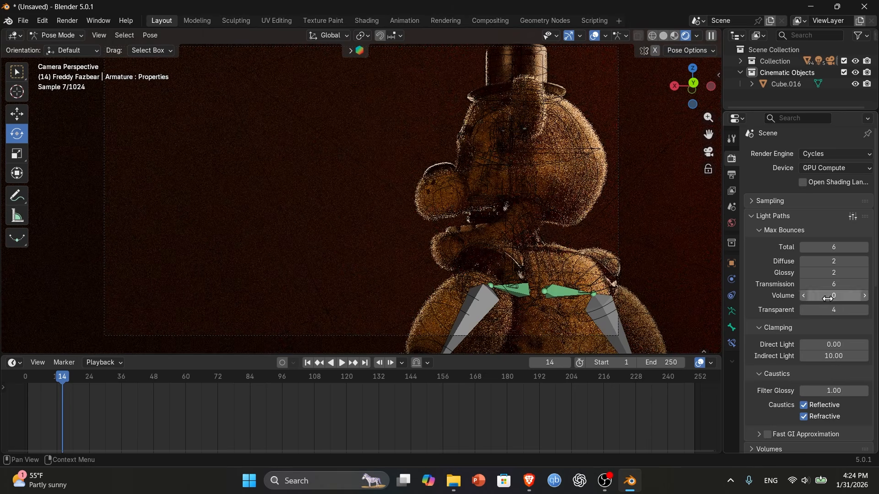
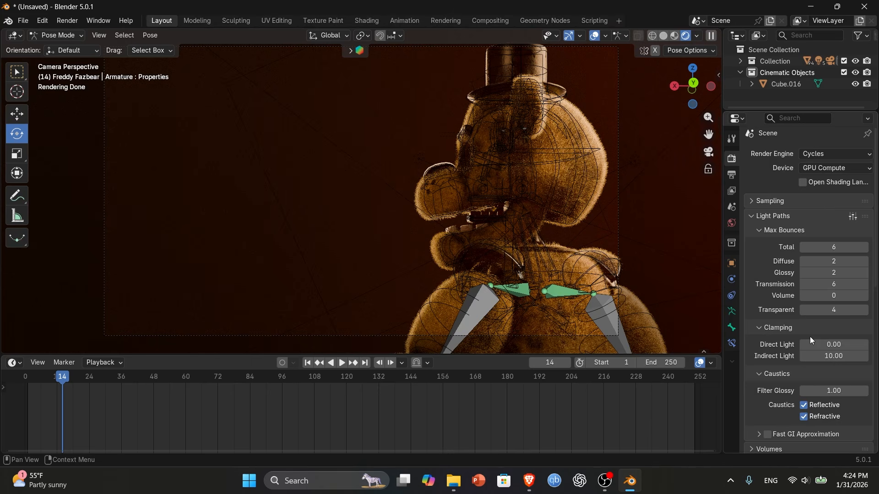
scroll(810, 336, "down", 5)
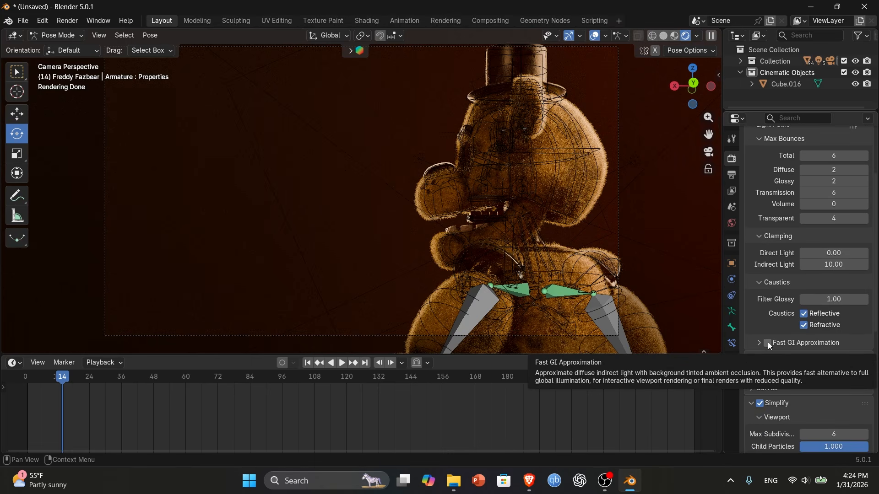
left_click(767, 343)
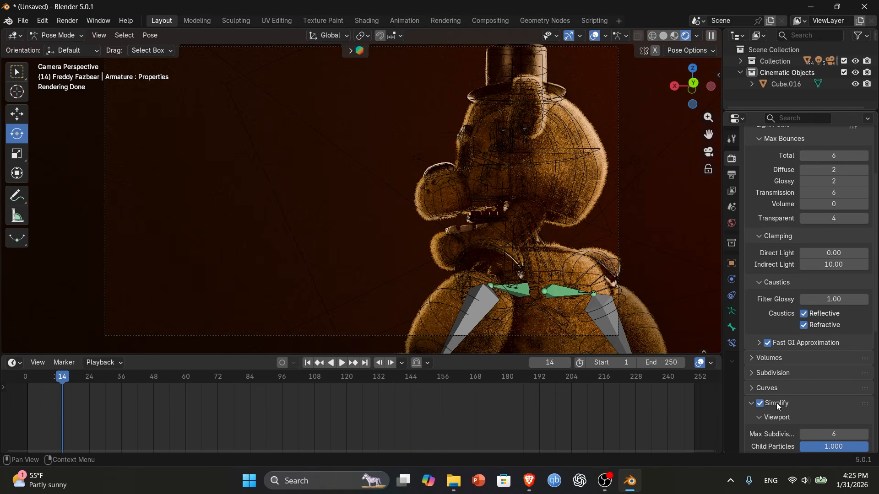
Look through the Simplify Culling options and the Film settings in the render properties
scroll(783, 388, "down", 1)
scroll(746, 355, "down", 9)
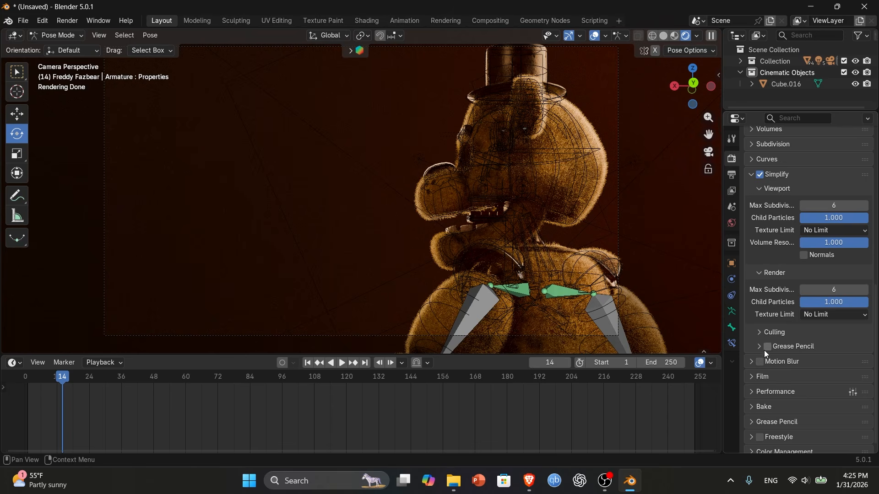
left_click(760, 332)
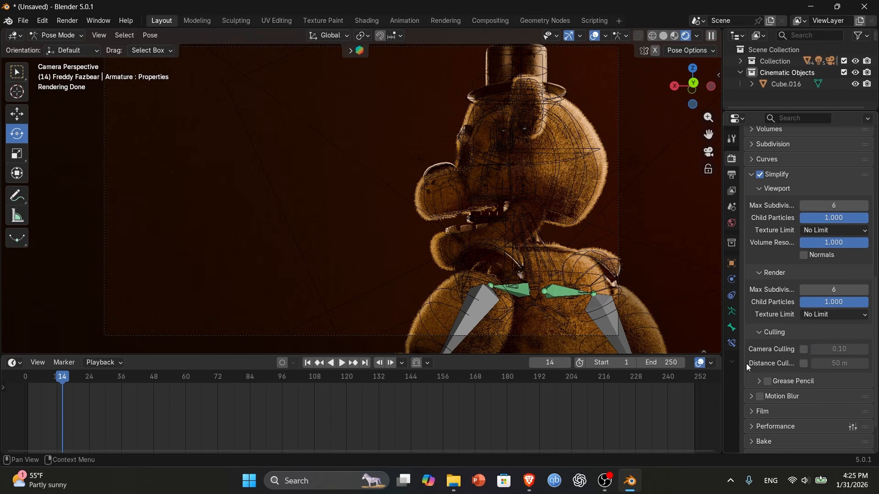
left_click(762, 332)
scroll(823, 375, "down", 1)
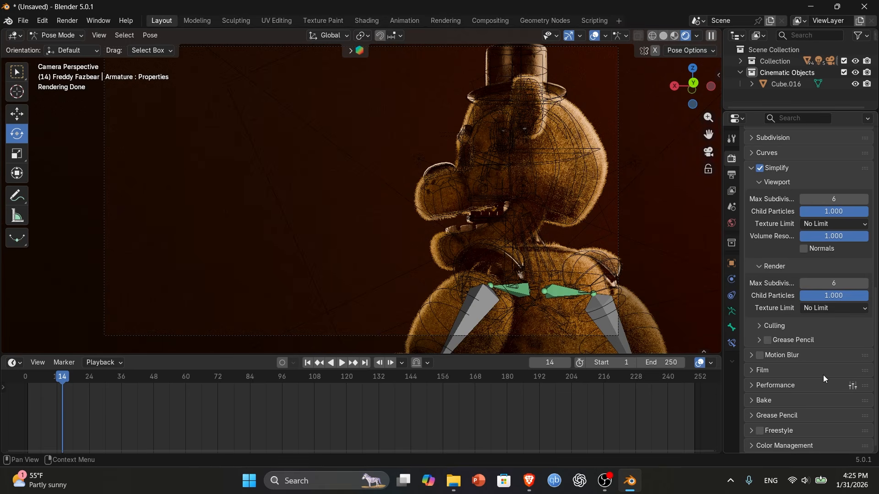
left_click(752, 370)
scroll(760, 368, "down", 2)
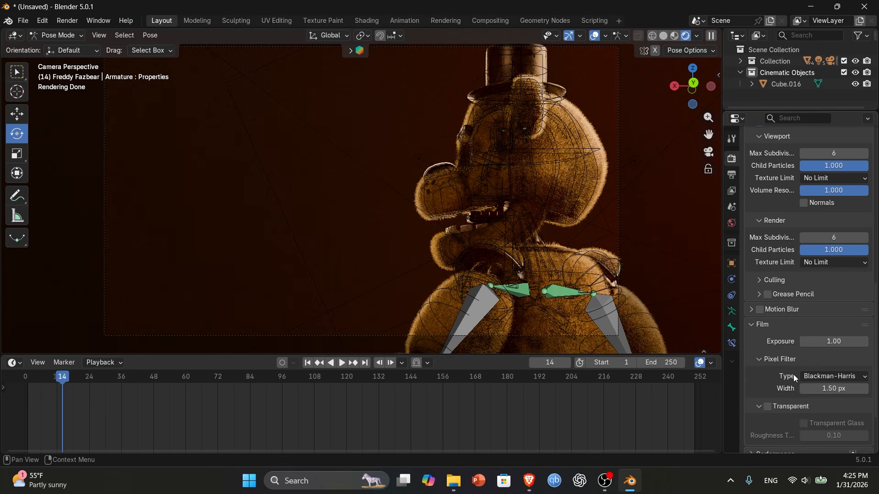
scroll(756, 339, "up", 2)
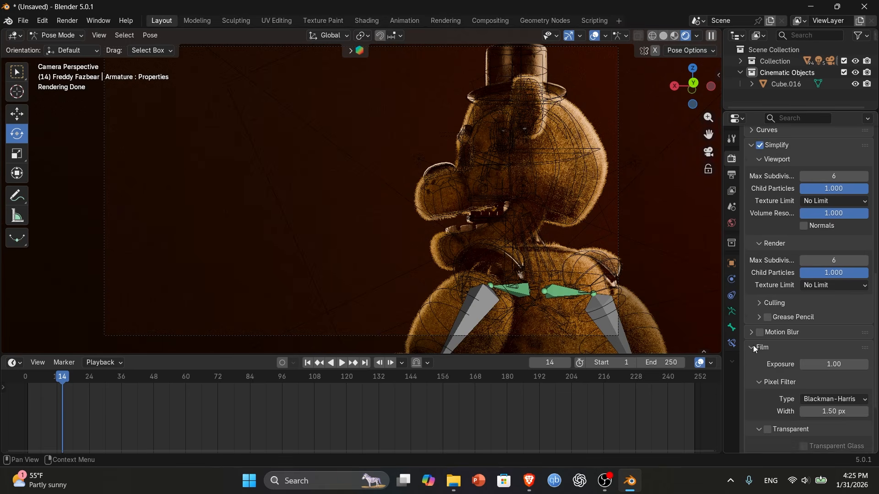
left_click(759, 360)
Set the memory Tile Size in the render Performance settings to 64
left_click(756, 386)
scroll(841, 398, "down", 6)
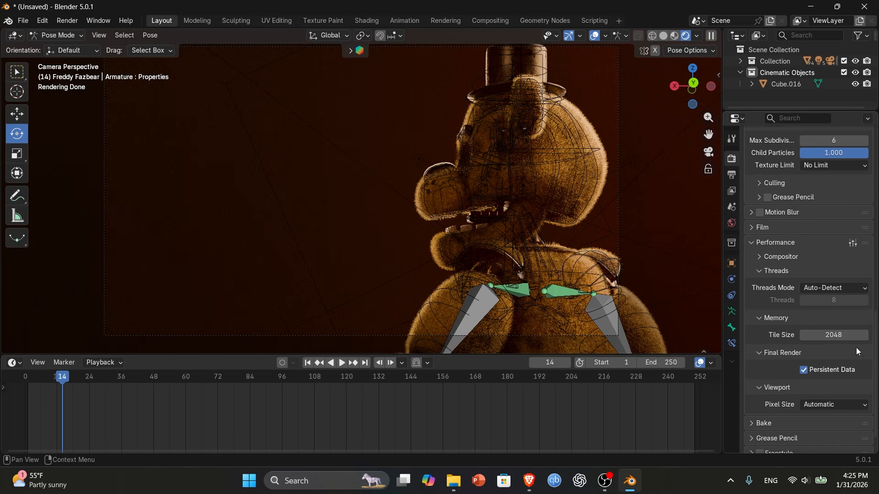
left_click(848, 336)
type("64")
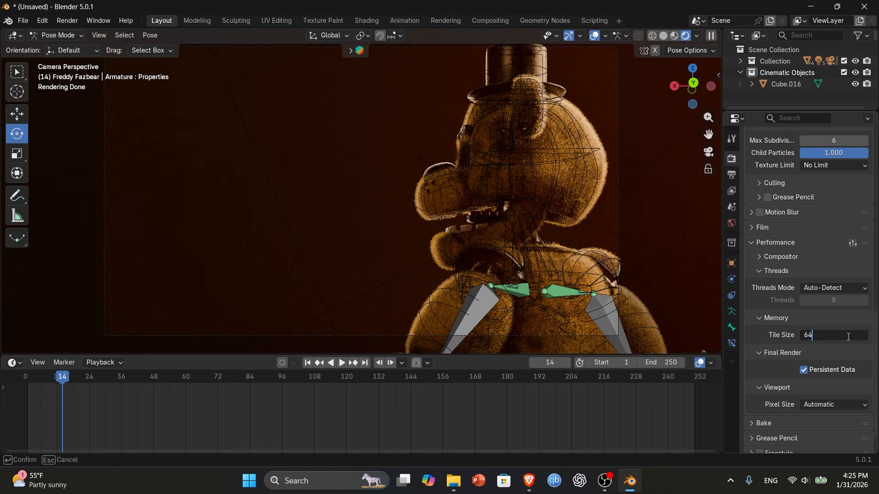
key("Return")
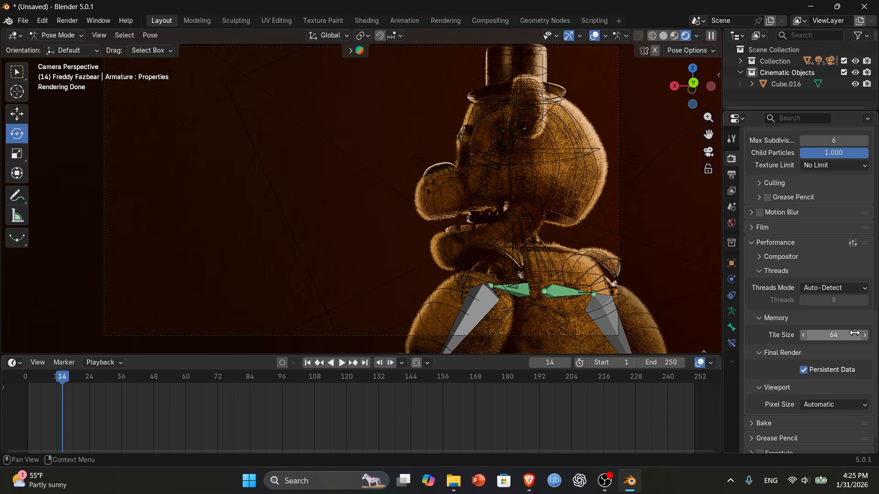
Set the Color Management view transform to Filmic, trying the Medium High Contrast look before choosing High Contrast
scroll(778, 353, "down", 1)
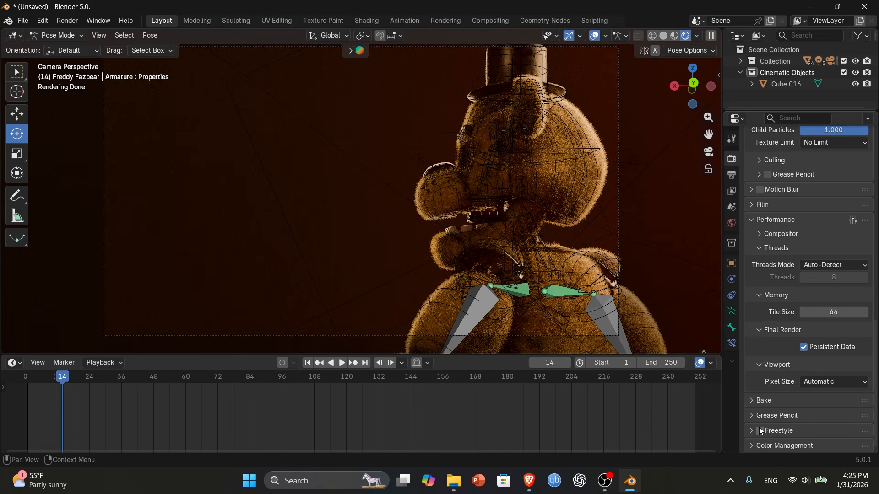
left_click(754, 445)
scroll(757, 441, "down", 5)
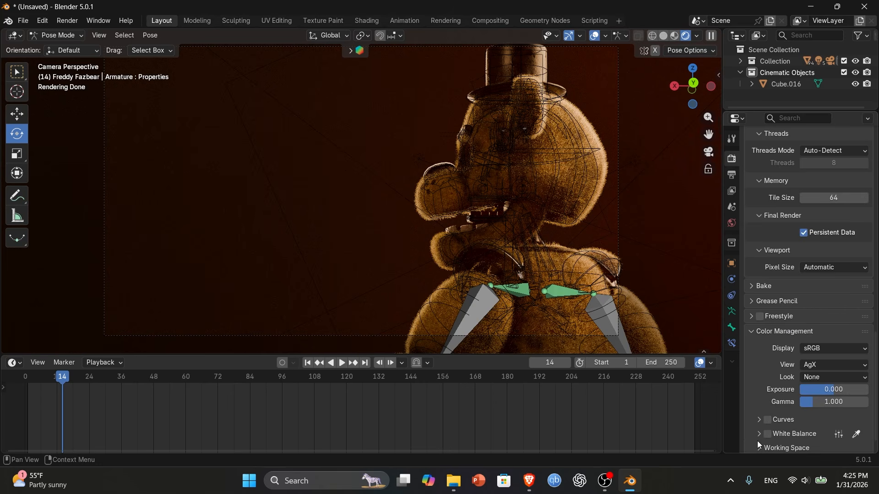
left_click(826, 365)
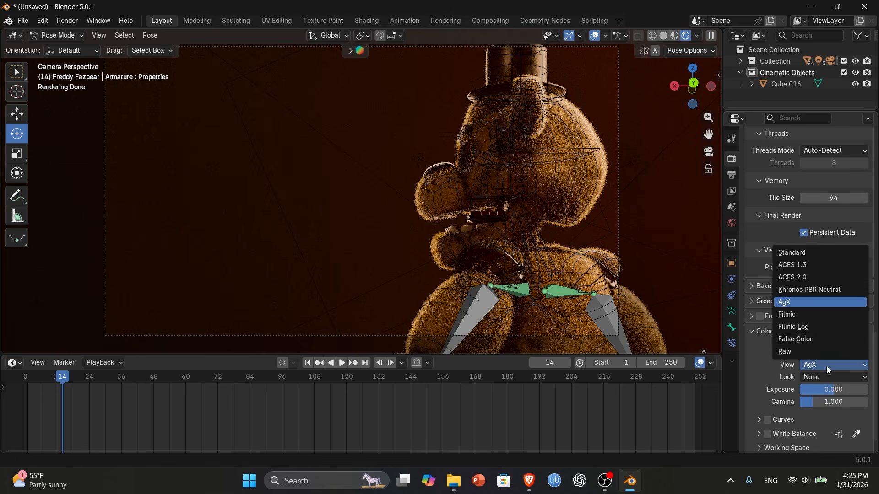
left_click(794, 314)
left_click(817, 376)
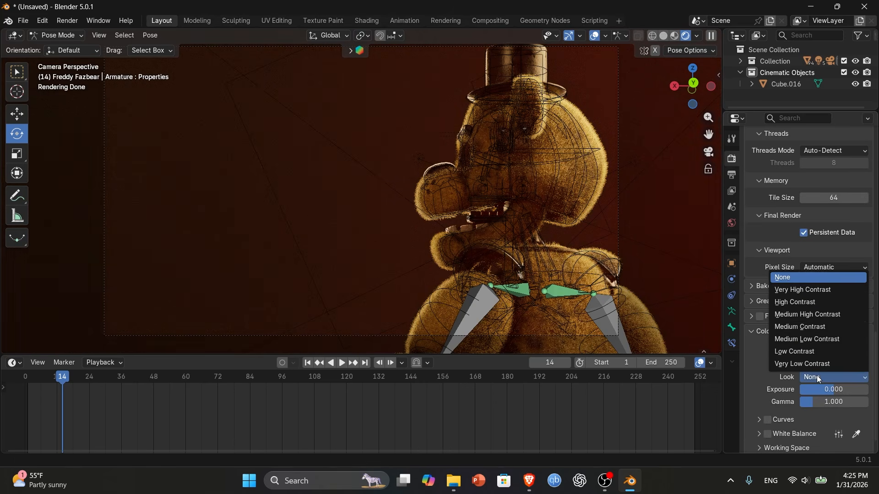
left_click(804, 318)
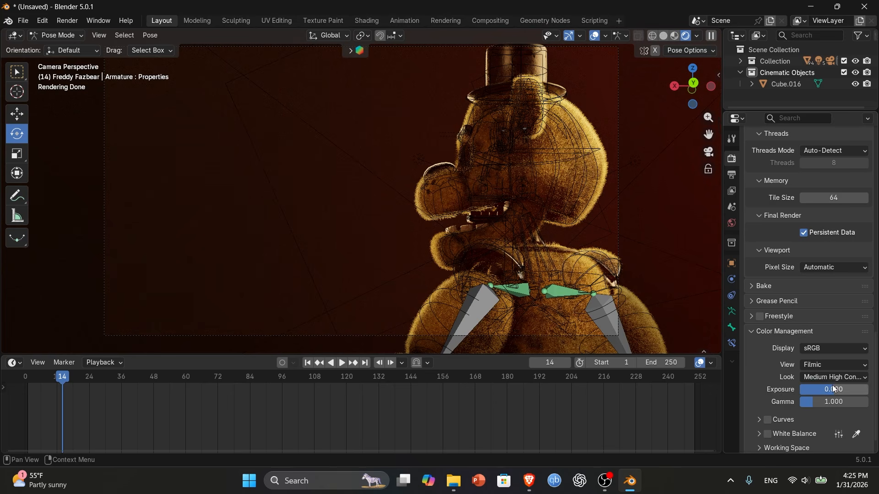
left_click(845, 376)
left_click(809, 302)
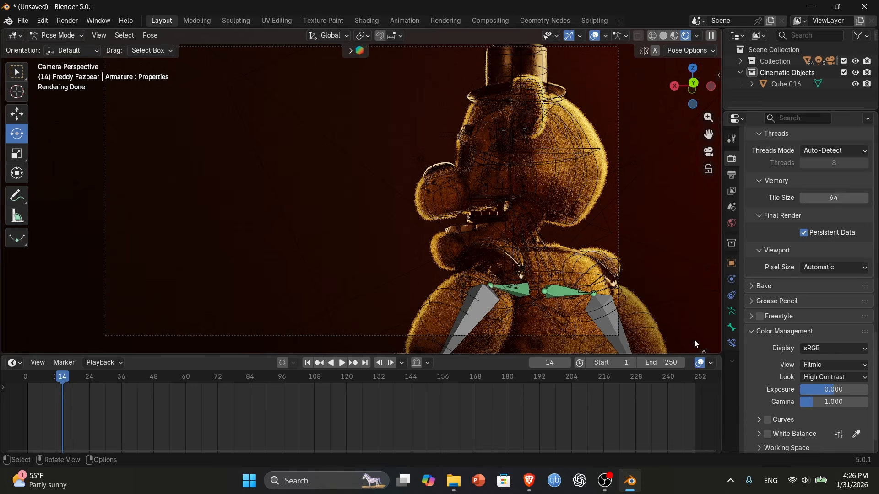
Set the output Resolution Y to 804 px for a wider cinematic frame
left_click(731, 175)
scroll(826, 158, "up", 1)
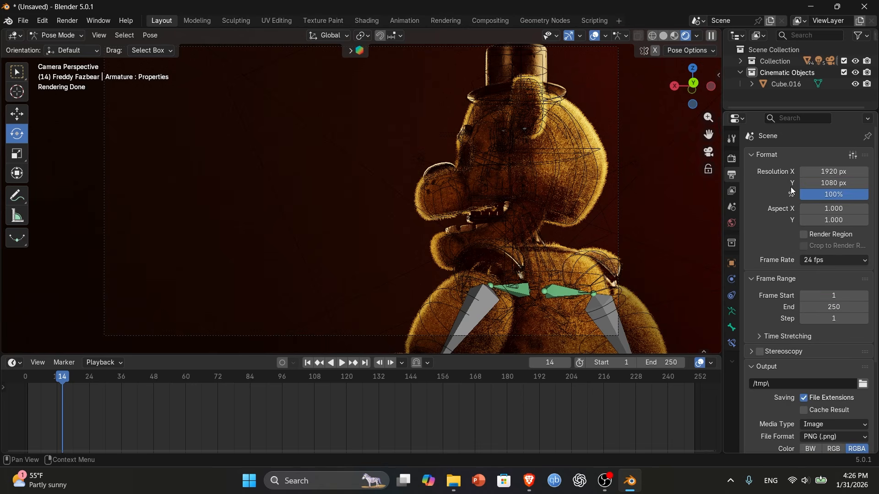
left_click(828, 181)
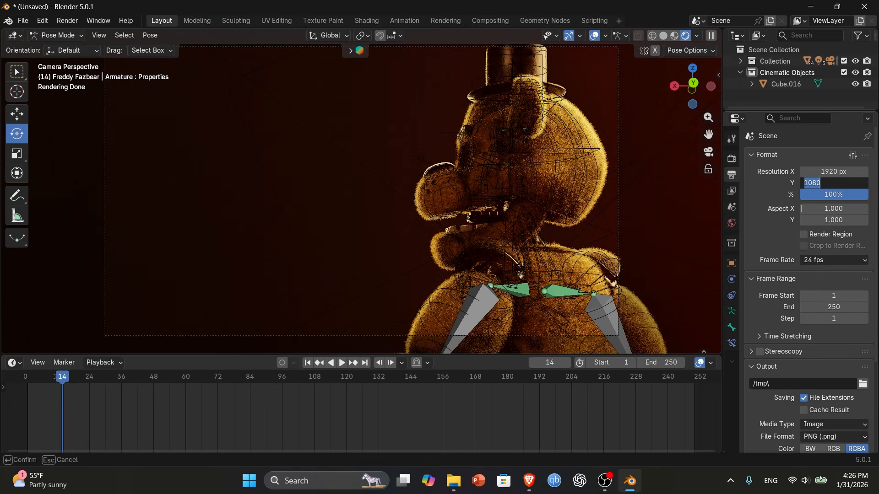
key("BackSpace")
type("804")
key("Return")
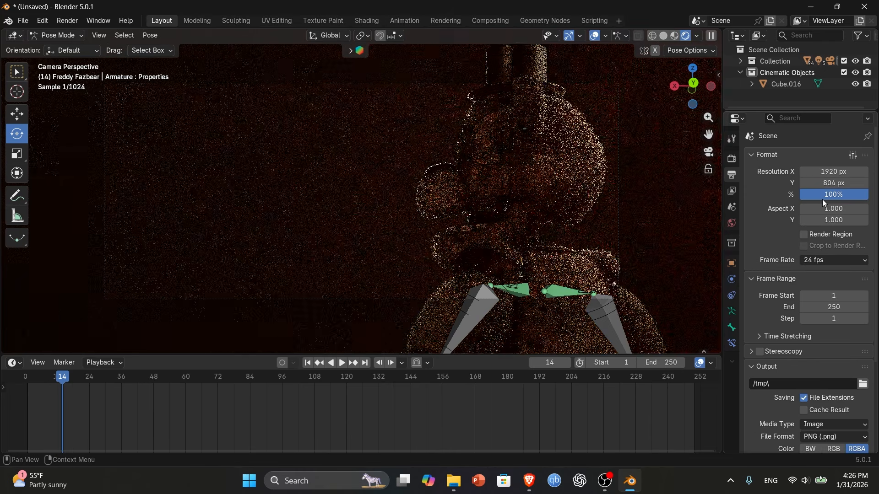
Reframe the camera with walk navigation, pulling back so Freddy's hat and head fit inside the frame
key("shift+grave")
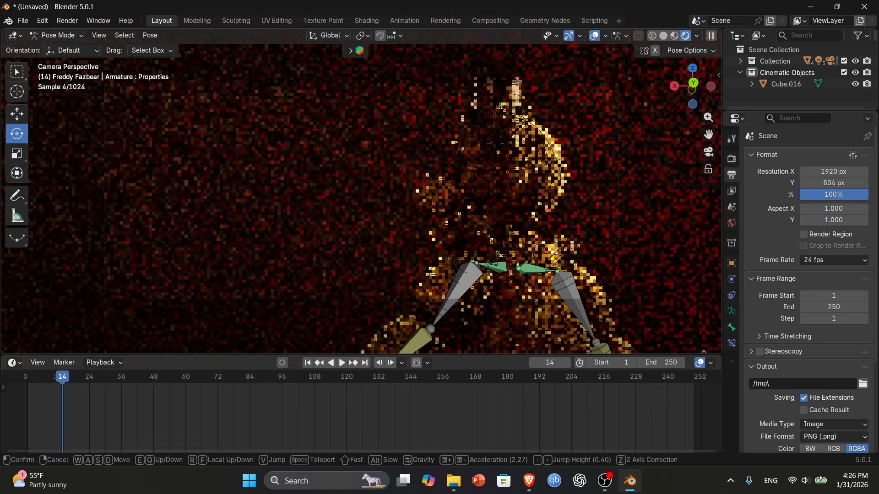
left_click(441, 191)
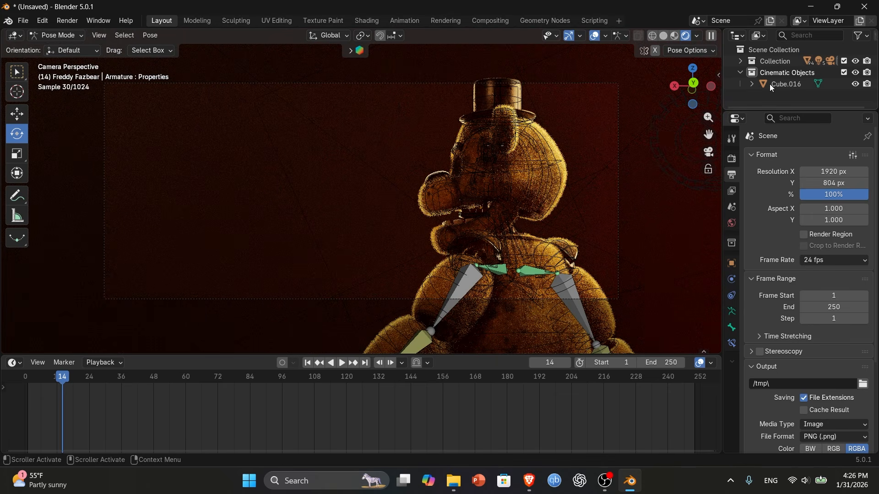
Leave pose mode for Object Mode and make the Area.002 light in Collection the active object
left_click(740, 61)
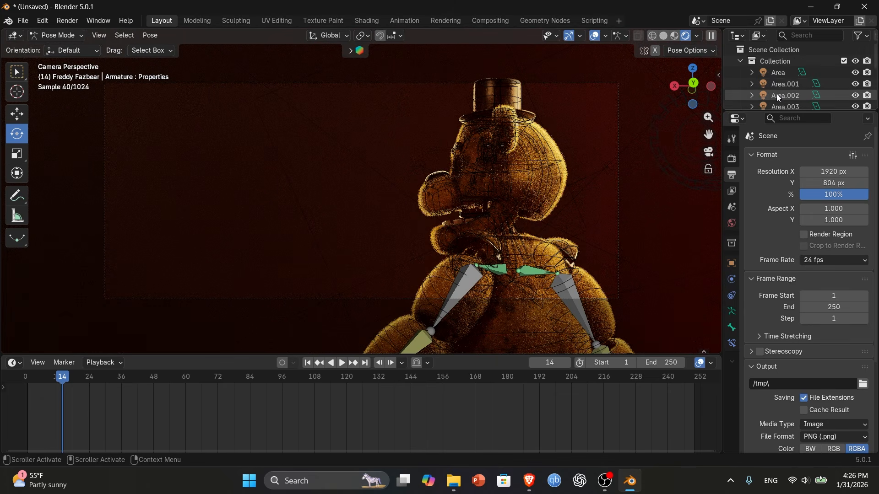
scroll(776, 94, "down", 2)
left_click(775, 70)
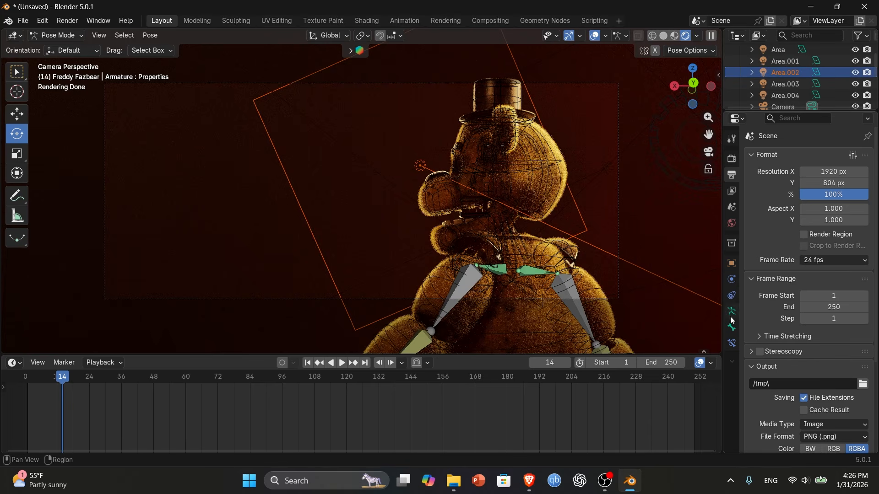
left_click(57, 35)
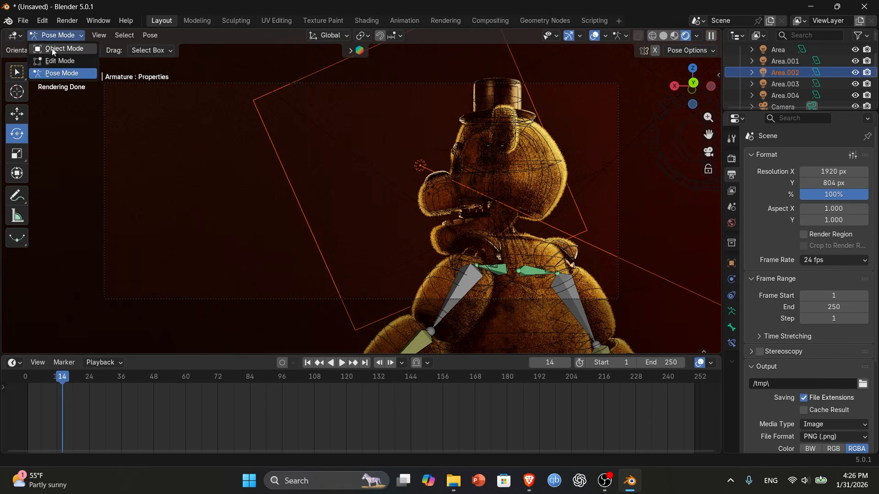
left_click(59, 45)
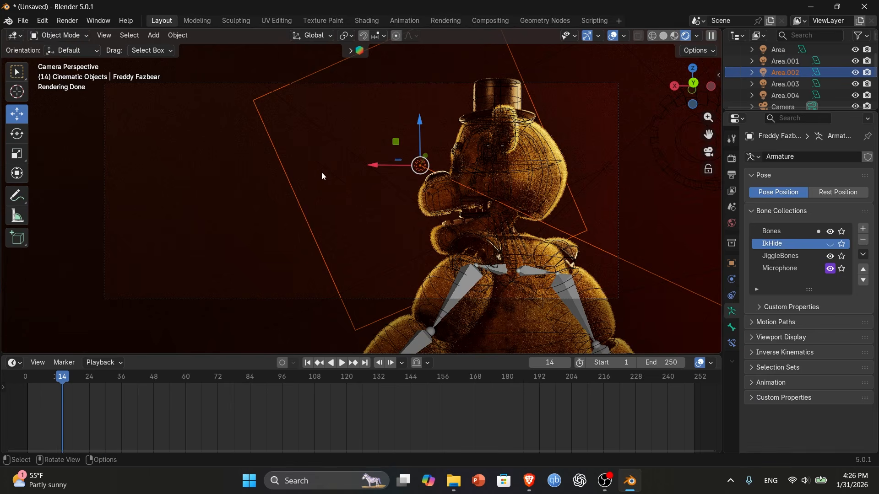
left_click(356, 163)
left_click(299, 185)
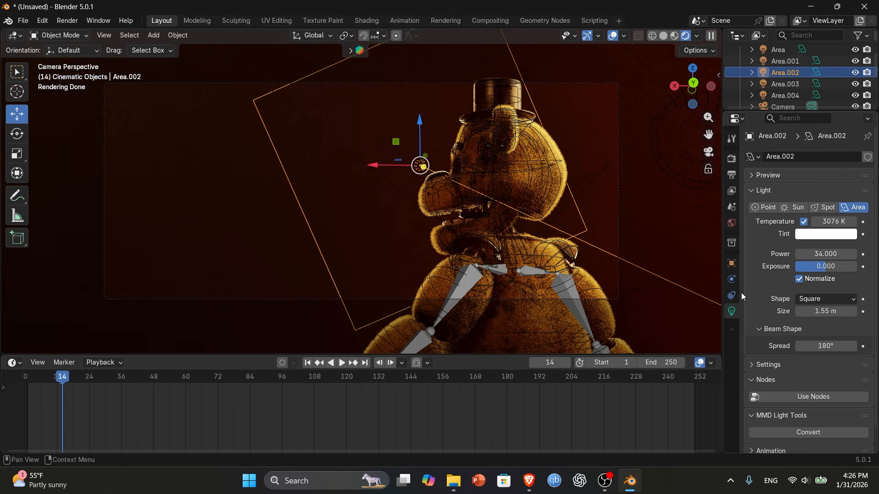
Lower Area.002's power to 10, toggling the light's visibility to compare its effect on Freddy's face
mouse_move(819, 254)
left_mouse_down()
mouse_move(808, 255)
mouse_move(826, 255)
left_mouse_up()
scroll(453, 230, "up", 3)
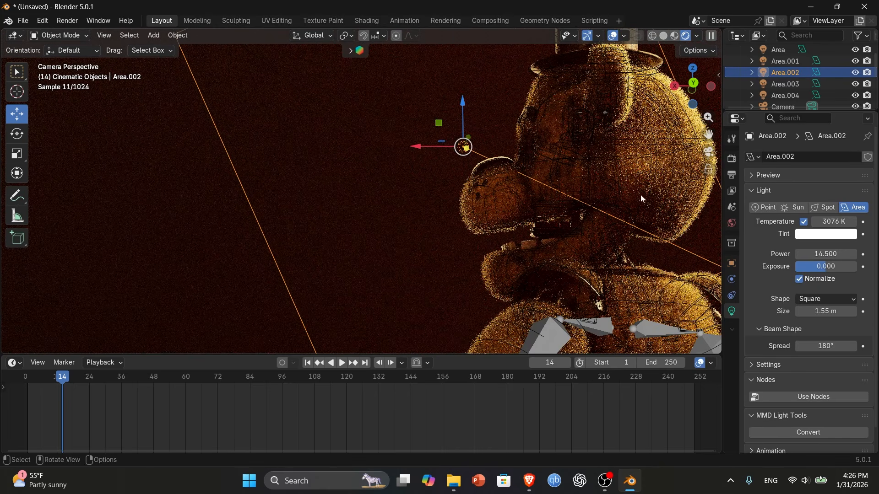
left_click(856, 72)
left_click(856, 72)
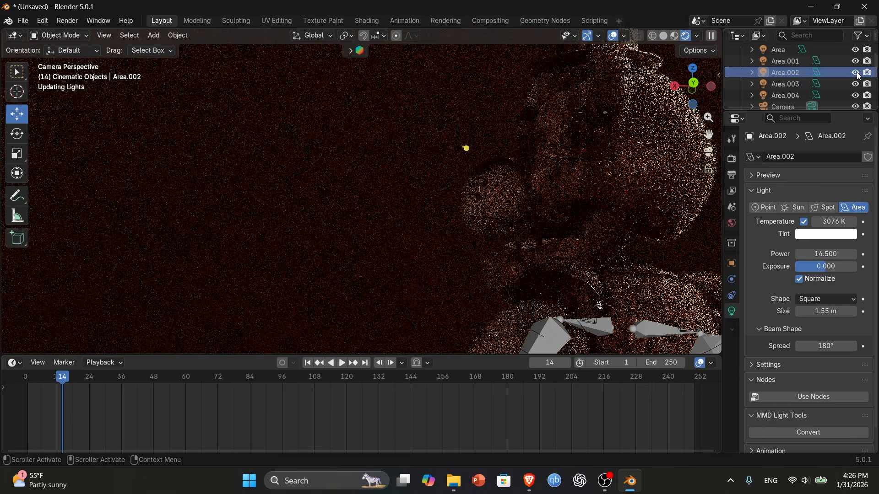
left_click(830, 253)
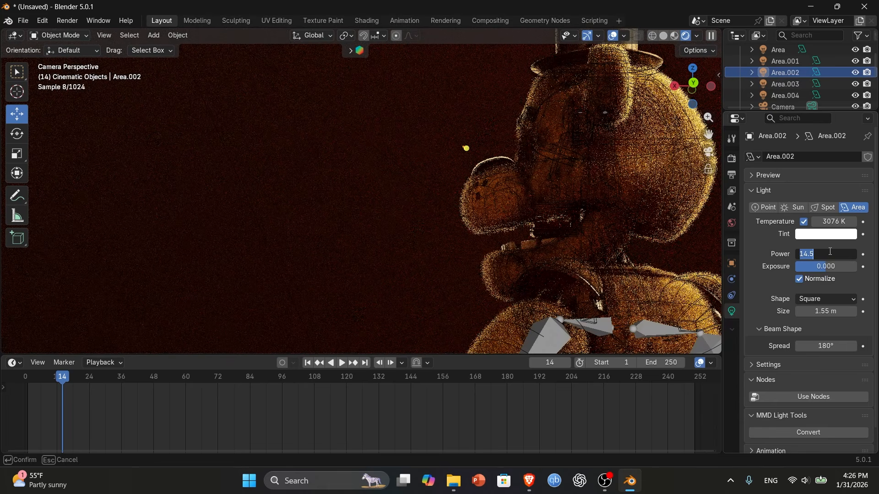
key("BackSpace")
key("Return")
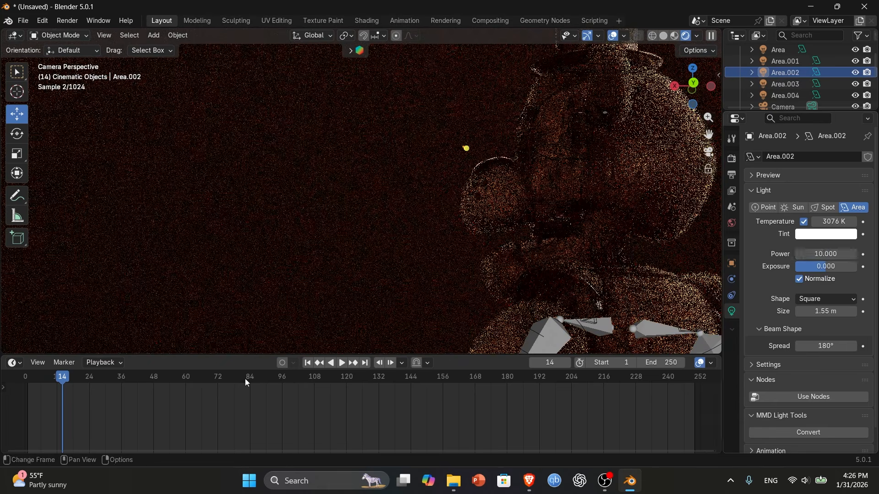
left_click(327, 271)
scroll(317, 277, "down", 3)
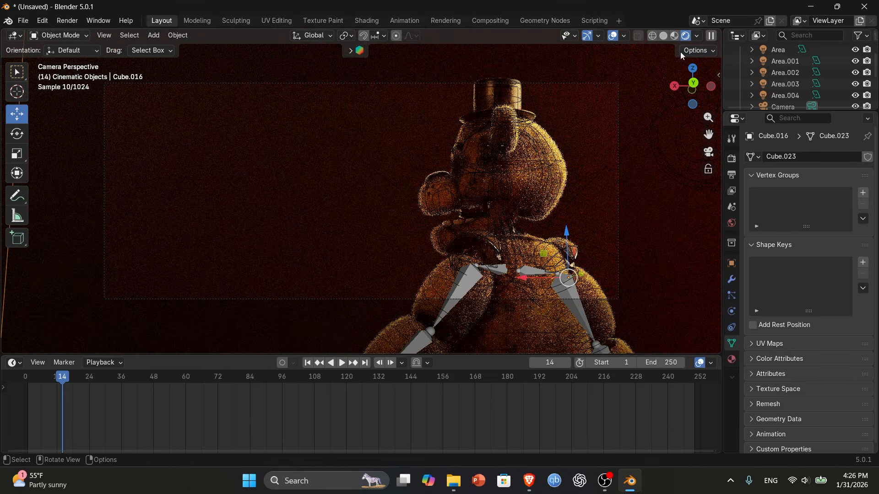
Select the scene camera and enable its Depth of Field
left_click_drag(689, 75, 698, 85)
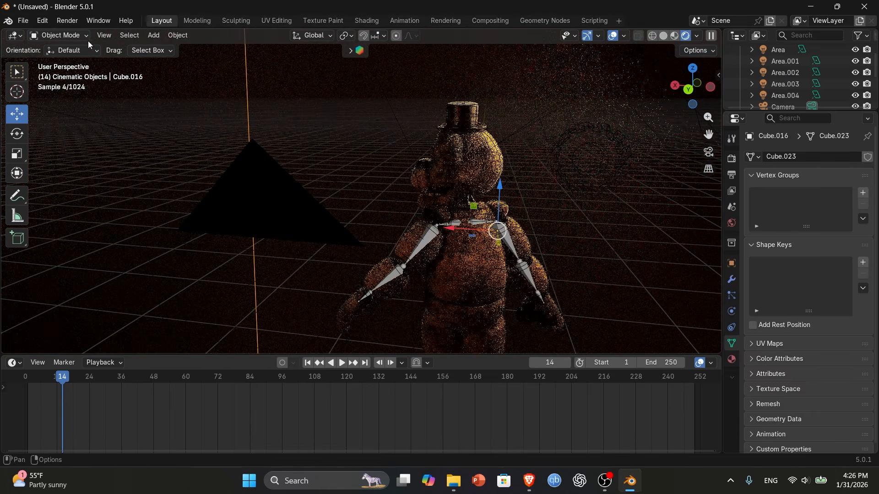
left_click(58, 36)
left_click(166, 36)
left_click(158, 35)
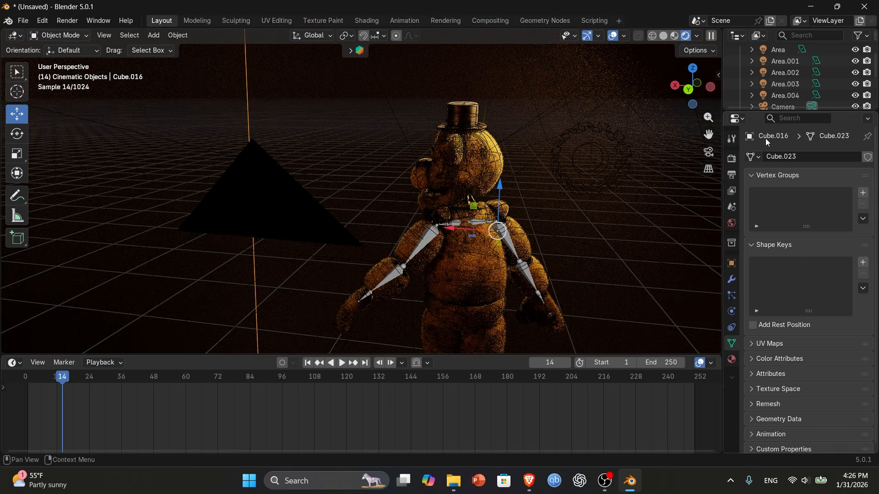
scroll(785, 93, "down", 1)
left_click(783, 85)
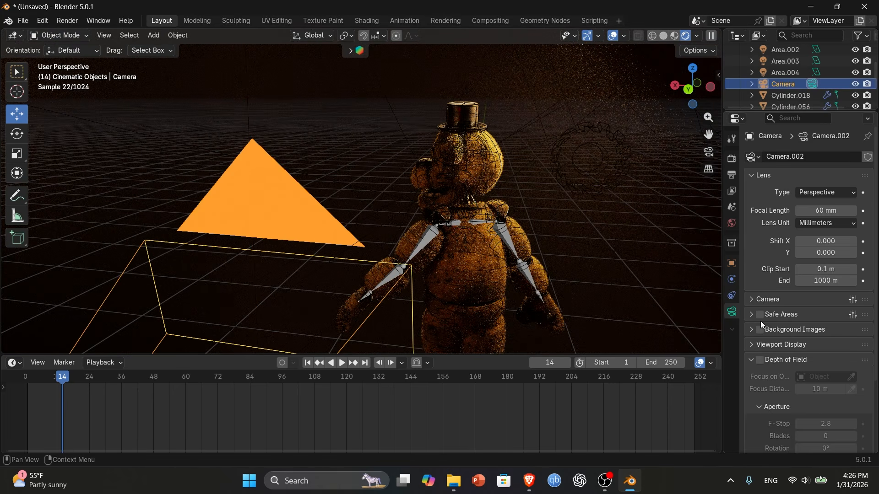
left_click(760, 360)
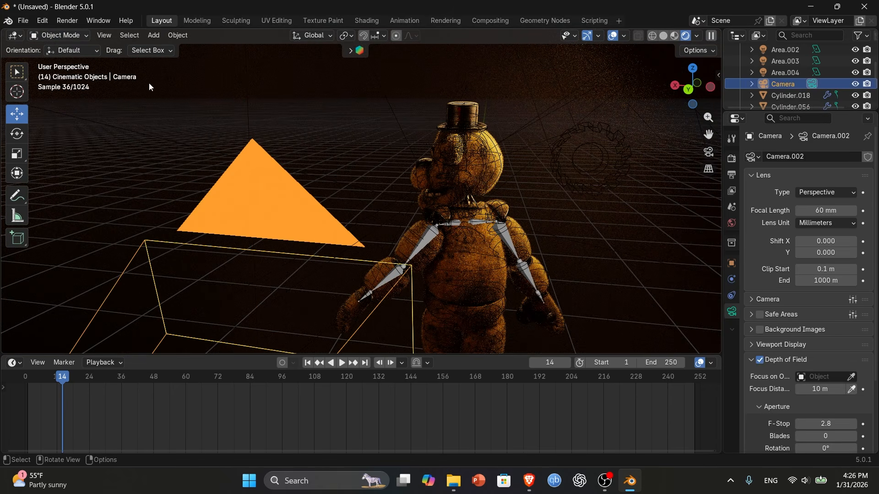
Add a cube-shaped empty to the scene and switch the viewport to Solid shading
left_click(154, 35)
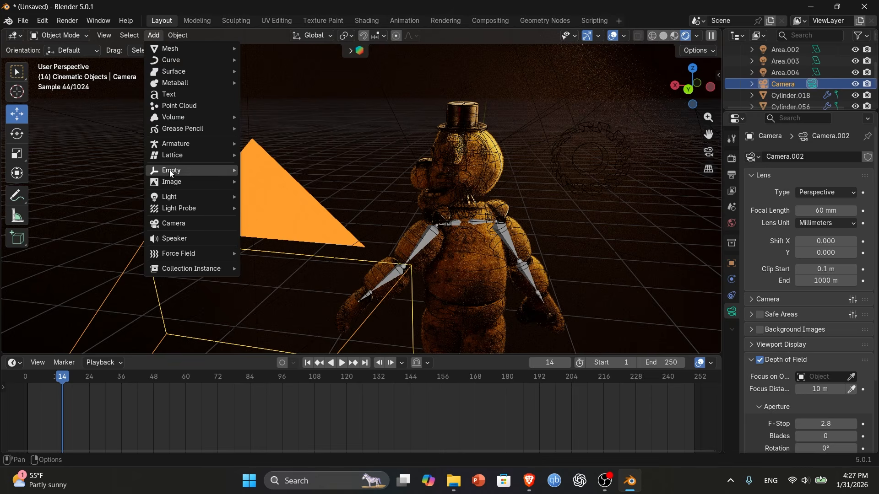
mouse_move(170, 170)
left_click(254, 215)
mouse_move(699, 98)
left_mouse_down()
mouse_move(274, 174)
mouse_move(104, 194)
left_mouse_up()
key("shift+z")
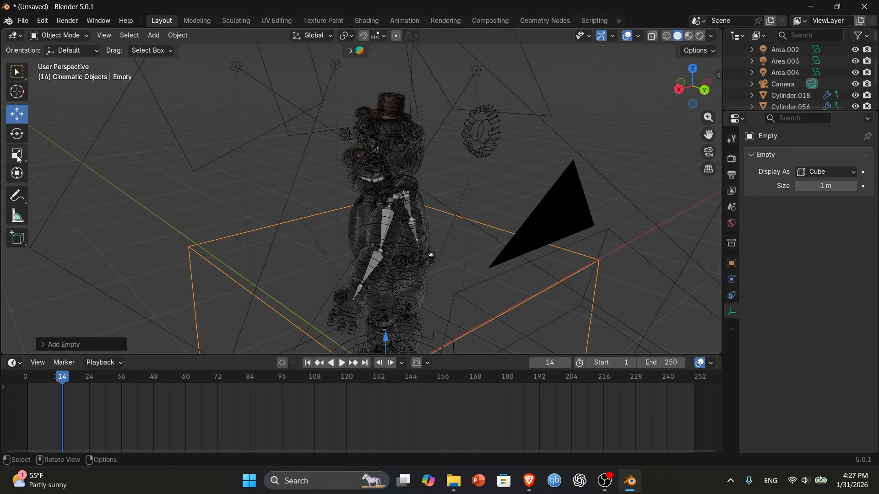
Scale the cube empty down to about head size and move it up around Freddy's head and snout
key("shift+space")
key("s")
scroll(487, 275, "down", 2)
left_click_drag(427, 316, 382, 145)
left_click(23, 110)
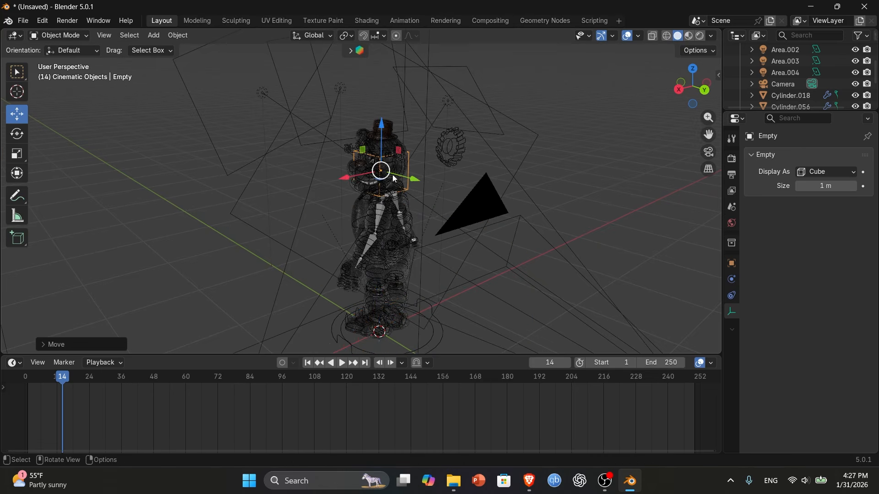
left_click_drag(343, 178, 347, 178)
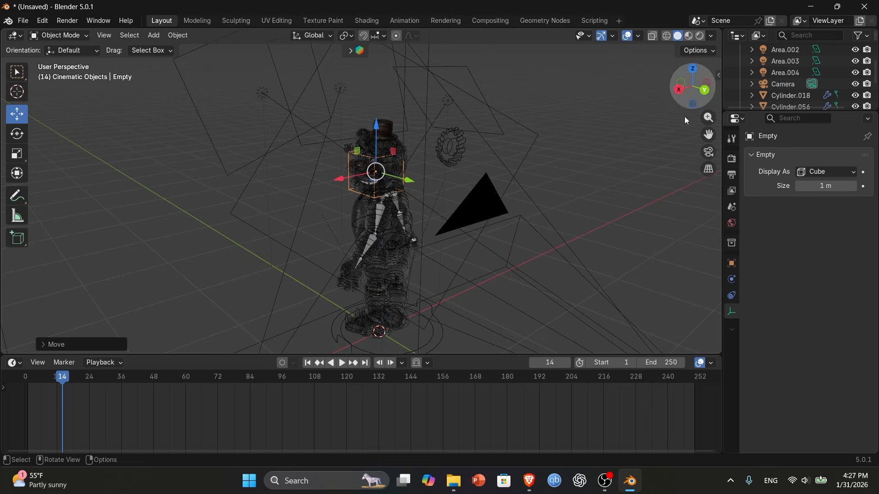
Set the camera's depth of field focus object to Empty.001, replacing a mistaken pick of the Freddy rig
left_click(771, 83)
left_click(851, 376)
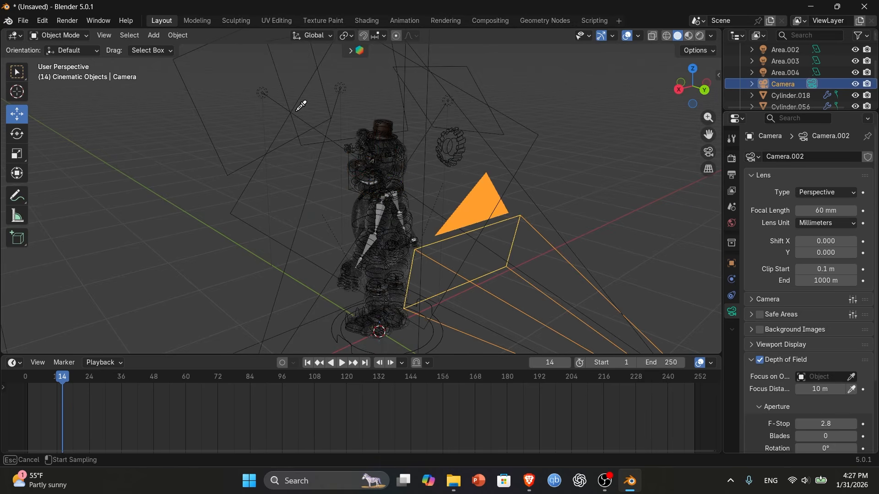
left_click(353, 159)
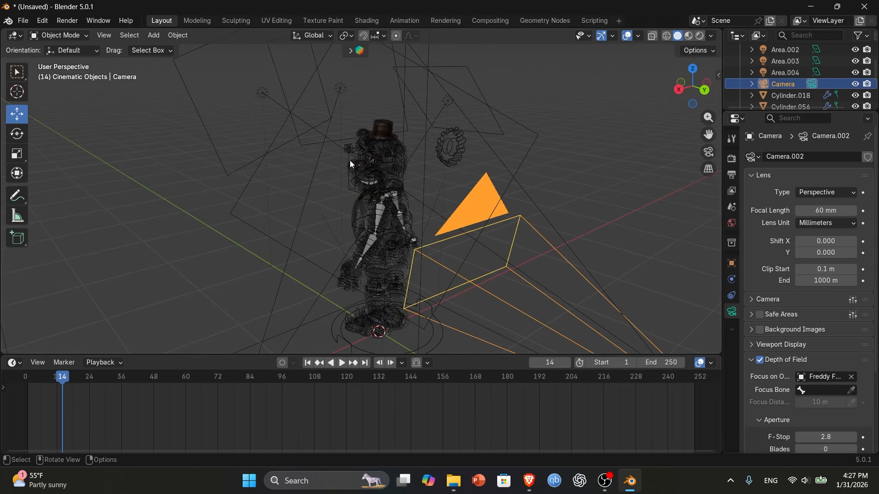
left_click(852, 377)
left_click(825, 376)
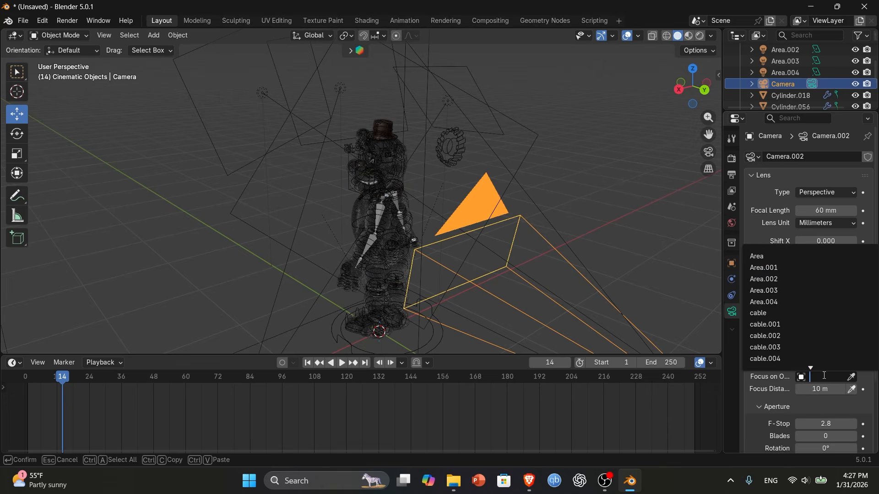
type("Epty")
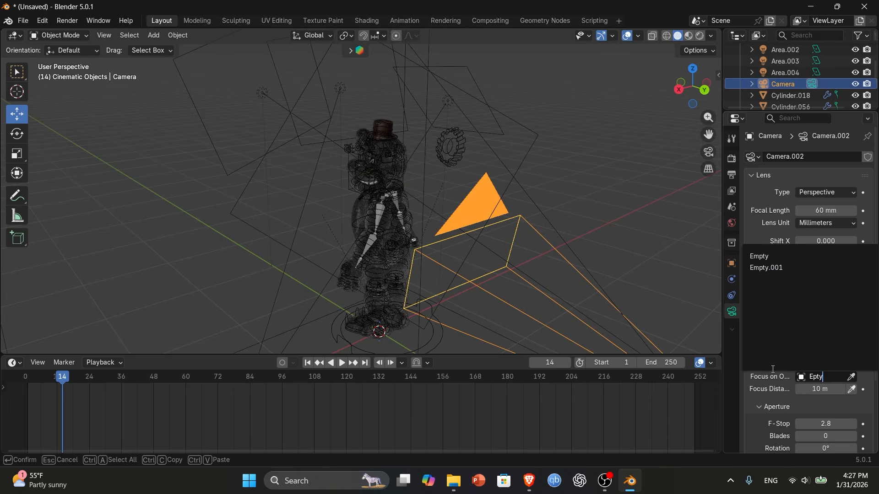
left_click(770, 268)
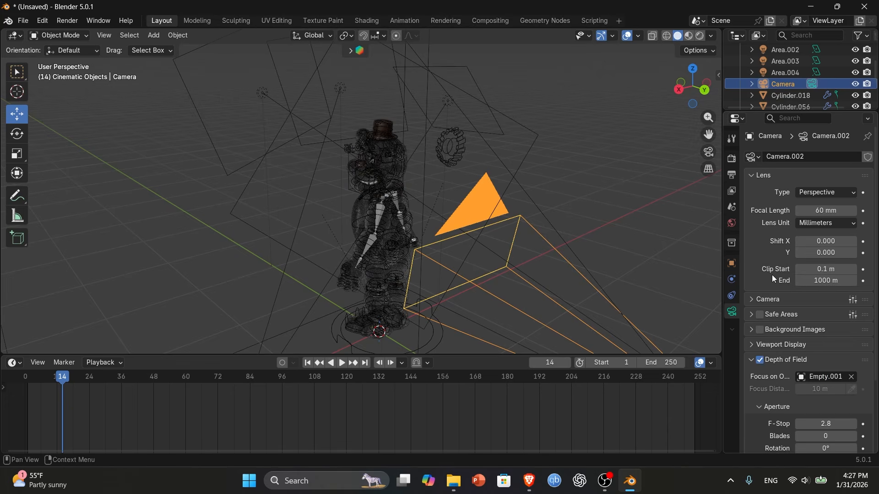
Preview the shot through the camera in Material Preview and raise the depth of field F-Stop to 4.5
scroll(836, 402, "down", 4)
left_click(689, 37)
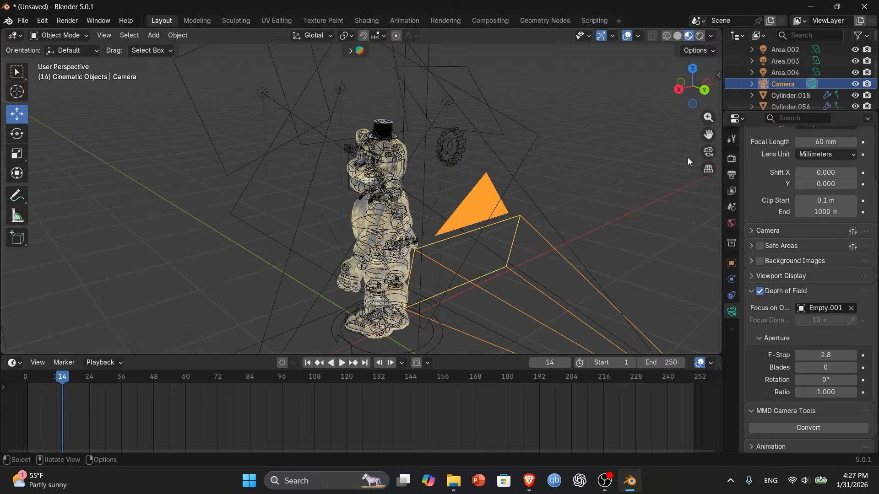
left_click(709, 152)
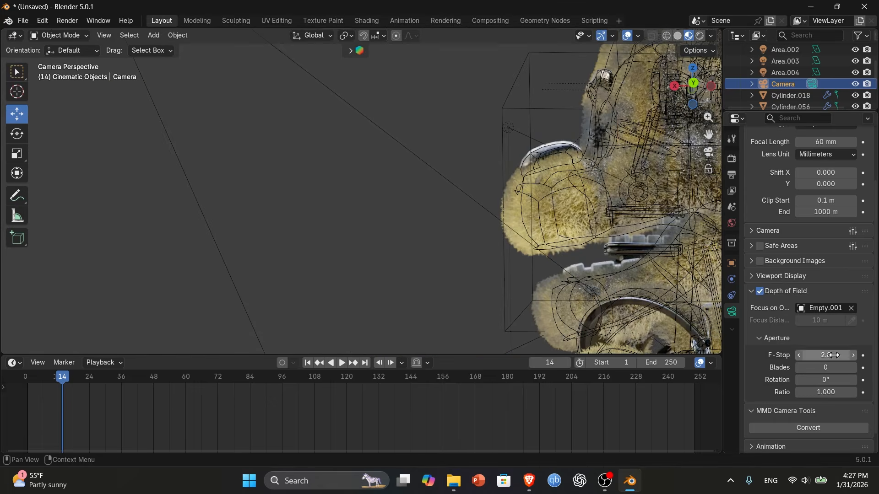
mouse_move(825, 355)
left_mouse_down()
mouse_move(795, 356)
mouse_move(842, 355)
left_mouse_up()
scroll(493, 324, "down", 2)
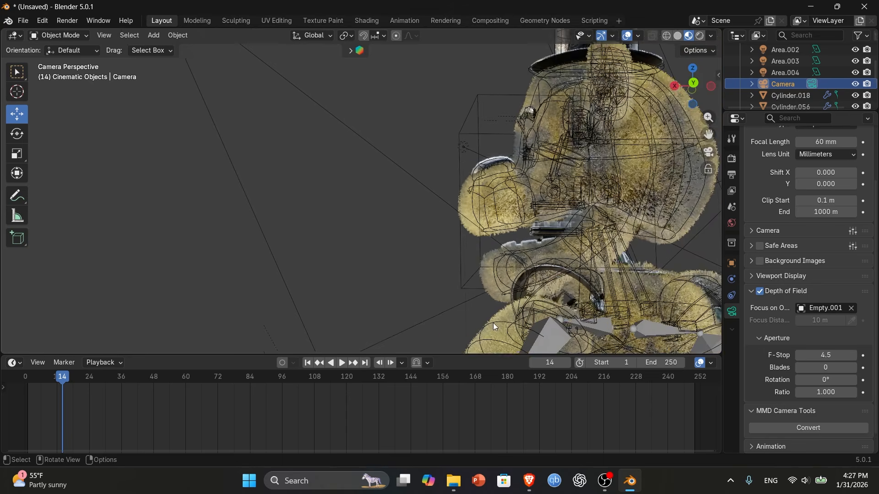
scroll(493, 322, "down", 3)
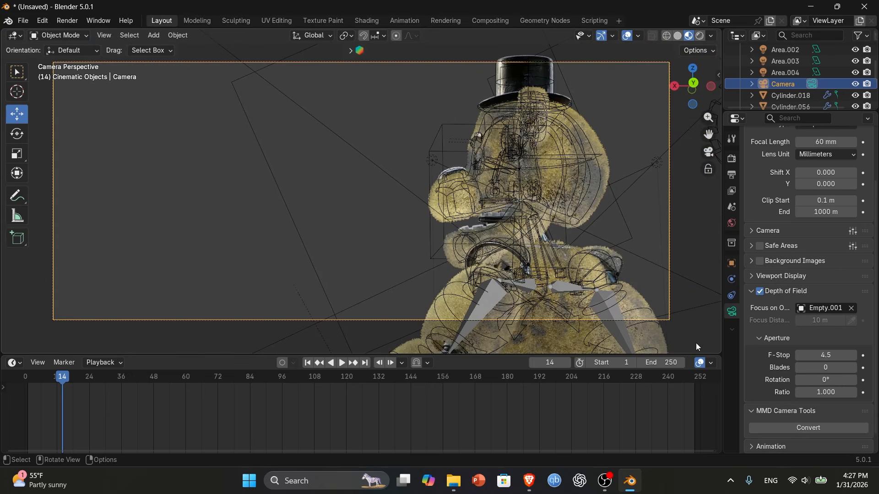
Replace the depth of field focus object with the Freddy rig and set the F-Stop to 4.1
left_click(851, 309)
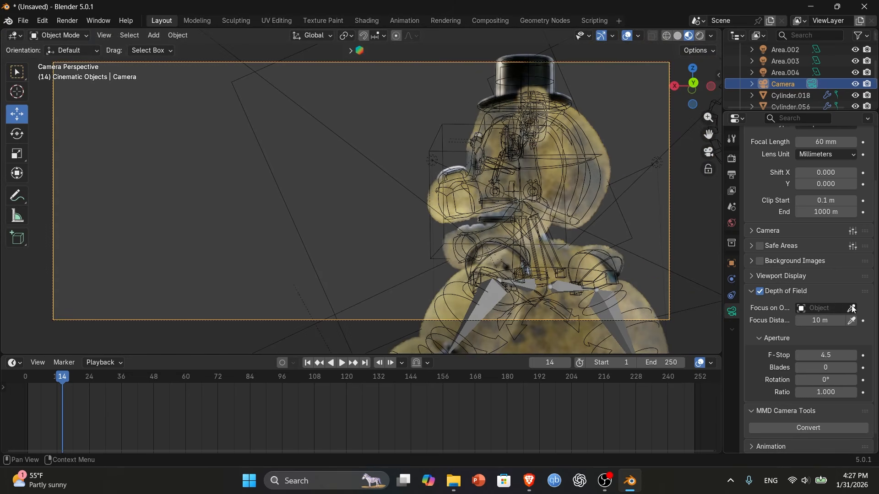
left_click(851, 309)
left_click(571, 178)
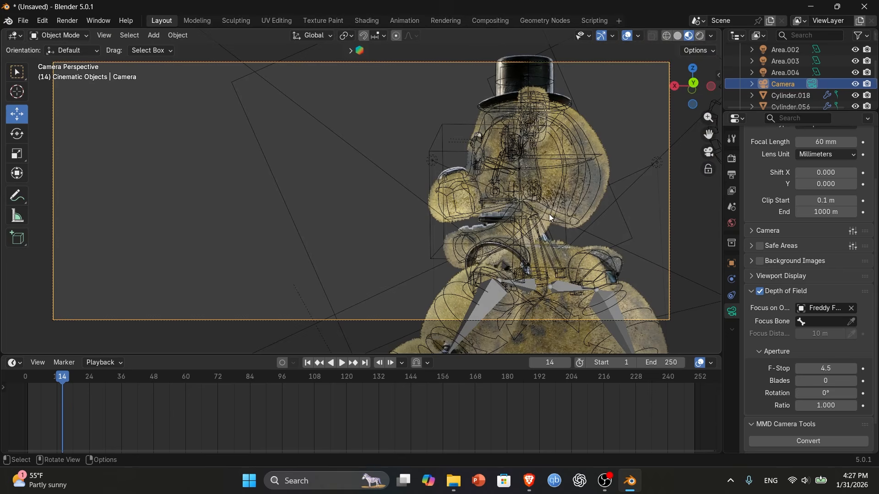
left_click_drag(819, 369, 819, 369)
Clear the camera's focus object and turn off Depth of Field
left_click(852, 308)
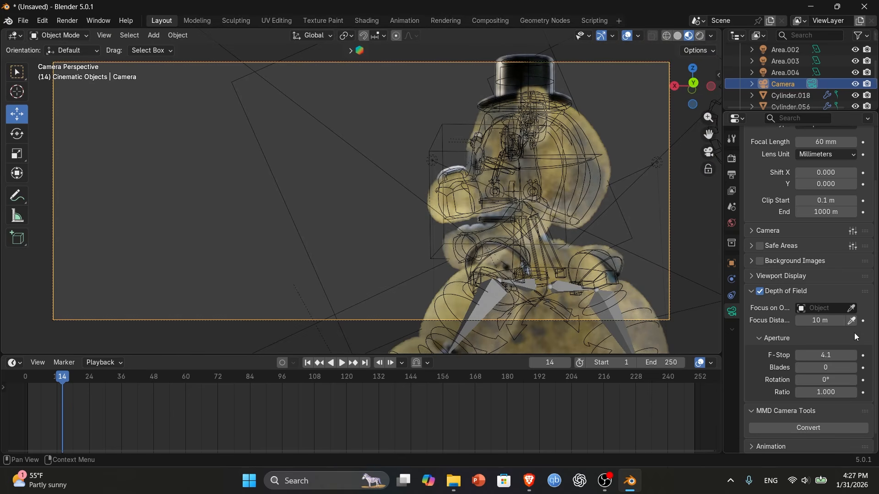
left_click(759, 293)
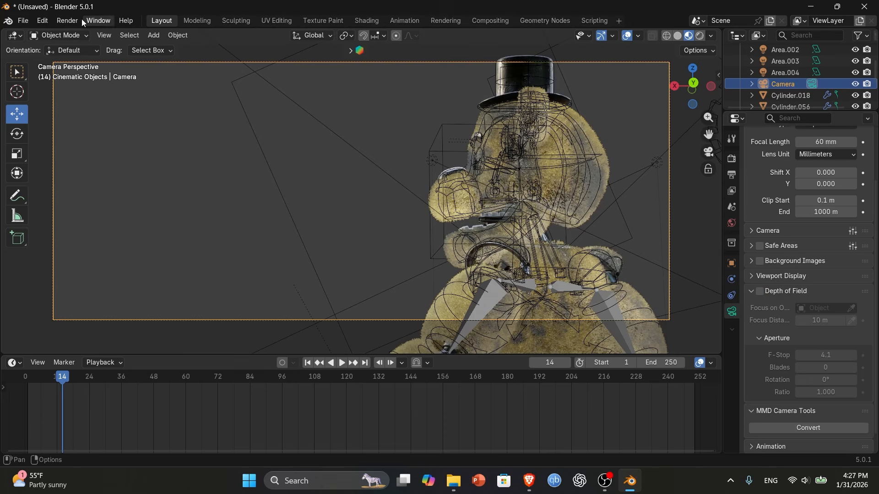
Set the Cycles render Max Samples to 1024 and turn off render denoising
left_click(732, 158)
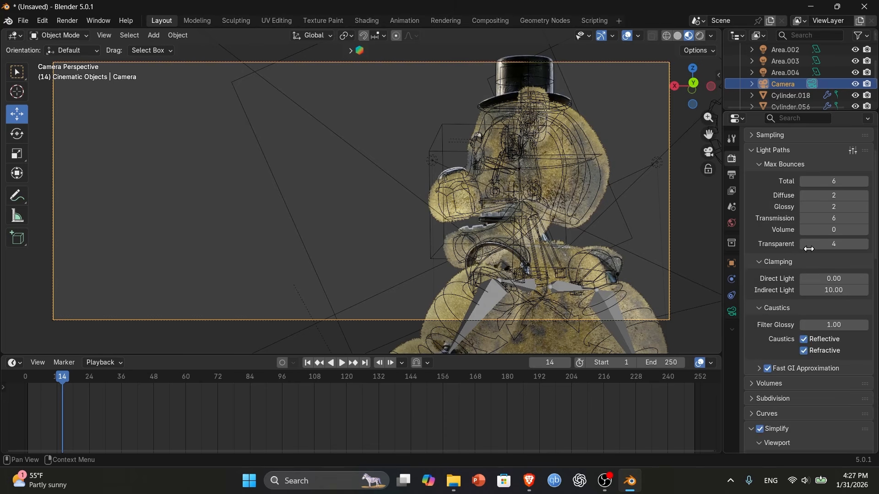
scroll(767, 207, "up", 3)
scroll(799, 262, "down", 5)
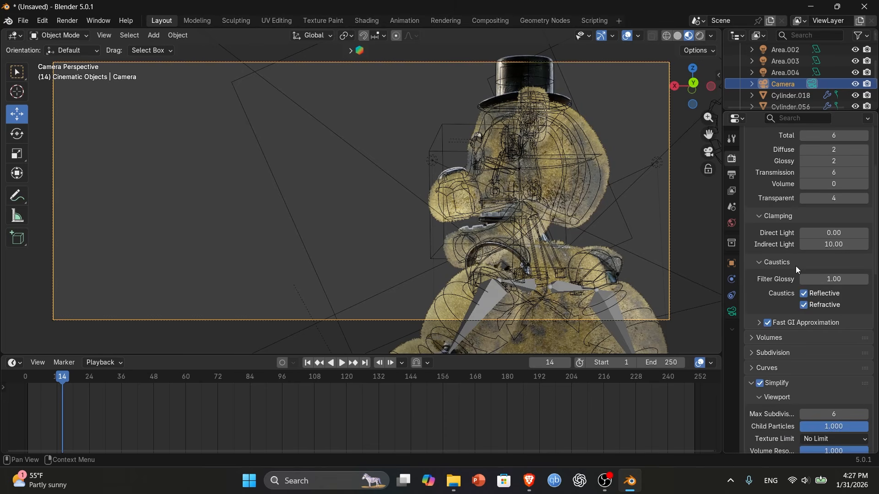
scroll(795, 266, "up", 2)
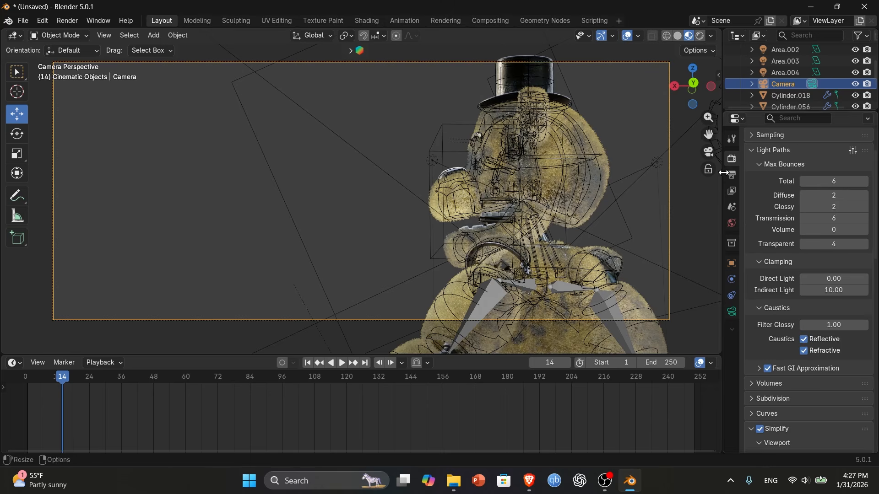
scroll(821, 212, "up", 3)
left_click(755, 206)
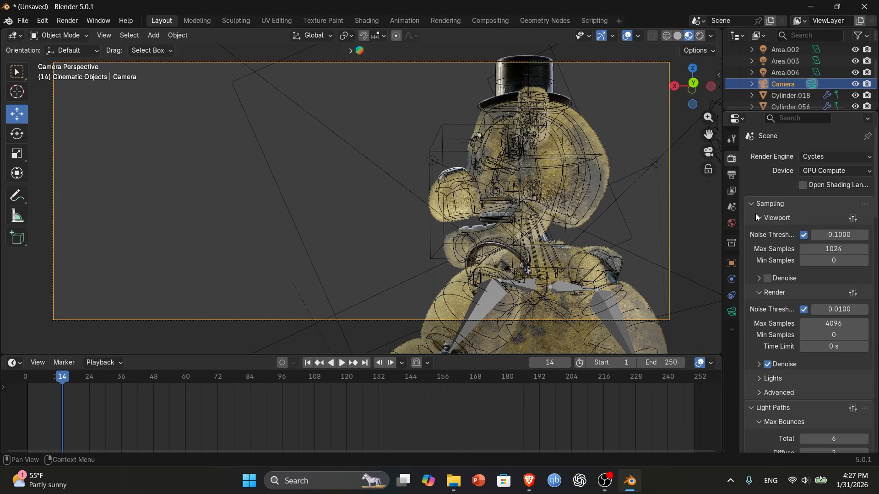
left_click(842, 325)
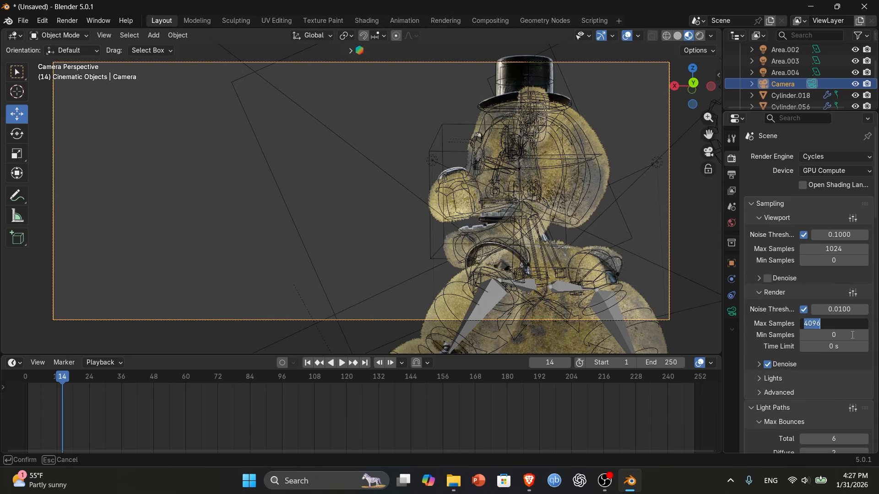
key("BackSpace")
key("Return")
left_click(760, 362)
left_click(761, 363)
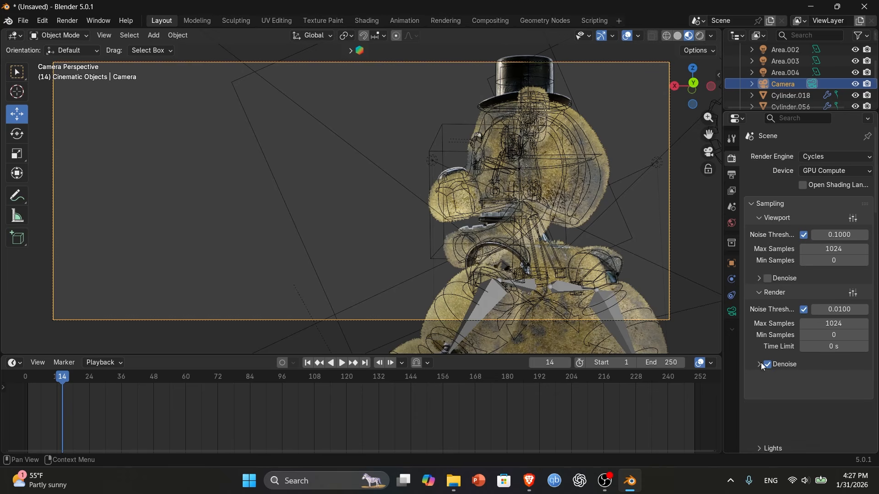
left_click(770, 366)
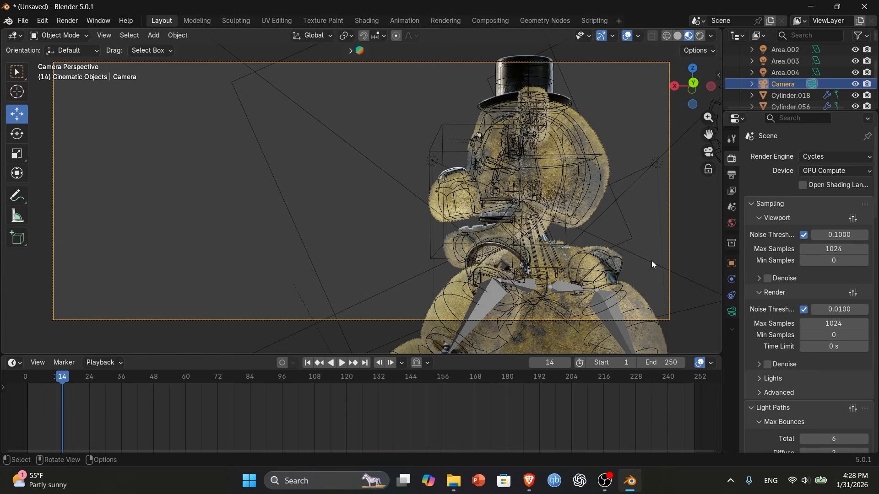
Lower the render Max Samples to 512 and turn on render denoising
left_click(834, 324)
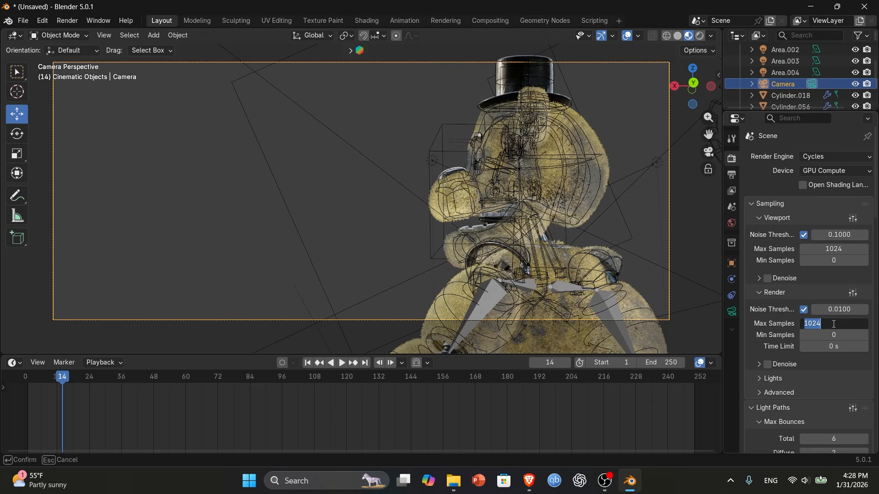
key("BackSpace")
left_click(767, 365)
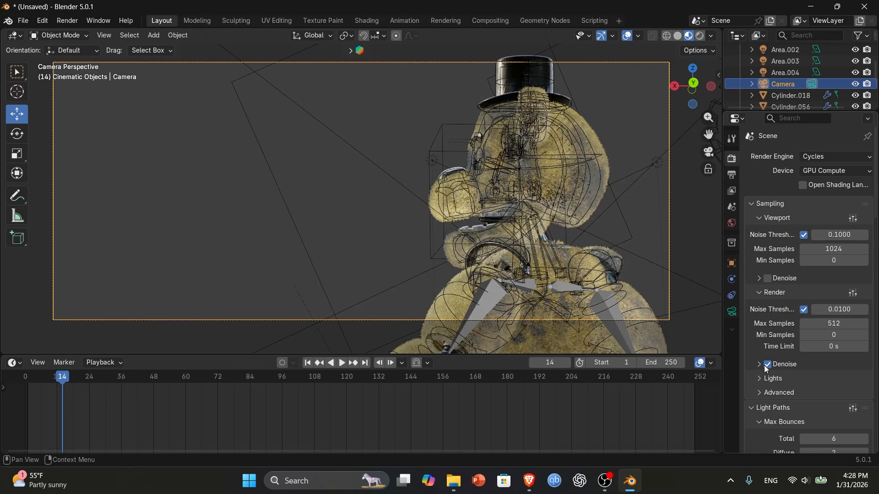
Disable render denoising again and return the render Max Samples to 1024
scroll(765, 365, "down", 7)
scroll(817, 349, "down", 15)
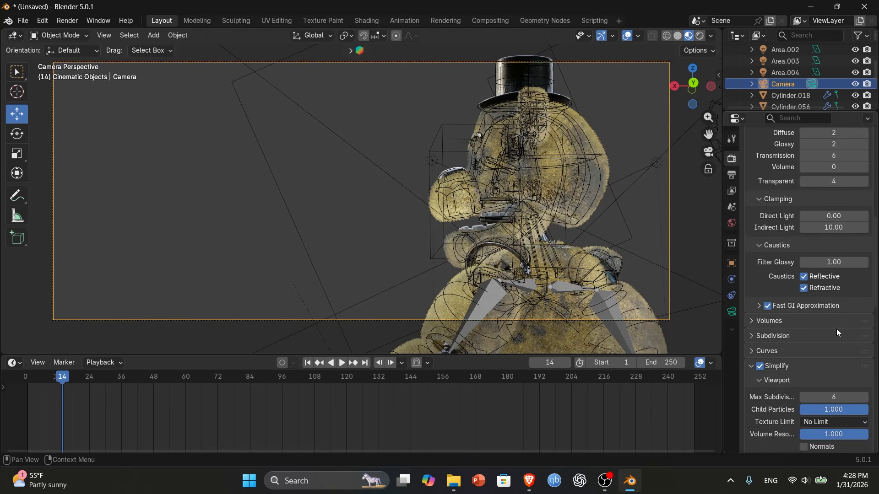
scroll(779, 445, "down", 10)
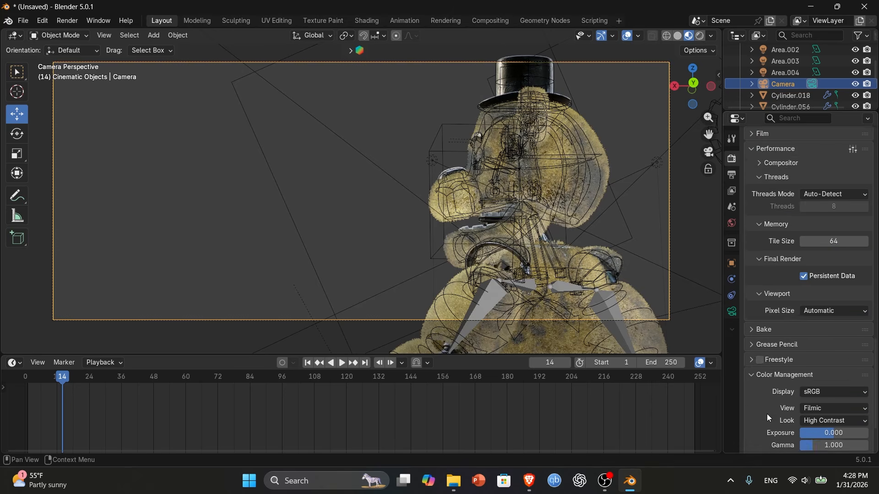
scroll(797, 353, "up", 20)
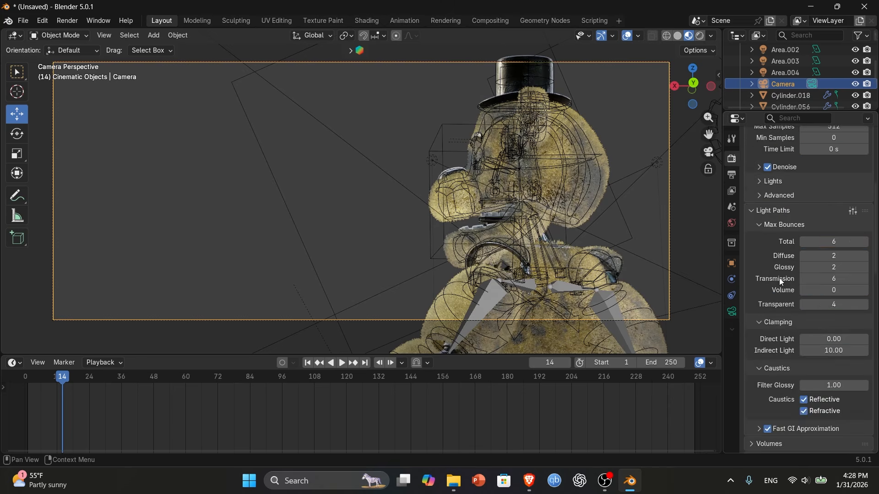
left_click(767, 328)
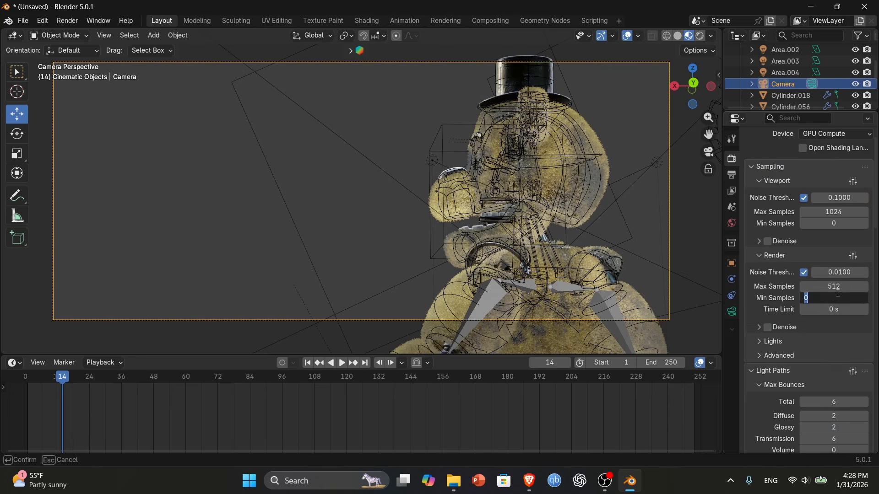
double_click(835, 286)
key("BackSpace")
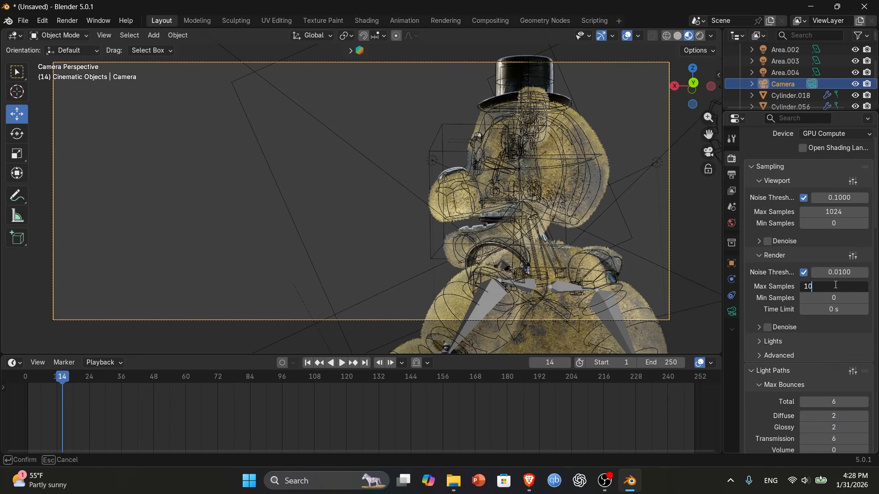
type("1024")
key("Return")
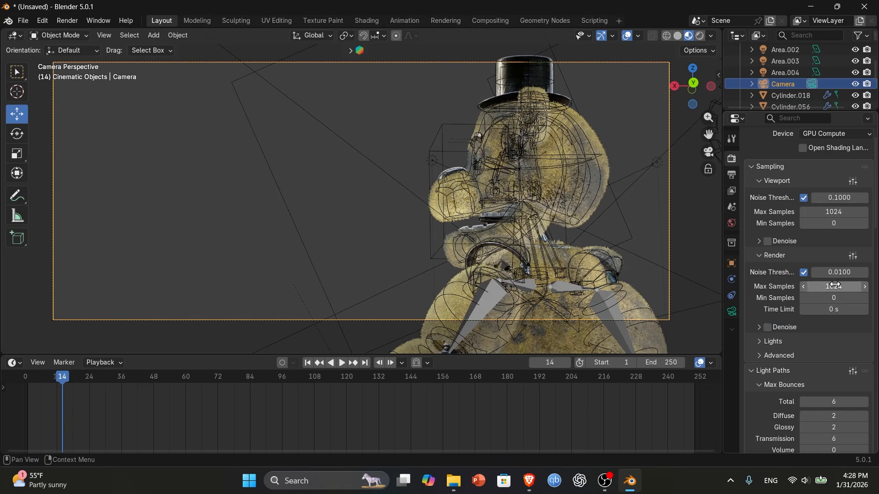
Render the current frame as a still image and maximize the render window
left_click(70, 20)
left_click(76, 34)
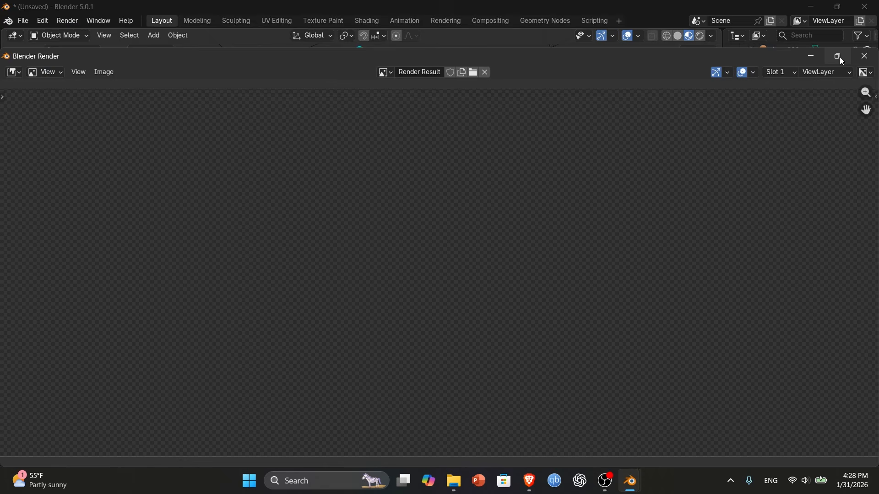
left_click(836, 57)
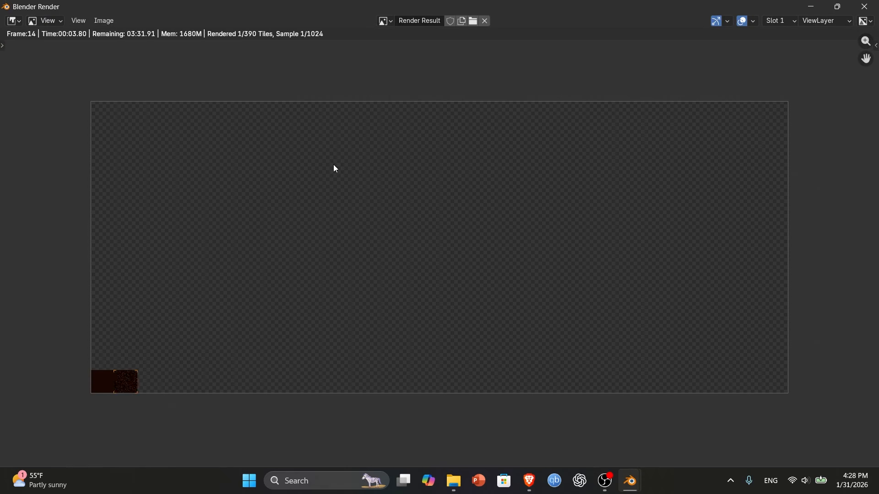
Show the commands for saving the render result as an image file
left_click(101, 19)
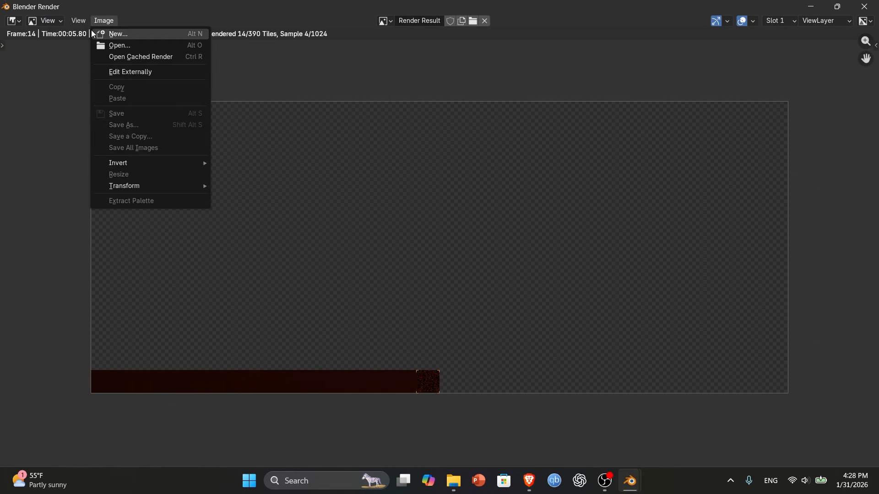
left_click(98, 21)
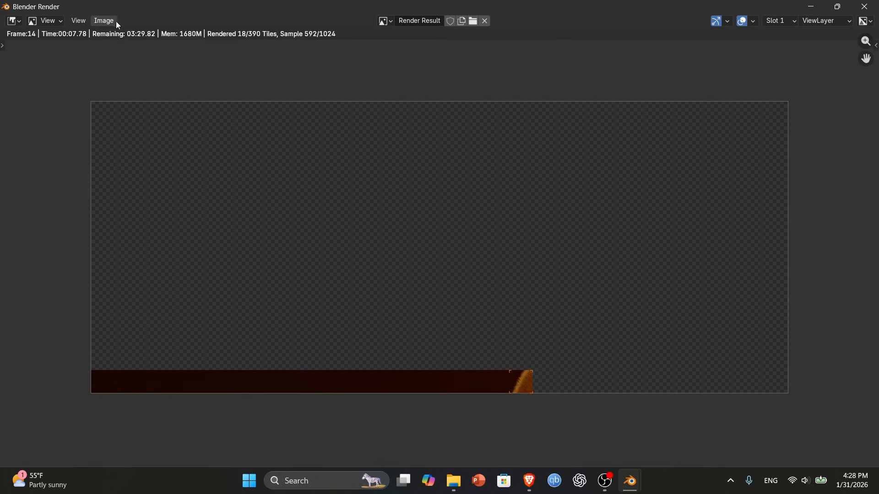
left_click(114, 21)
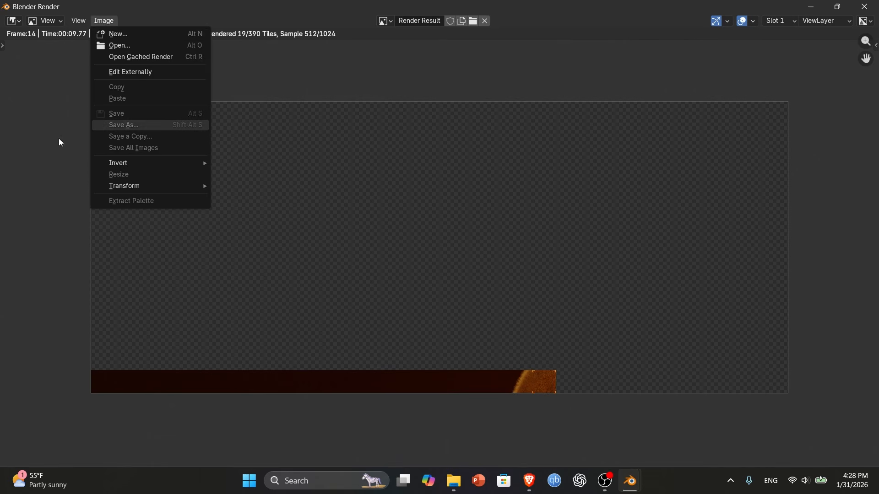
Examine the finished tiles of the running render up close, checking the fur detail and noise along the image's lower edge
scroll(575, 411, "up", 5)
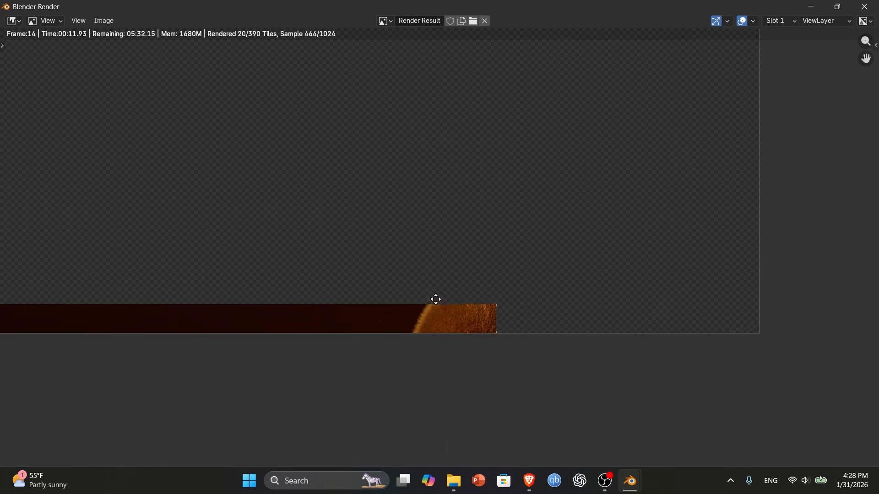
middle_click_drag(389, 323, 480, 396)
scroll(452, 331, "down", 2)
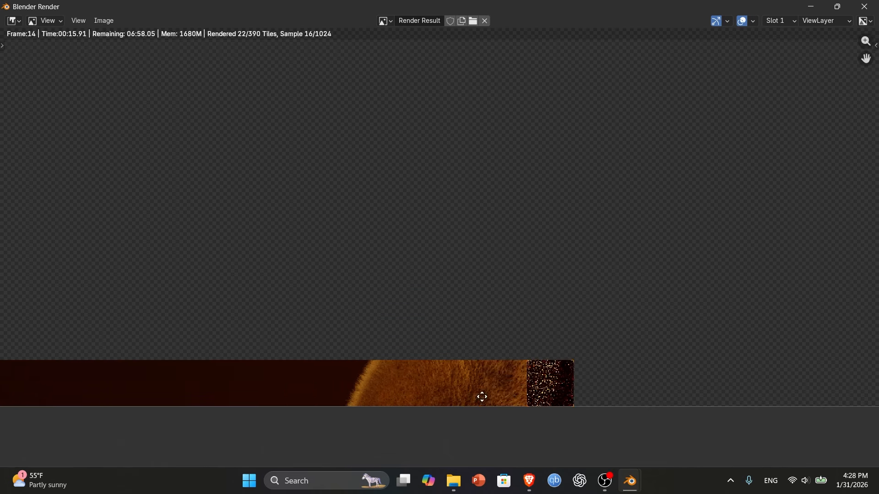
scroll(457, 365, "down", 2)
middle_click_drag(425, 345, 539, 415)
scroll(428, 341, "down", 2)
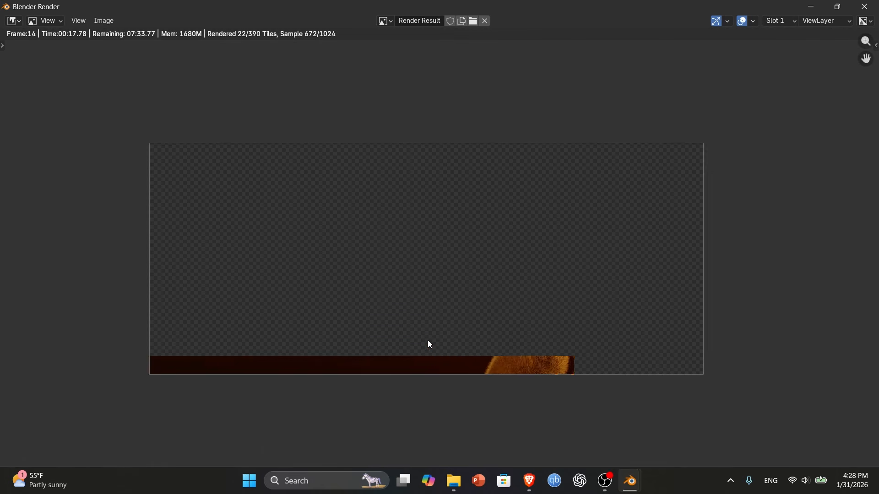
scroll(428, 341, "up", 1)
middle_click_drag(490, 357, 464, 354)
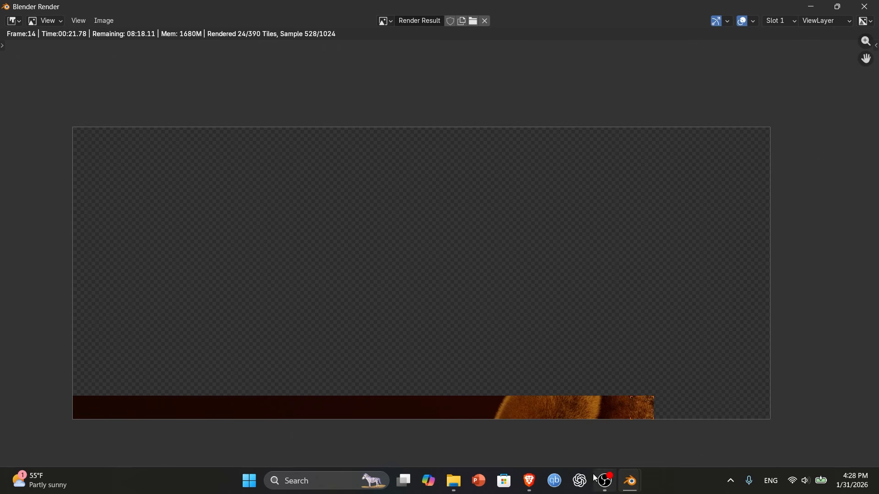
middle_click_drag(402, 380, 388, 372)
scroll(396, 386, "up", 1)
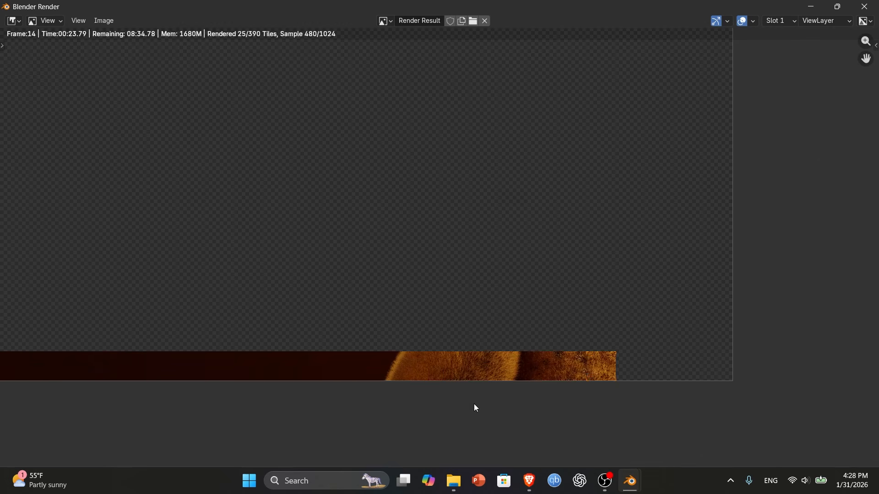
scroll(471, 402, "up", 1)
middle_click_drag(471, 402, 415, 421)
scroll(375, 336, "up", 1)
scroll(380, 339, "up", 1)
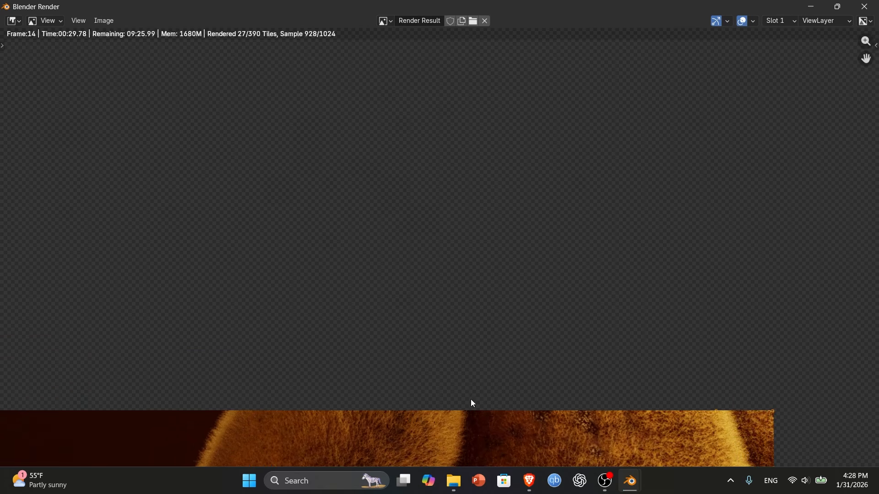
scroll(476, 394, "down", 2)
scroll(457, 376, "up", 2)
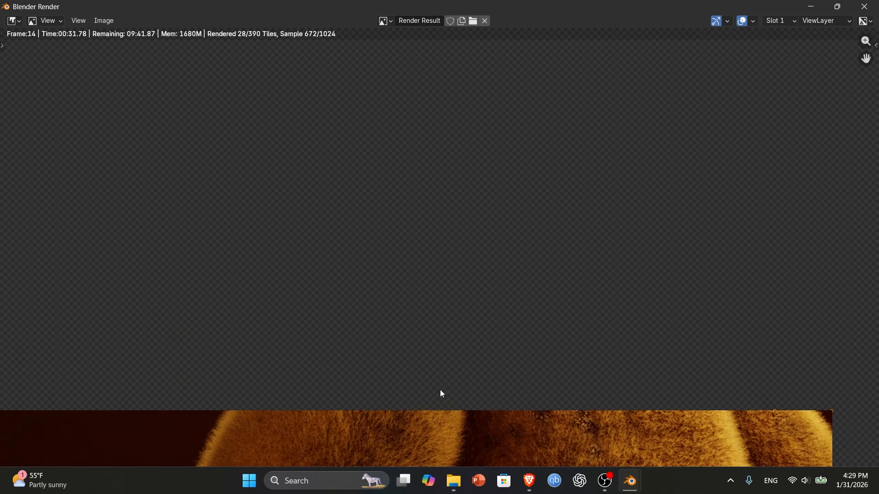
middle_click_drag(442, 394, 463, 357)
scroll(462, 357, "down", 2)
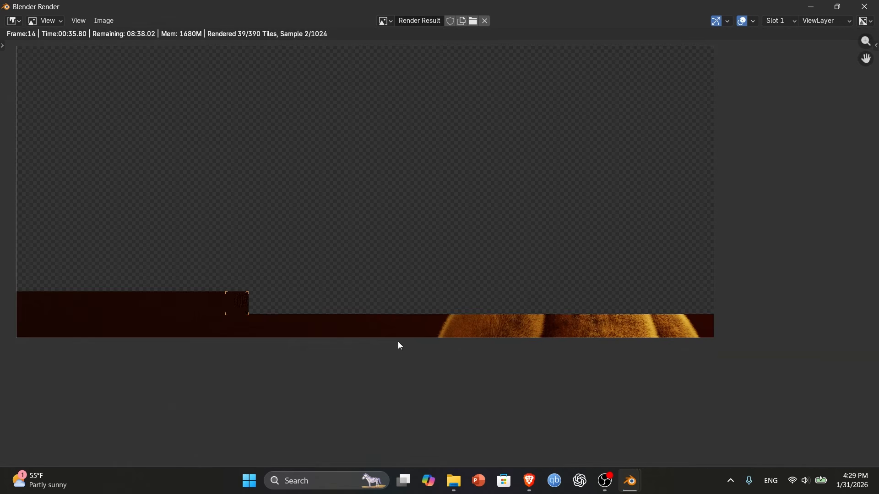
middle_click_drag(400, 345, 443, 406)
scroll(453, 408, "up", 1)
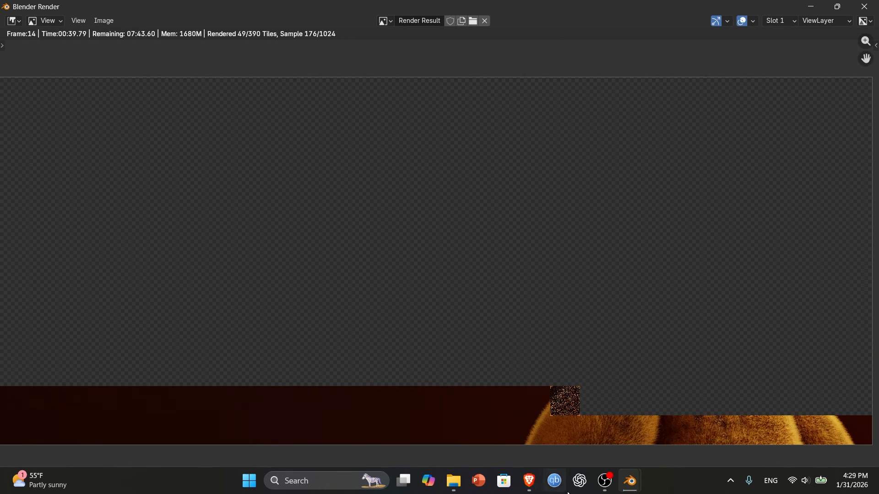
left_click(605, 481)
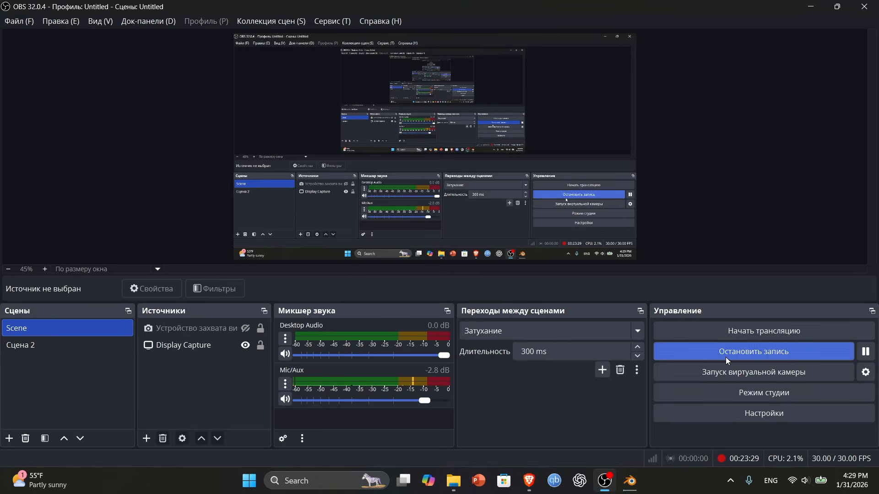
left_click(727, 351)
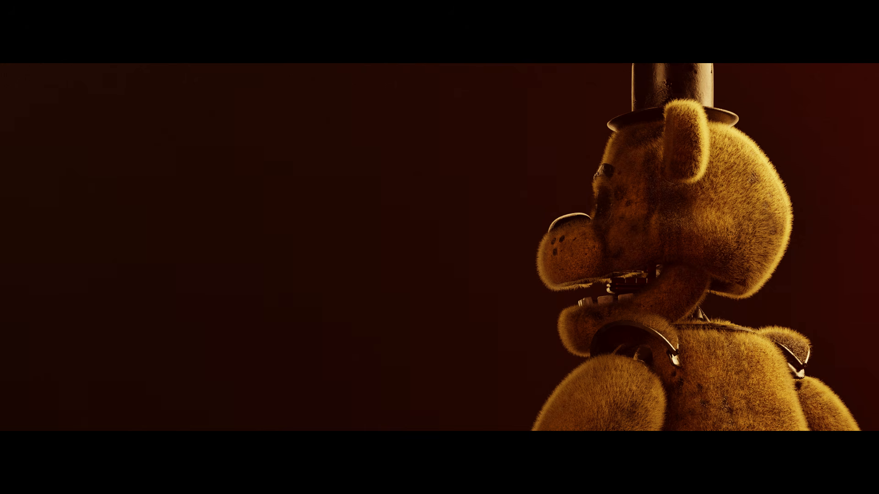